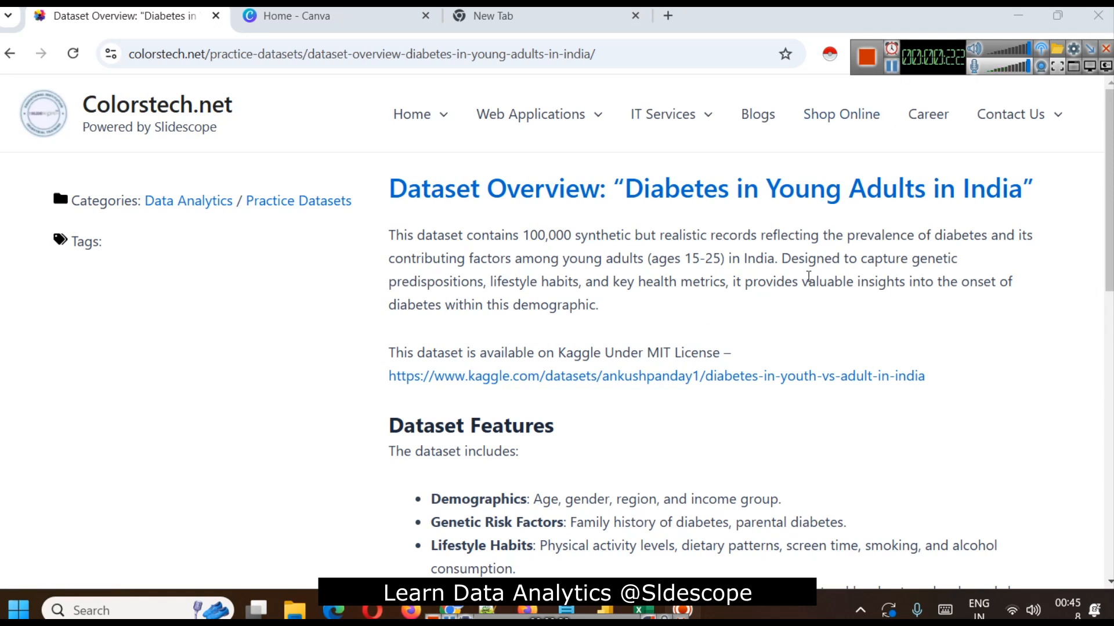
Open the article's Kaggle dataset link in a new tab to view it, and return to the article's Dataset Features section.
{"action": "left_click", "coordinate": [724, 380], "text": "ctrl"}
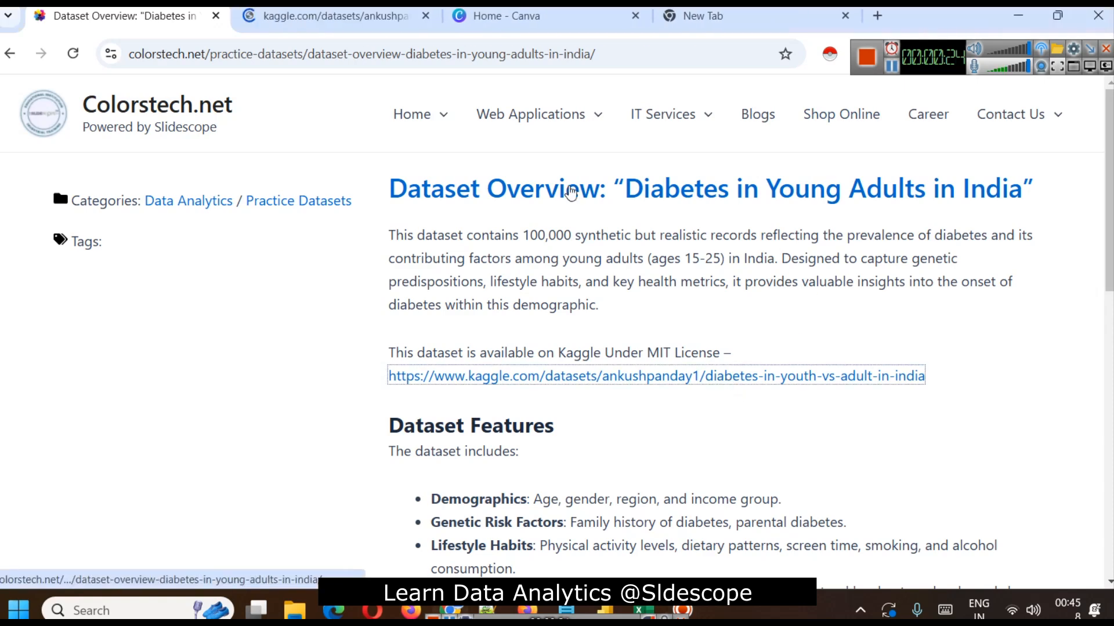
{"action": "left_click", "coordinate": [347, 17]}
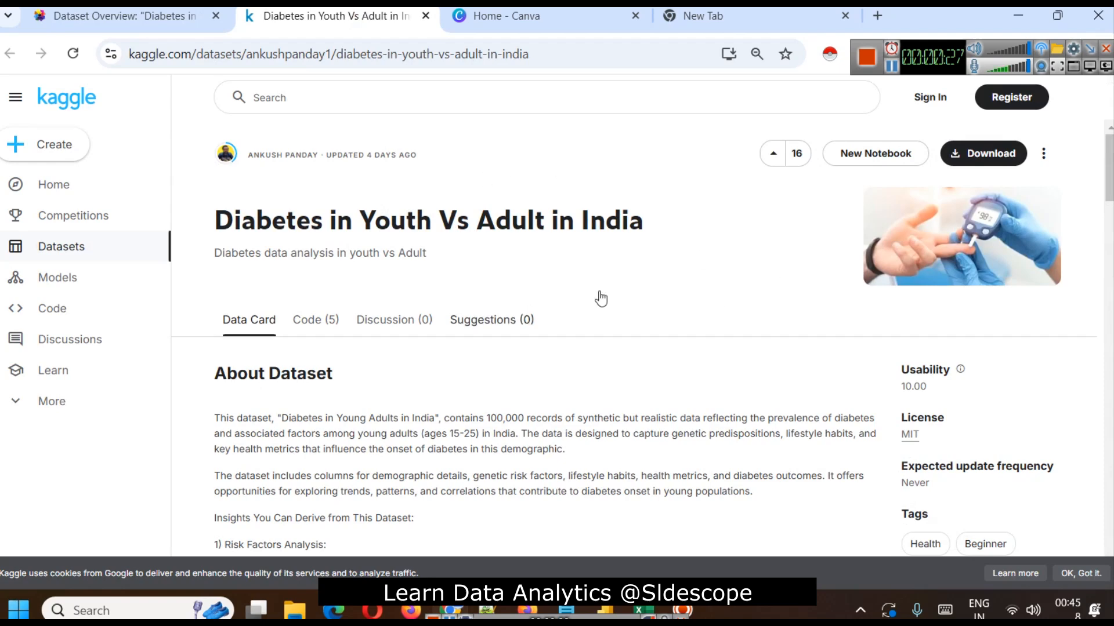
{"action": "scroll", "coordinate": [441, 234], "scroll_direction": "down", "scroll_amount": 2}
{"action": "key", "text": "ctrl+shift+Tab"}
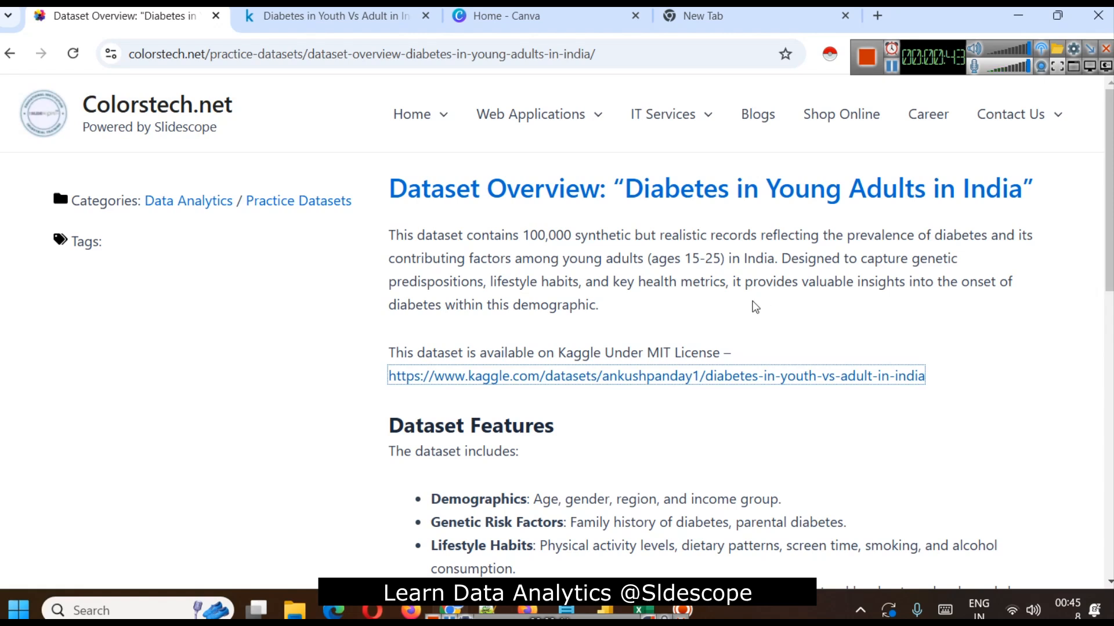
{"action": "scroll", "coordinate": [797, 277], "scroll_direction": "down", "scroll_amount": 3}
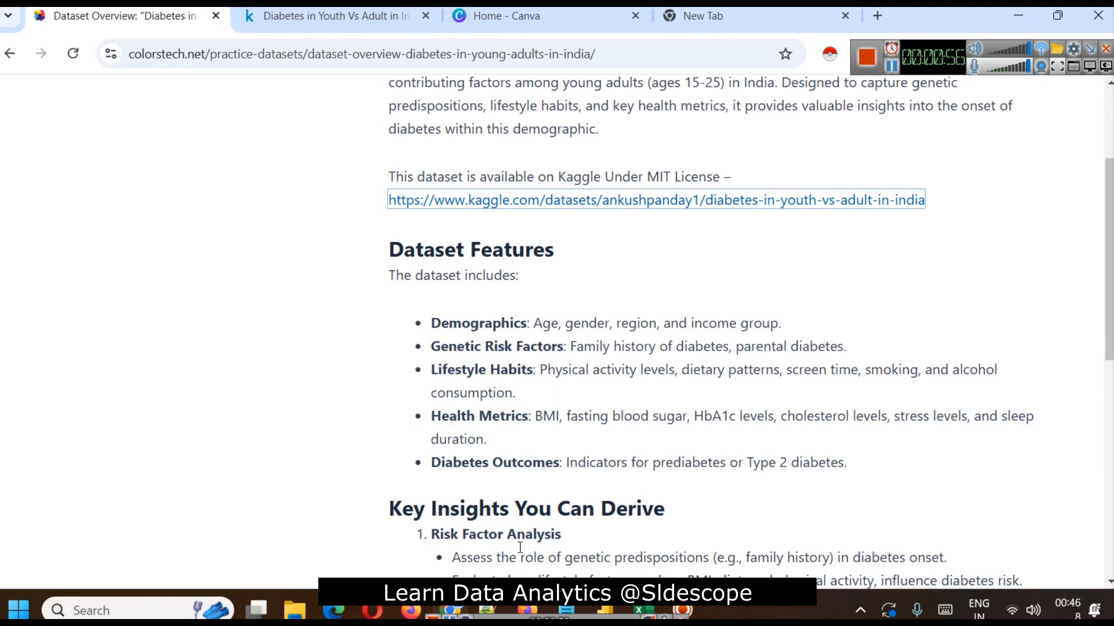
Switch to diabetes_young_adults_india.csv in Excel and examine the ID, Age, Gender and Region columns.
{"action": "left_click", "coordinate": [641, 610]}
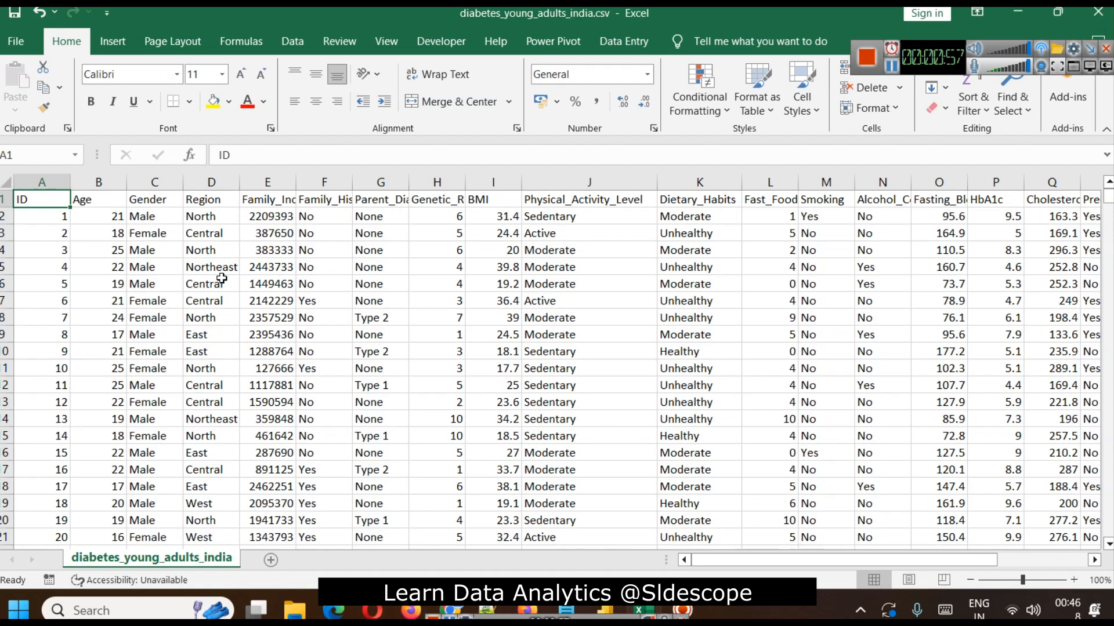
{"action": "left_click", "coordinate": [54, 181]}
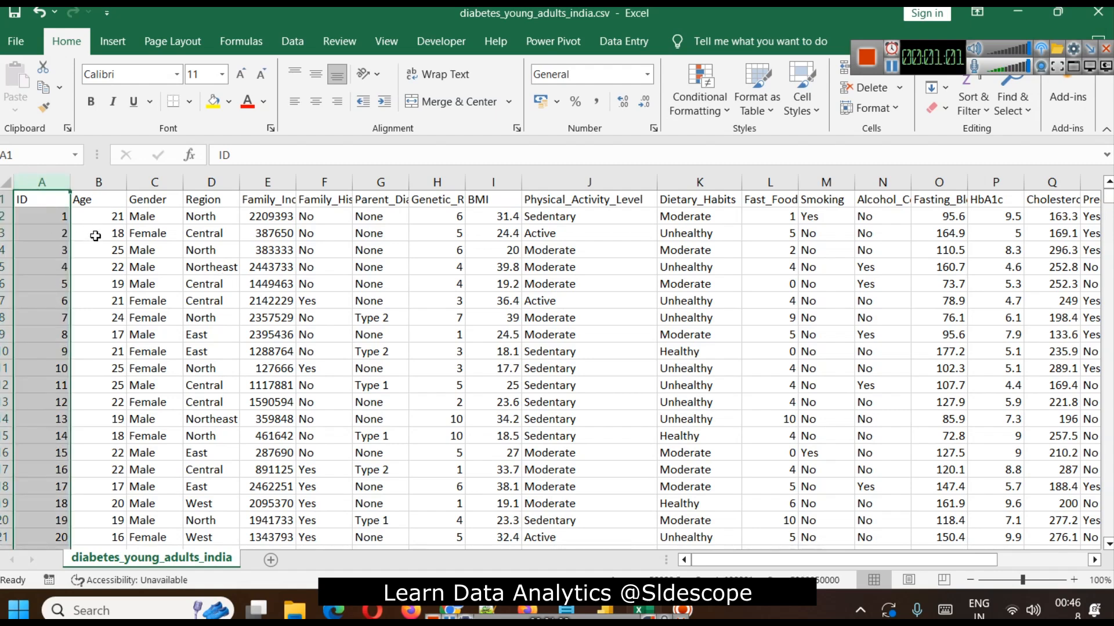
{"action": "left_click", "coordinate": [91, 182]}
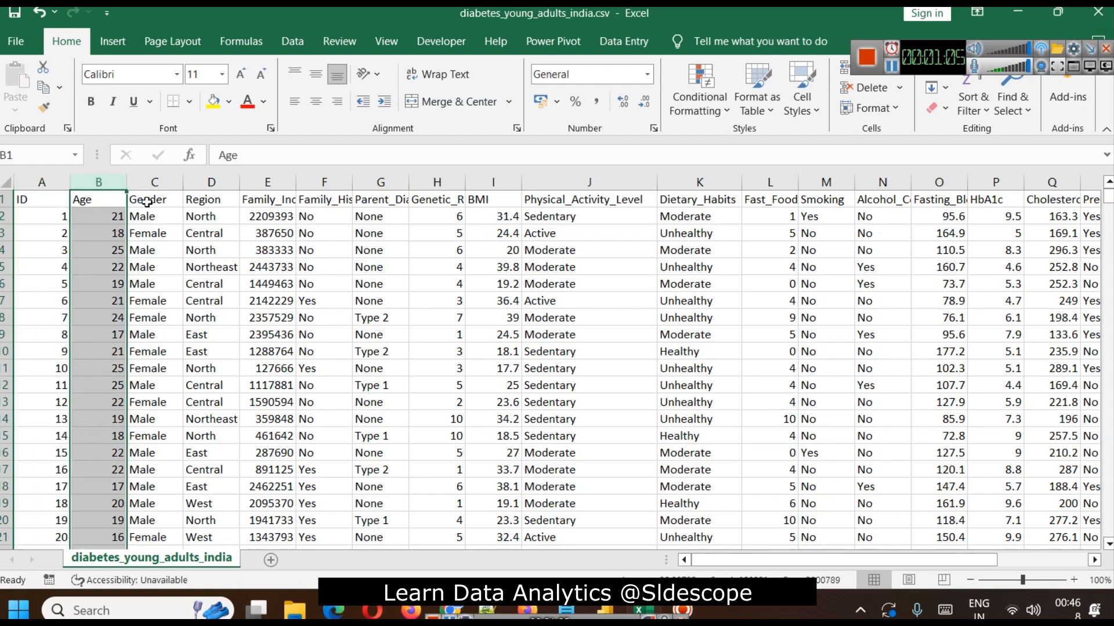
{"action": "left_click", "coordinate": [154, 182]}
{"action": "left_click", "coordinate": [213, 182]}
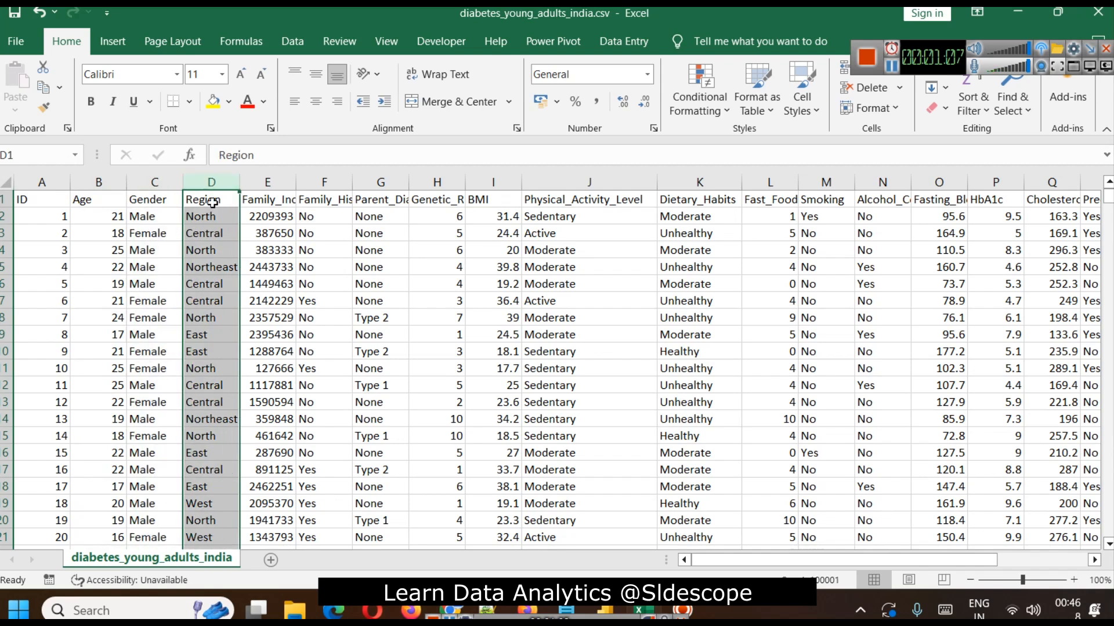
Widen the Family_Income and Parent_Diabetes_Type columns while reviewing the income, family history, parent diabetes and Genetic_Risk_Score columns.
{"action": "left_click_drag", "start_coordinate": [296, 182], "coordinate": [315, 182]}
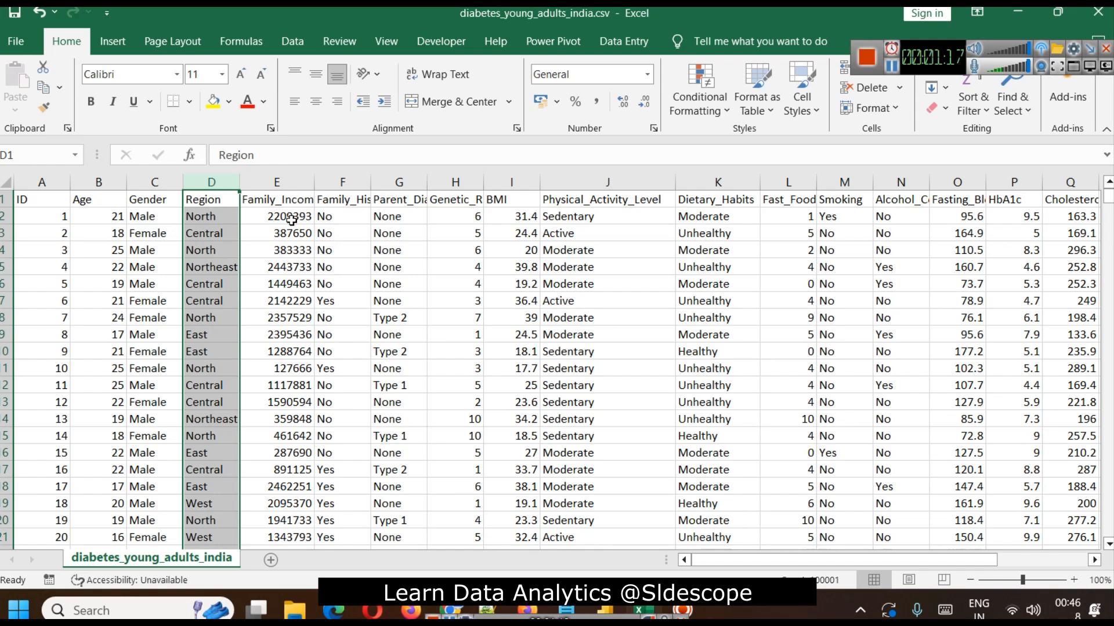
{"action": "left_click", "coordinate": [284, 181]}
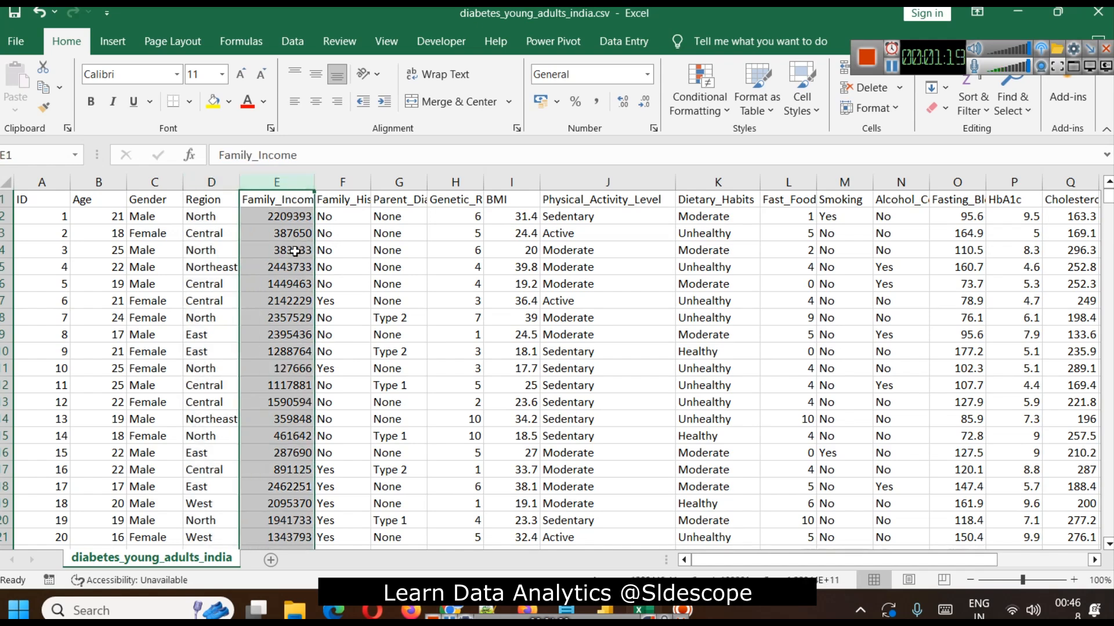
{"action": "left_click", "coordinate": [323, 182]}
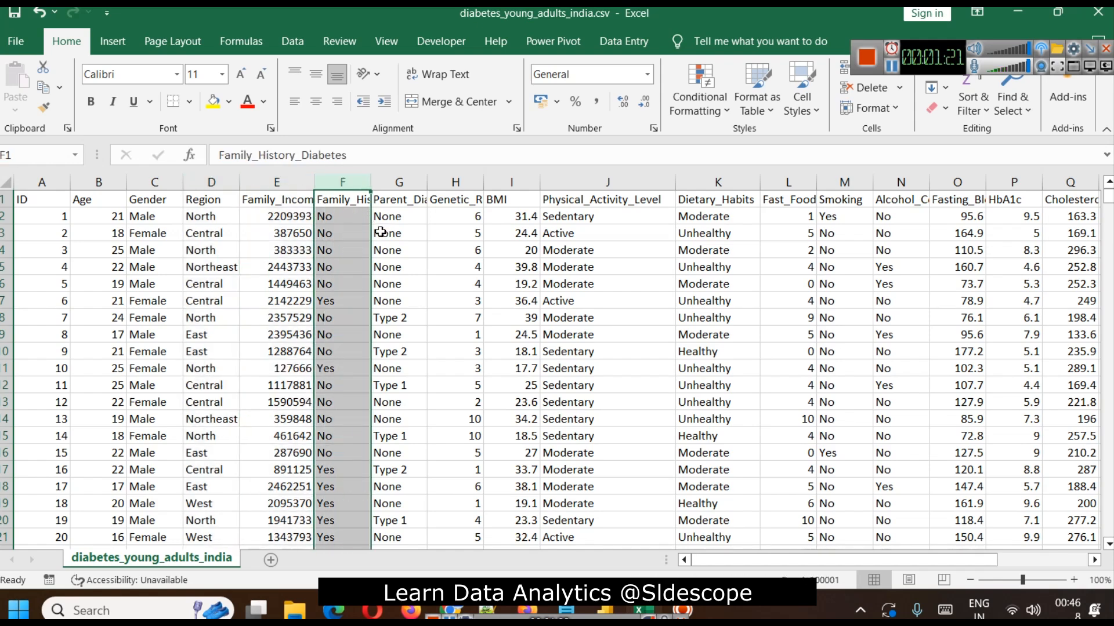
{"action": "left_click", "coordinate": [399, 182]}
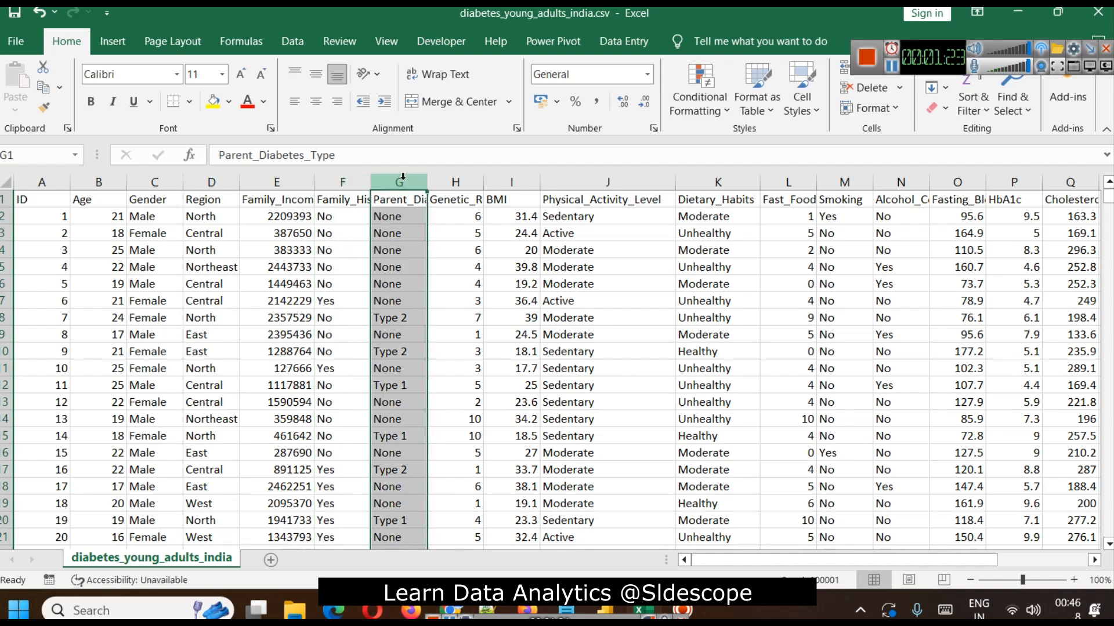
{"action": "left_click_drag", "start_coordinate": [423, 178], "coordinate": [458, 178]}
{"action": "left_click", "coordinate": [503, 179]}
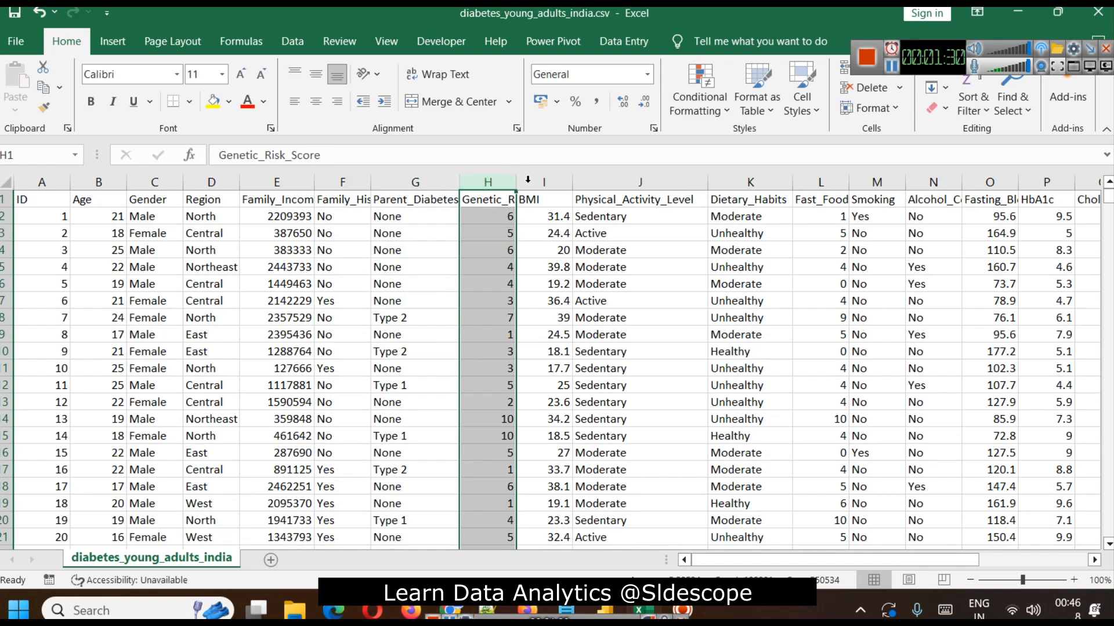
Examine the lifestyle and health columns one by one, from BMI and Physical_Activity_Level through Fasting_Blood_Sugar and HbA1c.
{"action": "left_click", "coordinate": [545, 182]}
{"action": "left_click", "coordinate": [628, 184]}
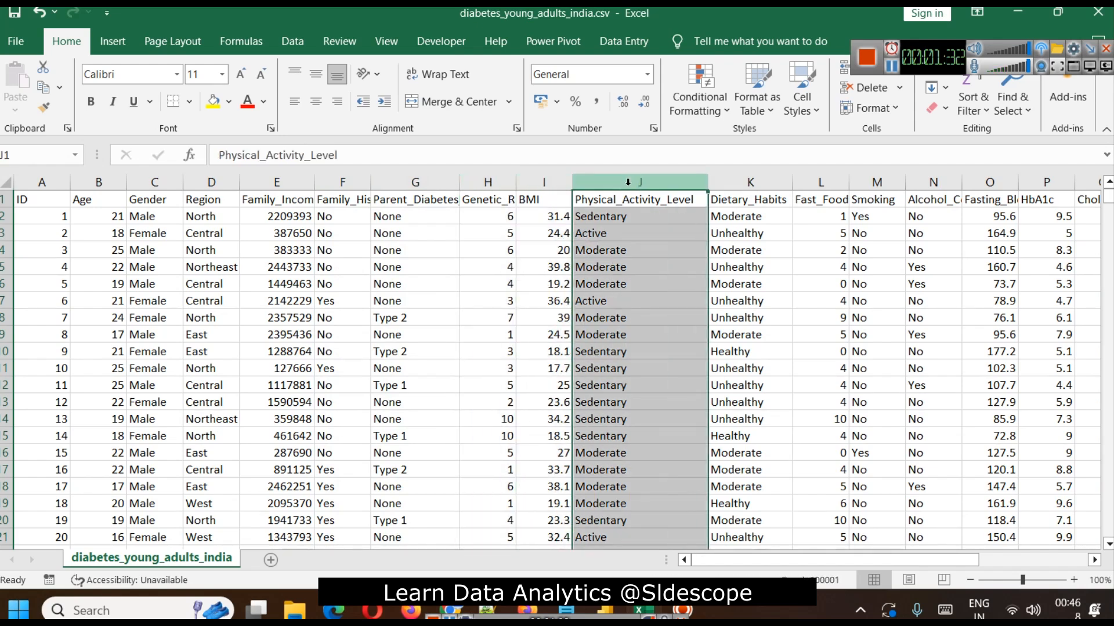
{"action": "left_click", "coordinate": [741, 175]}
{"action": "left_click", "coordinate": [820, 182]}
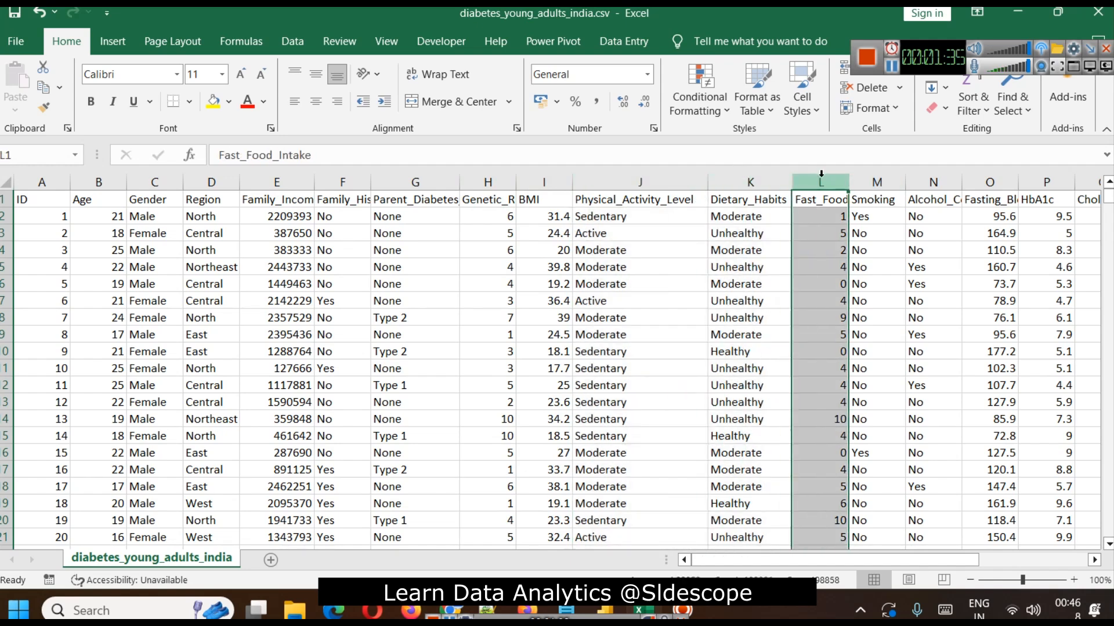
{"action": "left_click", "coordinate": [875, 180]}
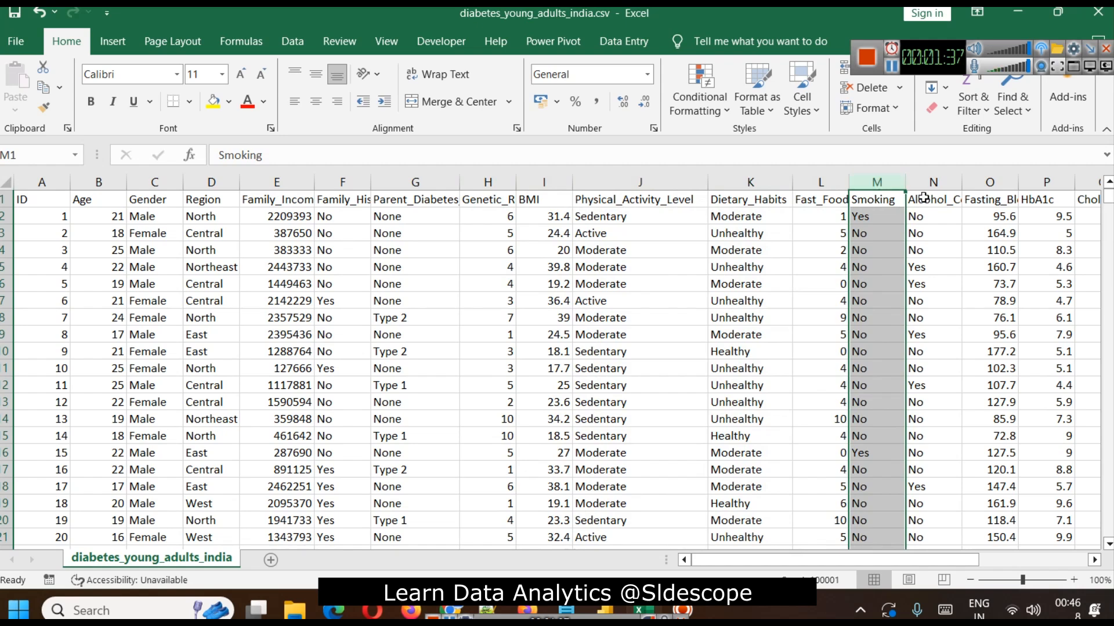
{"action": "left_click", "coordinate": [940, 180]}
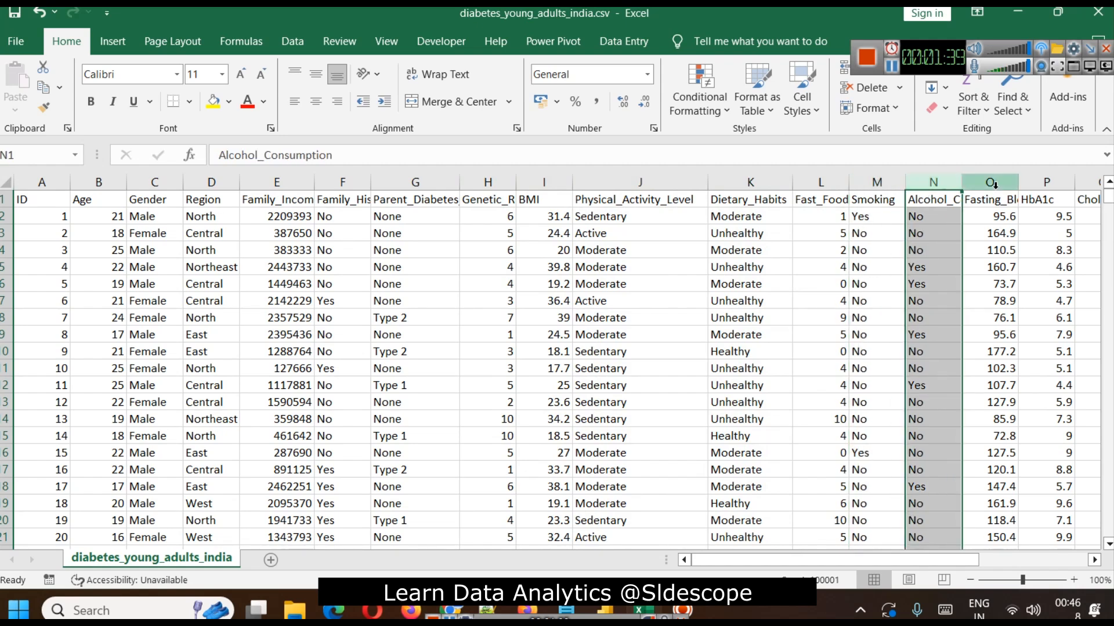
{"action": "left_click", "coordinate": [995, 181]}
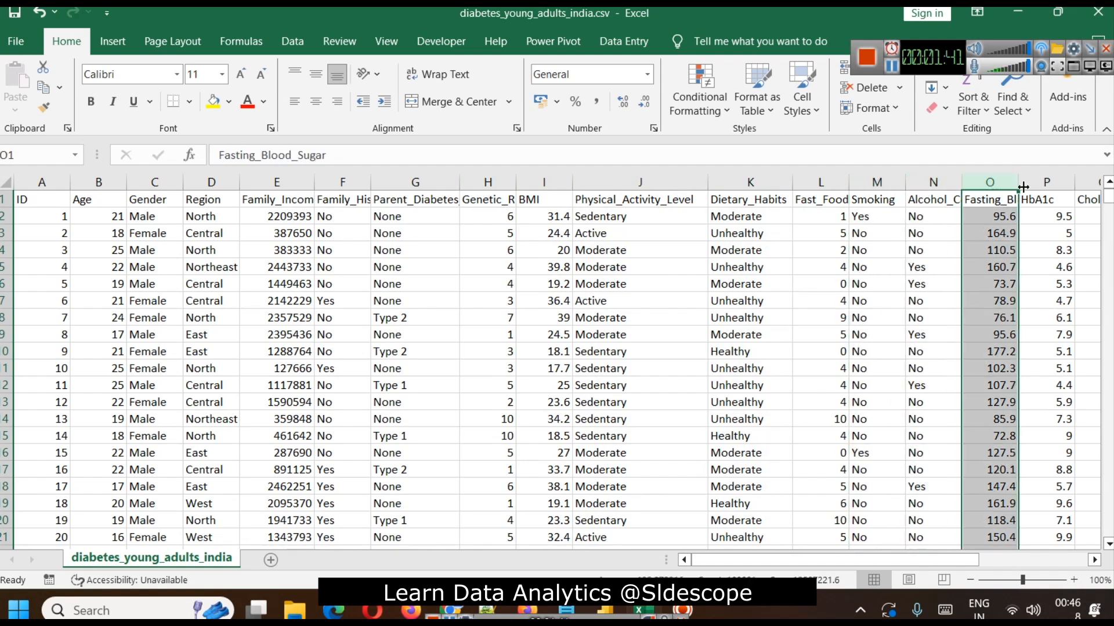
{"action": "left_click", "coordinate": [1046, 181]}
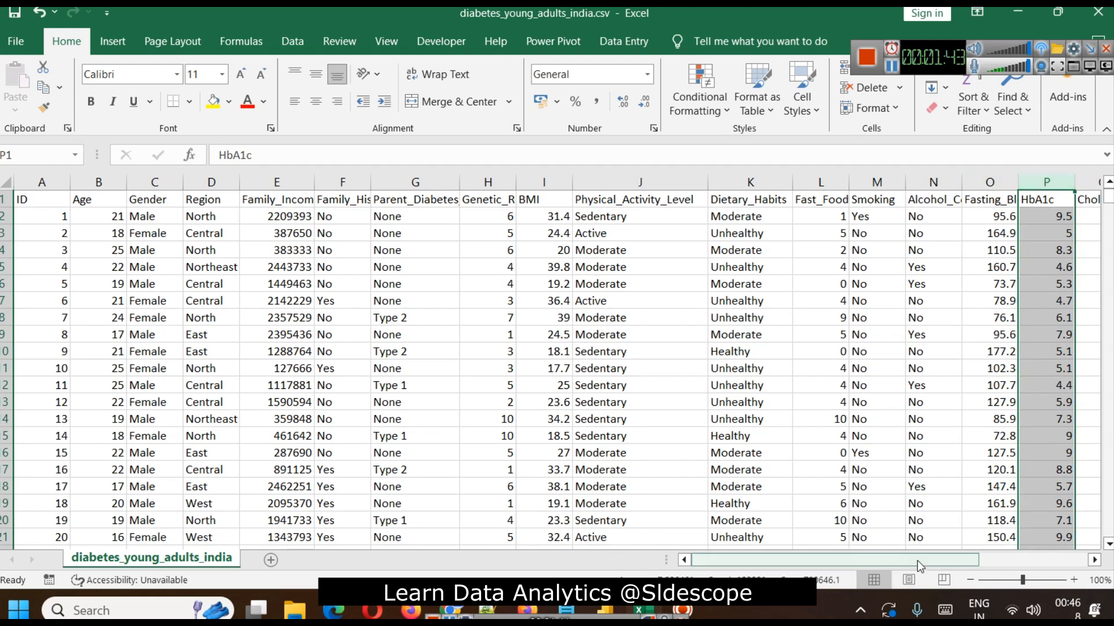
Examine the Cholesterol_Level, Prediabetes, Diabetes_Type and Sleep_Hours columns, including further rows of the sleep data.
{"action": "left_click_drag", "start_coordinate": [917, 558], "coordinate": [1047, 560]}
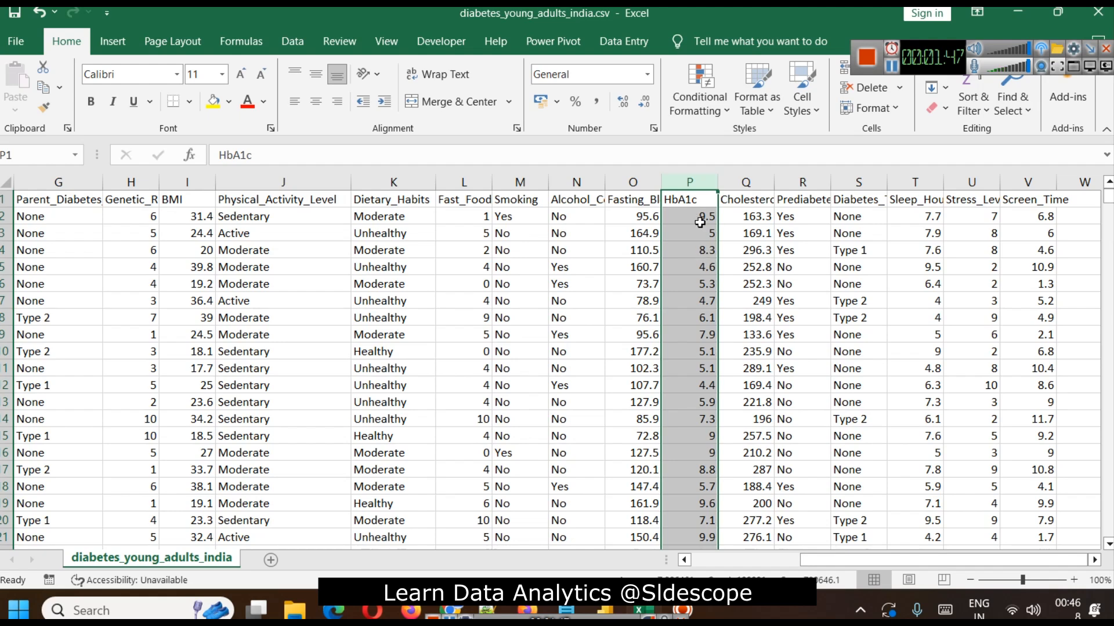
{"action": "left_click", "coordinate": [754, 181]}
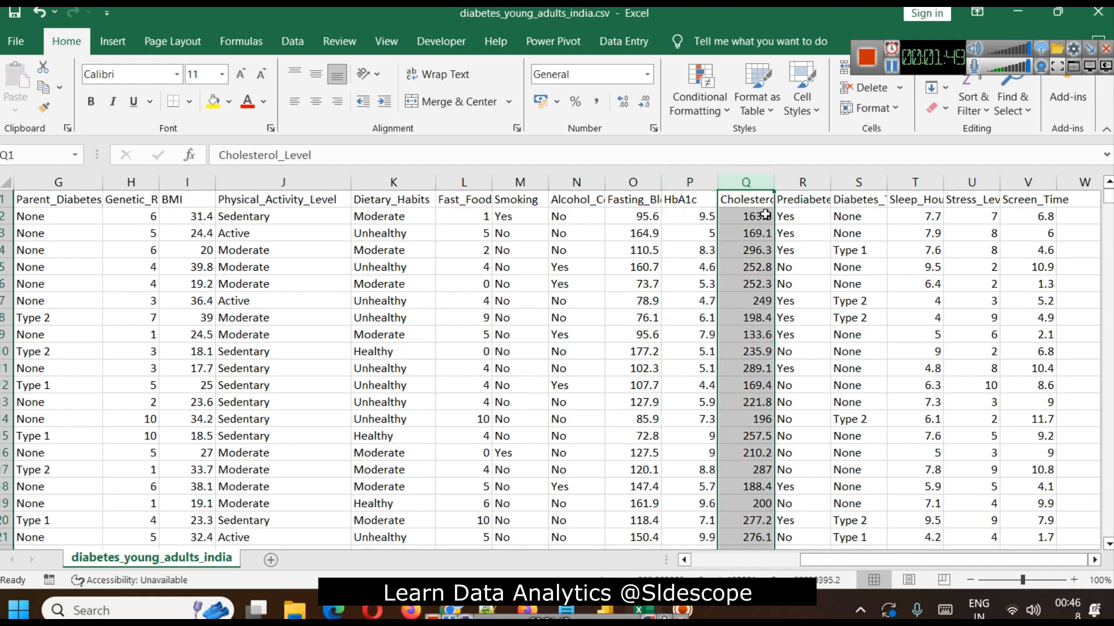
{"action": "left_click", "coordinate": [806, 182]}
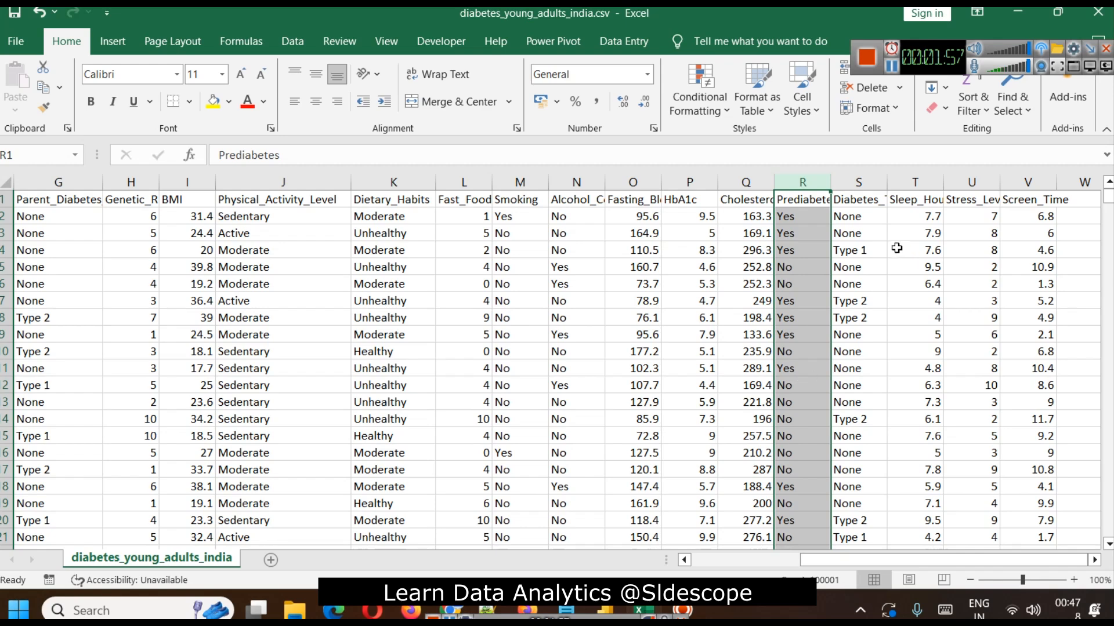
{"action": "left_click", "coordinate": [861, 181]}
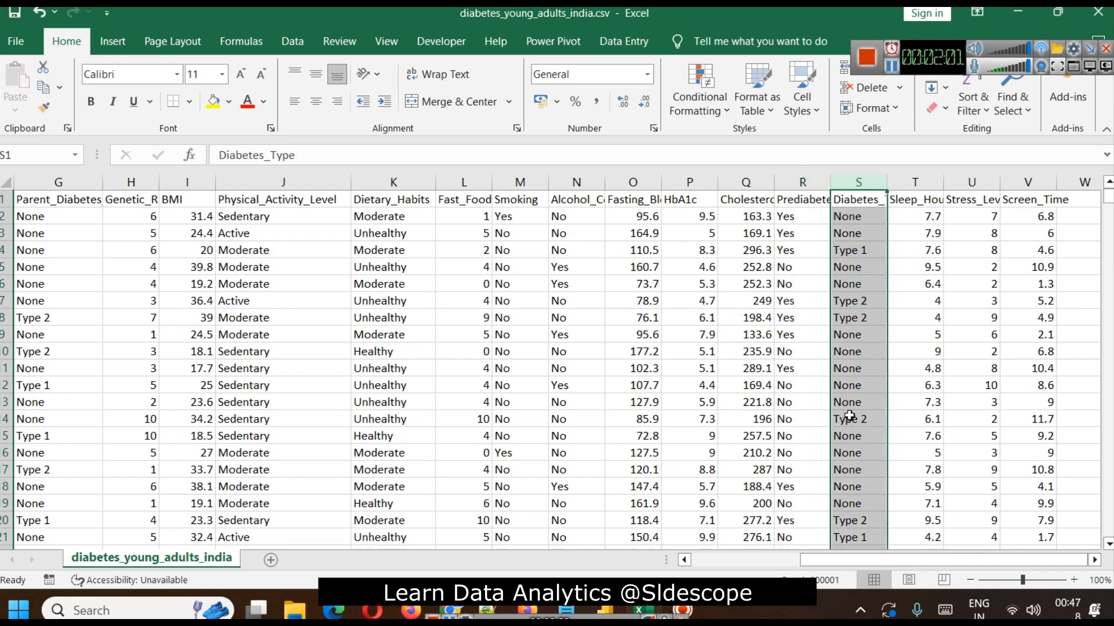
{"action": "left_click", "coordinate": [915, 181]}
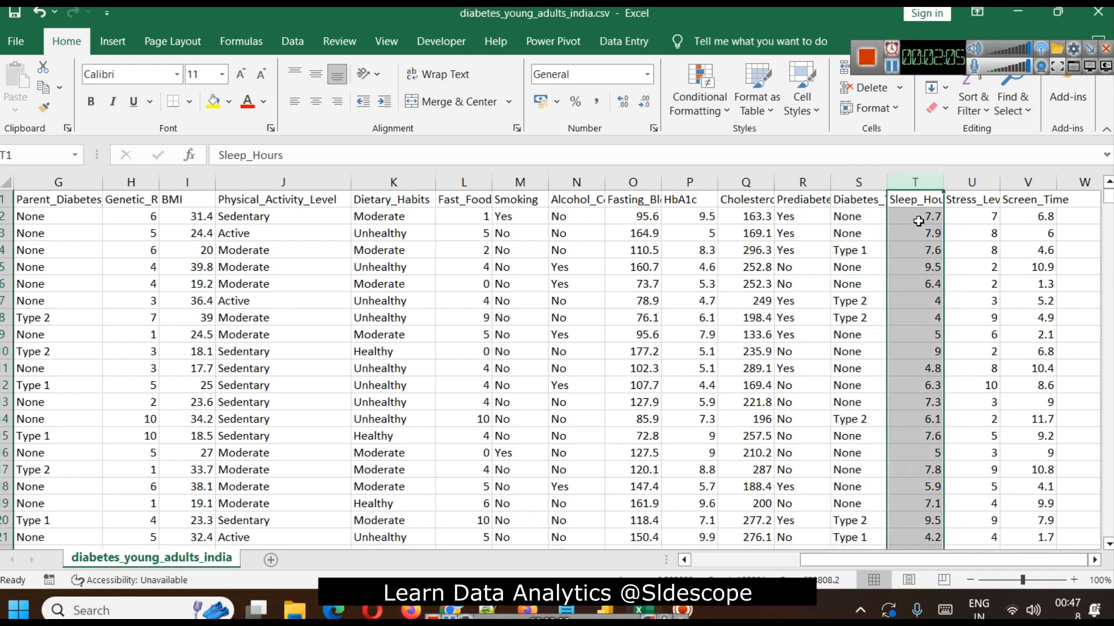
{"action": "scroll", "coordinate": [901, 412], "scroll_direction": "down", "scroll_amount": 2}
{"action": "scroll", "coordinate": [901, 412], "scroll_direction": "down", "scroll_amount": 3}
{"action": "scroll", "coordinate": [899, 406], "scroll_direction": "up", "scroll_amount": 5}
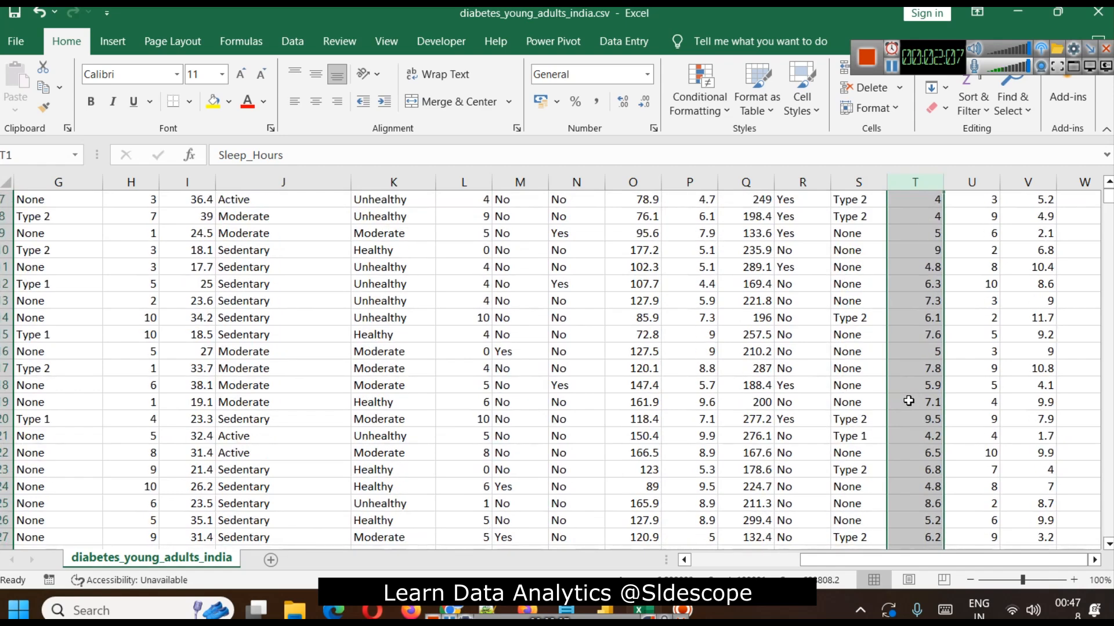
Examine the Stress_Level values across more rows, and the Screen_Time column at the end of the dataset.
{"action": "left_click", "coordinate": [979, 182]}
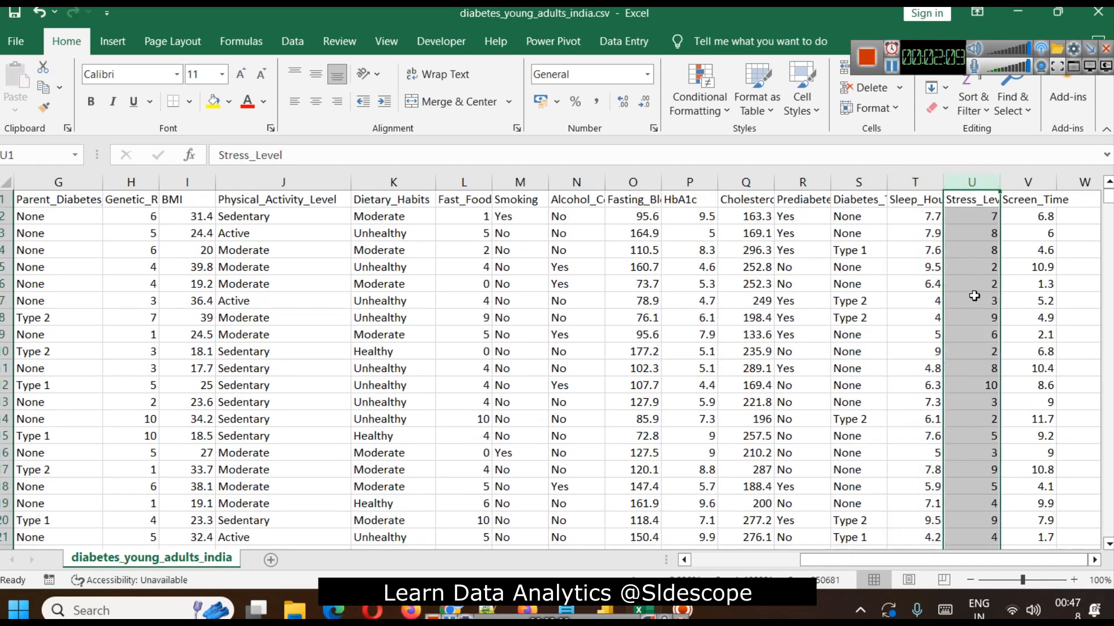
{"action": "scroll", "coordinate": [966, 359], "scroll_direction": "down", "scroll_amount": 5}
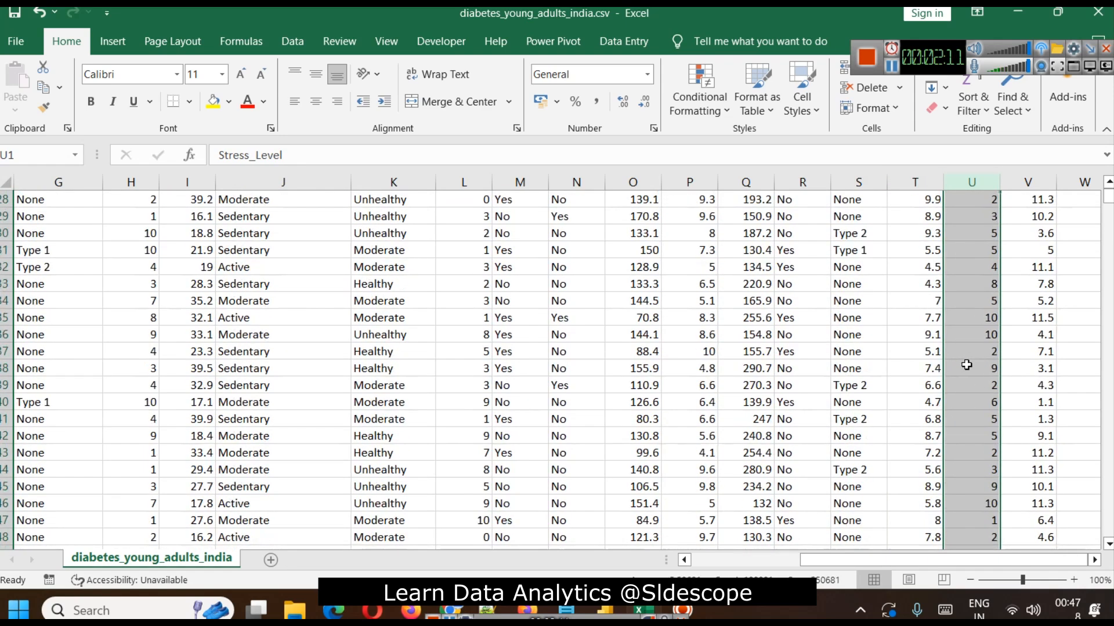
{"action": "scroll", "coordinate": [963, 394], "scroll_direction": "down", "scroll_amount": 5}
{"action": "scroll", "coordinate": [962, 412], "scroll_direction": "up", "scroll_amount": 11}
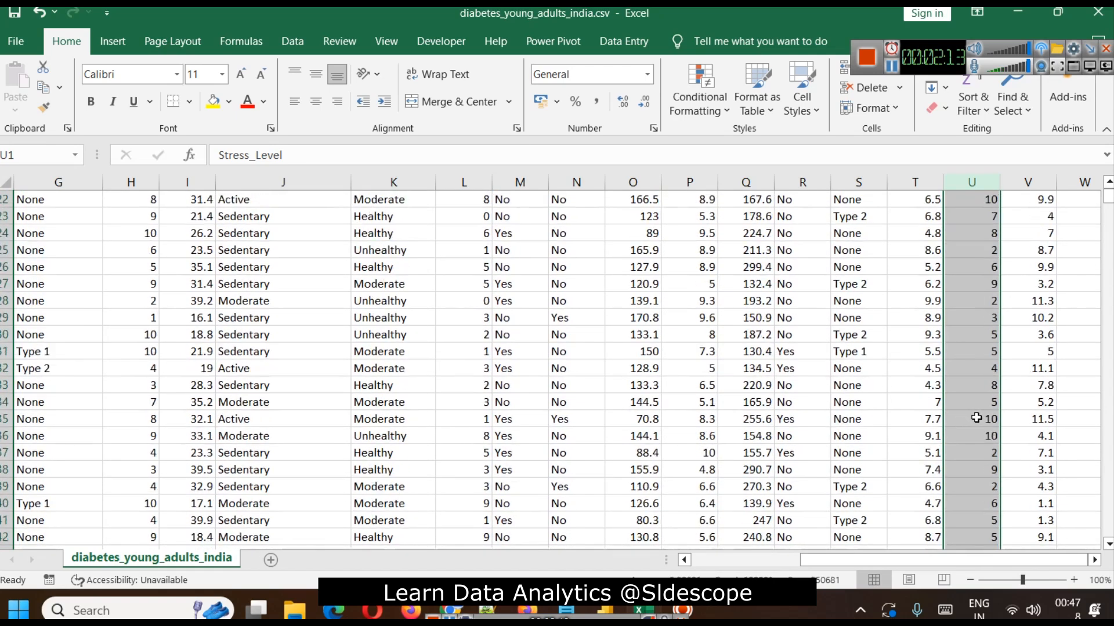
{"action": "left_click", "coordinate": [1034, 181]}
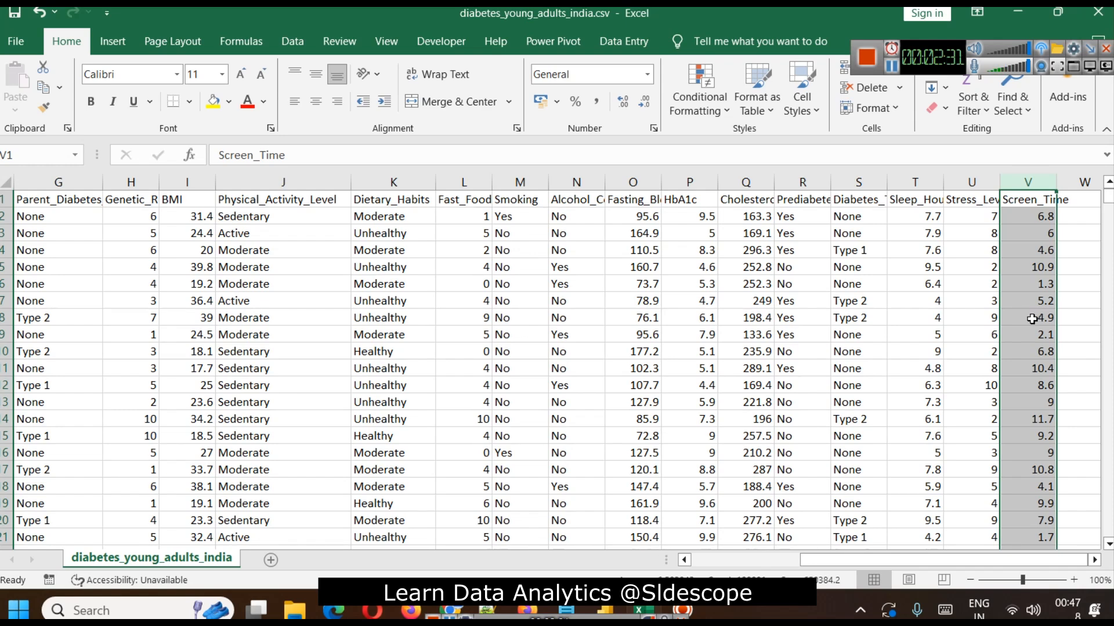
Switch back to the dataset overview article in Chrome and read through its Key Insights You Can Derive section.
{"action": "left_click", "coordinate": [889, 70]}
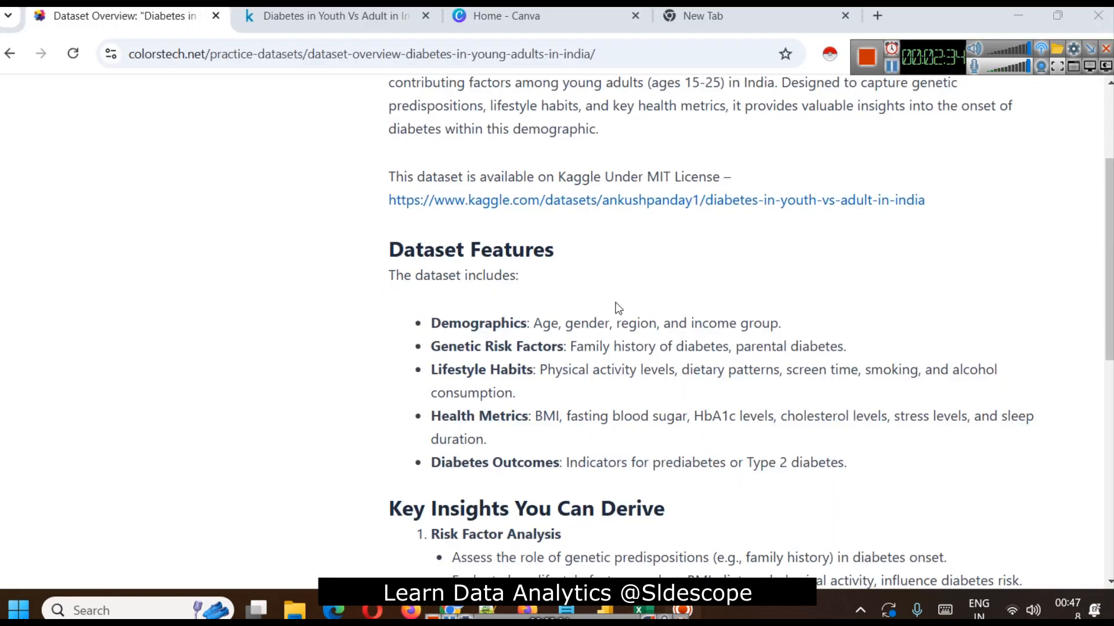
{"action": "scroll", "coordinate": [575, 301], "scroll_direction": "down", "scroll_amount": 5}
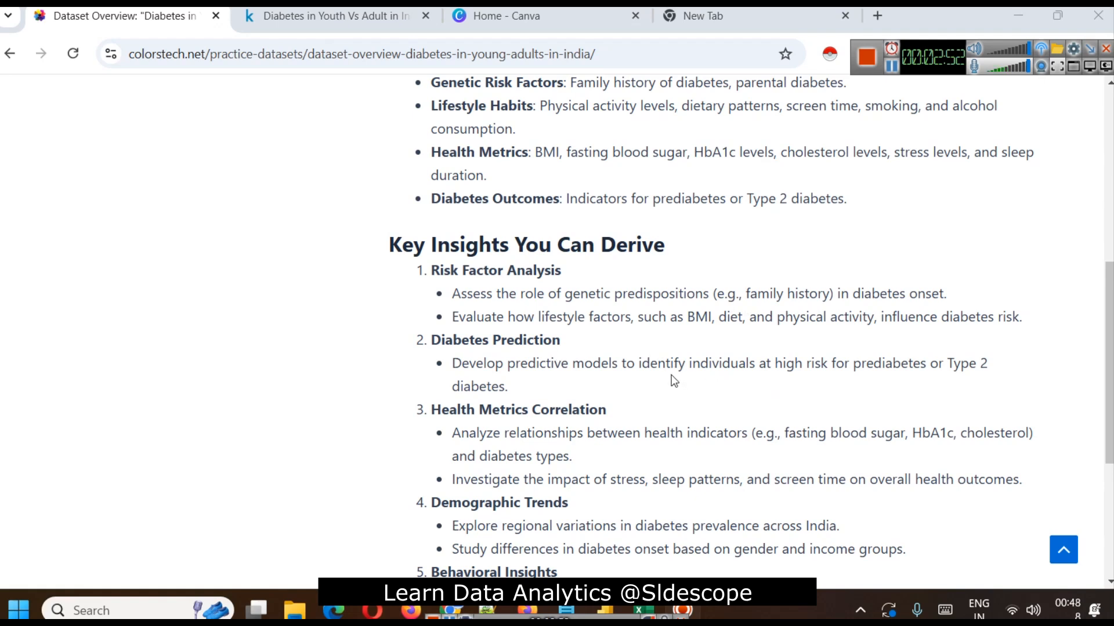
{"action": "scroll", "coordinate": [503, 372], "scroll_direction": "down", "scroll_amount": 3}
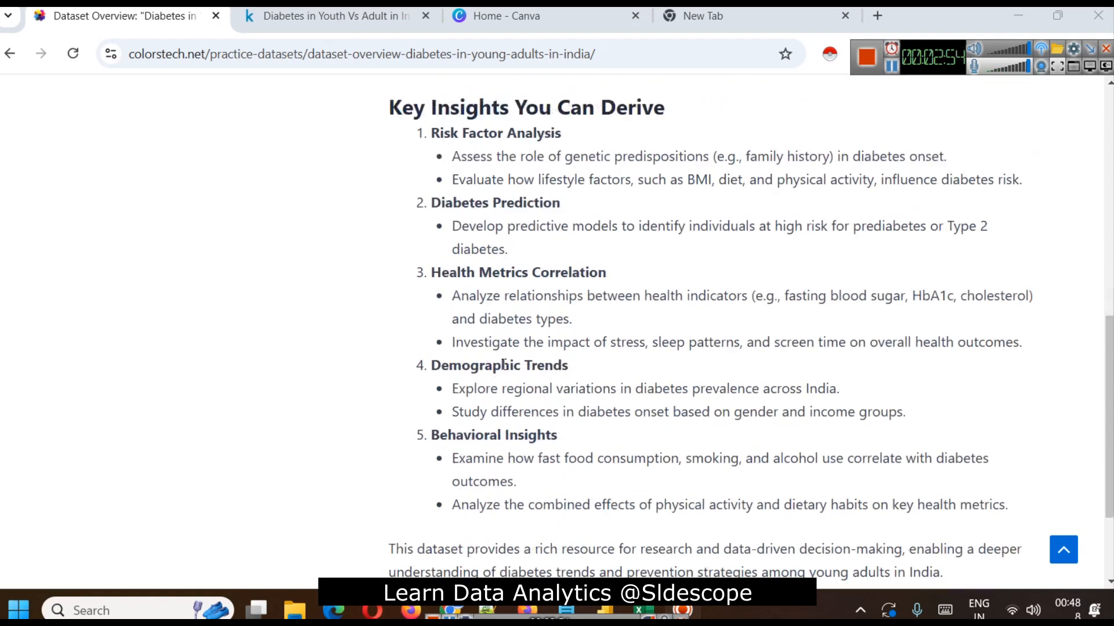
{"action": "scroll", "coordinate": [497, 306], "scroll_direction": "up", "scroll_amount": 2}
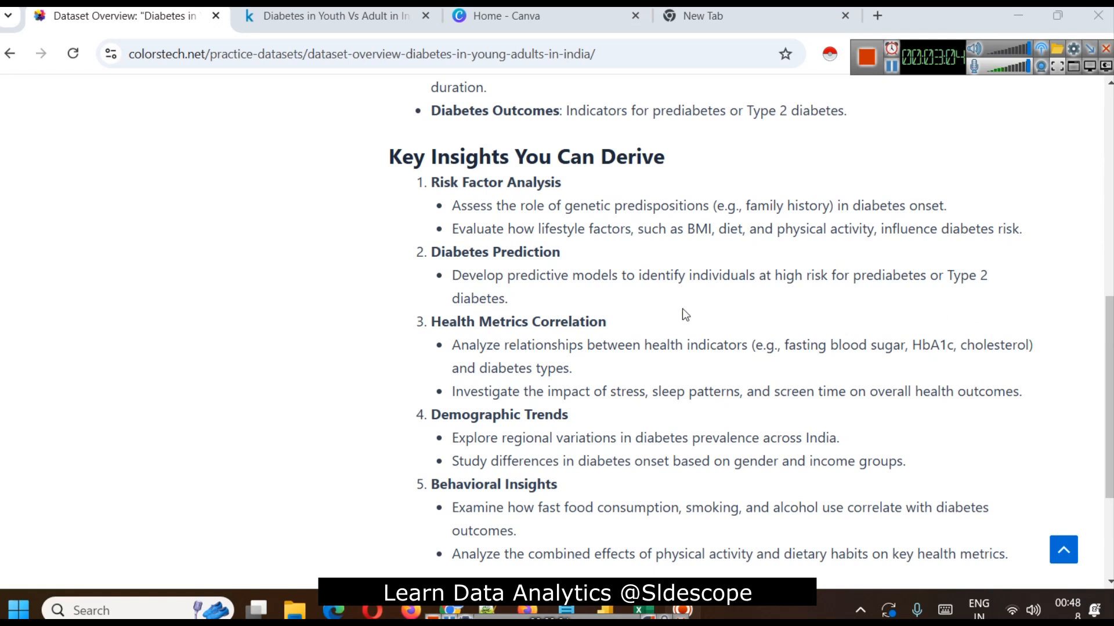
{"action": "scroll", "coordinate": [661, 342], "scroll_direction": "down", "scroll_amount": 1}
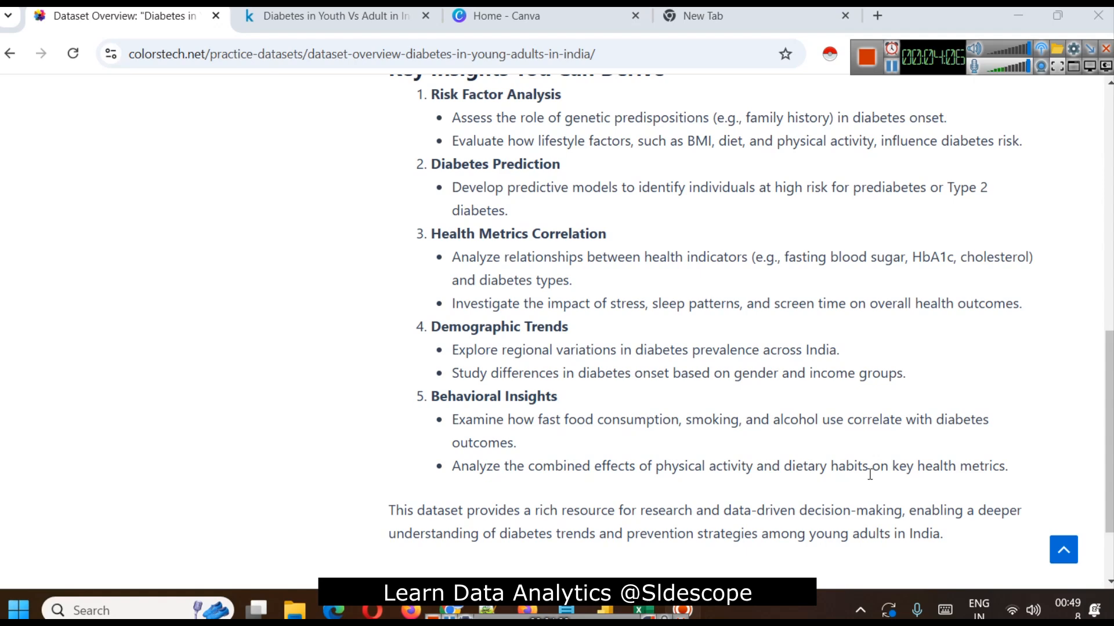
{"action": "scroll", "coordinate": [777, 449], "scroll_direction": "up", "scroll_amount": 7}
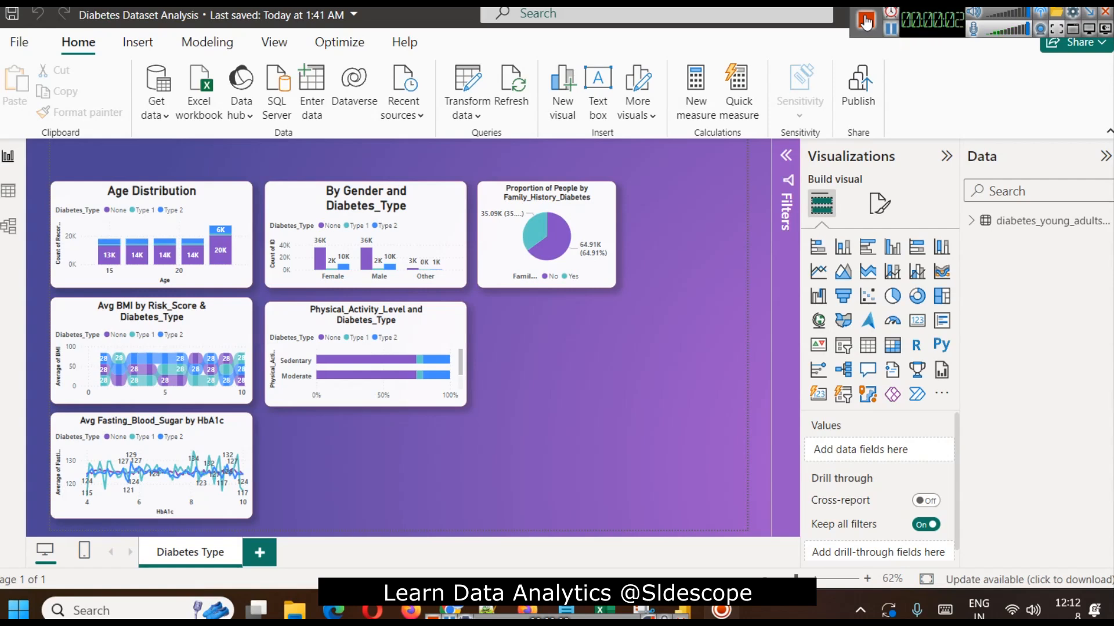
Check the distinct values of the Dietary_Habits column in the data table and return to the report page.
{"action": "left_click", "coordinate": [446, 323]}
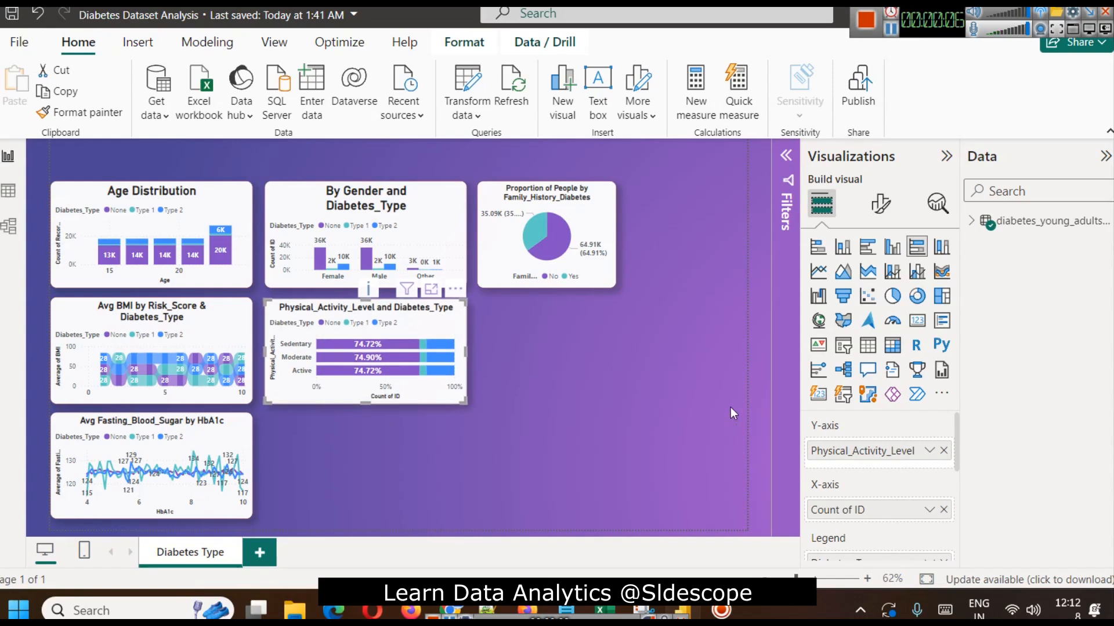
{"action": "left_click", "coordinate": [633, 381]}
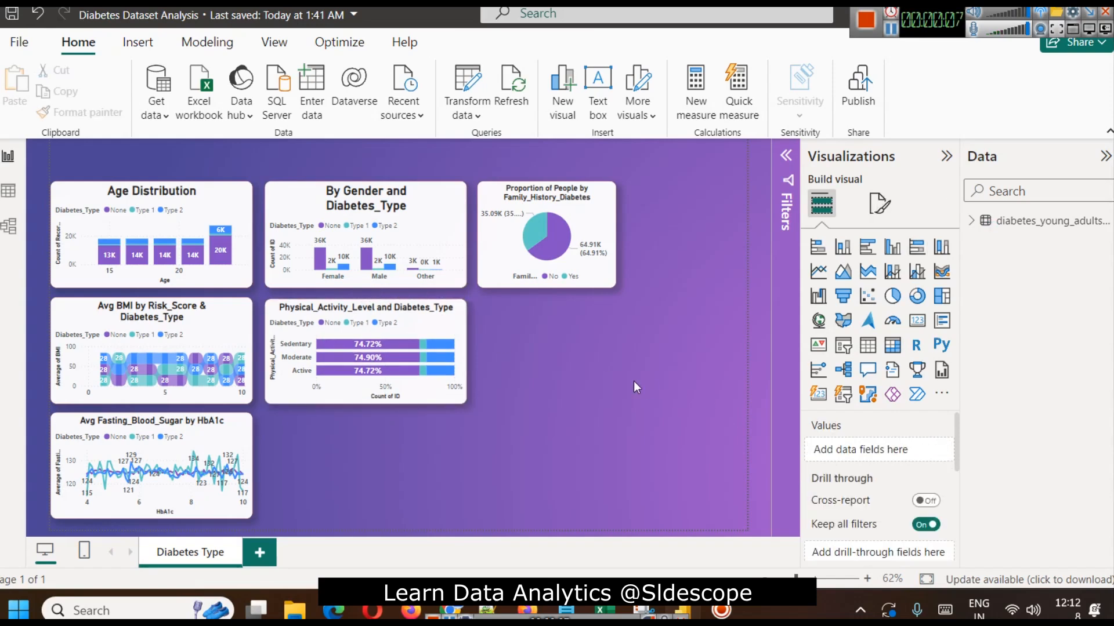
{"action": "left_click", "coordinate": [5, 196]}
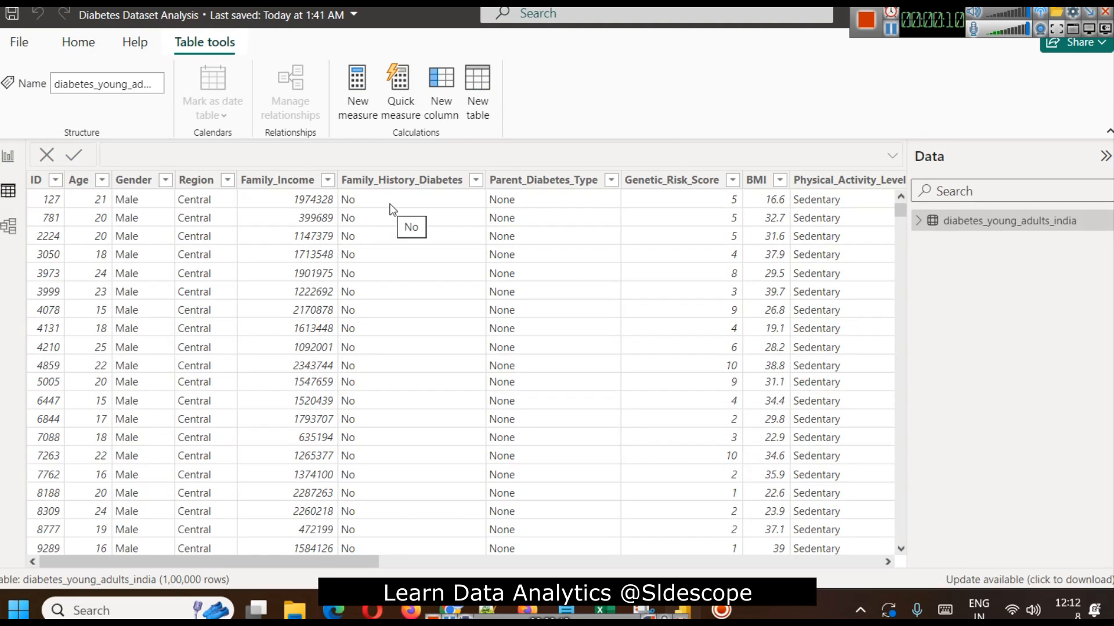
{"action": "left_click_drag", "start_coordinate": [300, 563], "coordinate": [457, 613]}
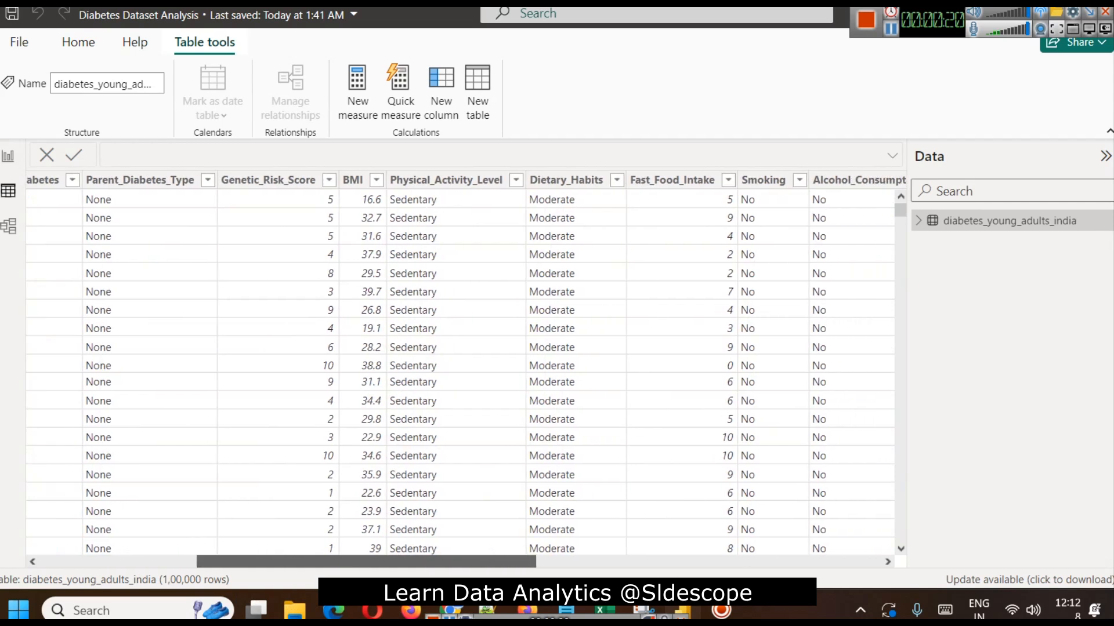
{"action": "left_click", "coordinate": [566, 184]}
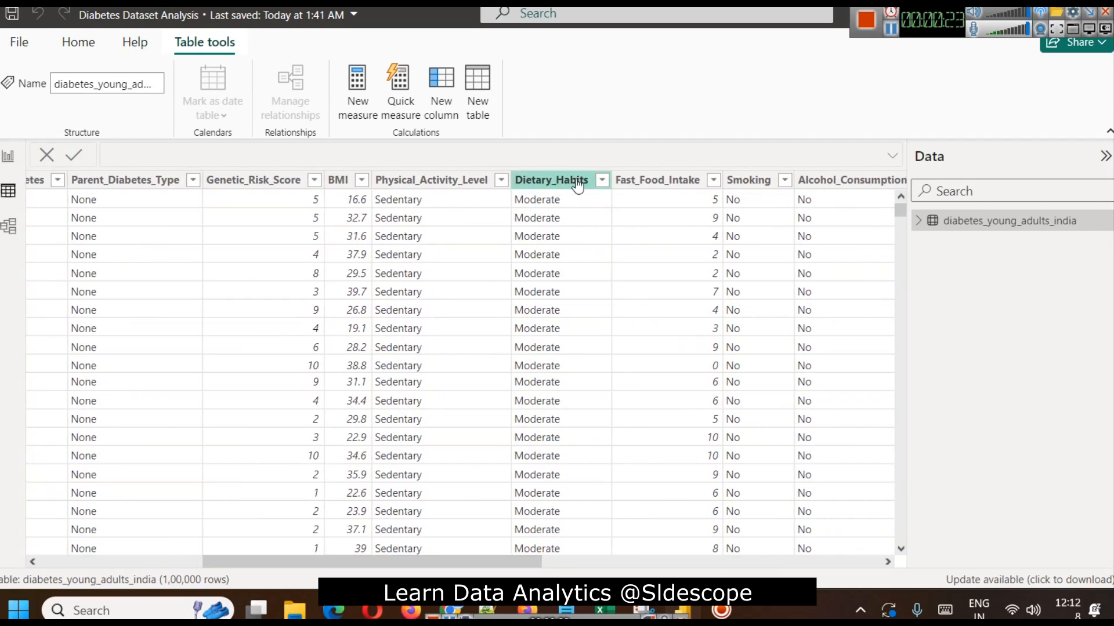
{"action": "left_click", "coordinate": [602, 180]}
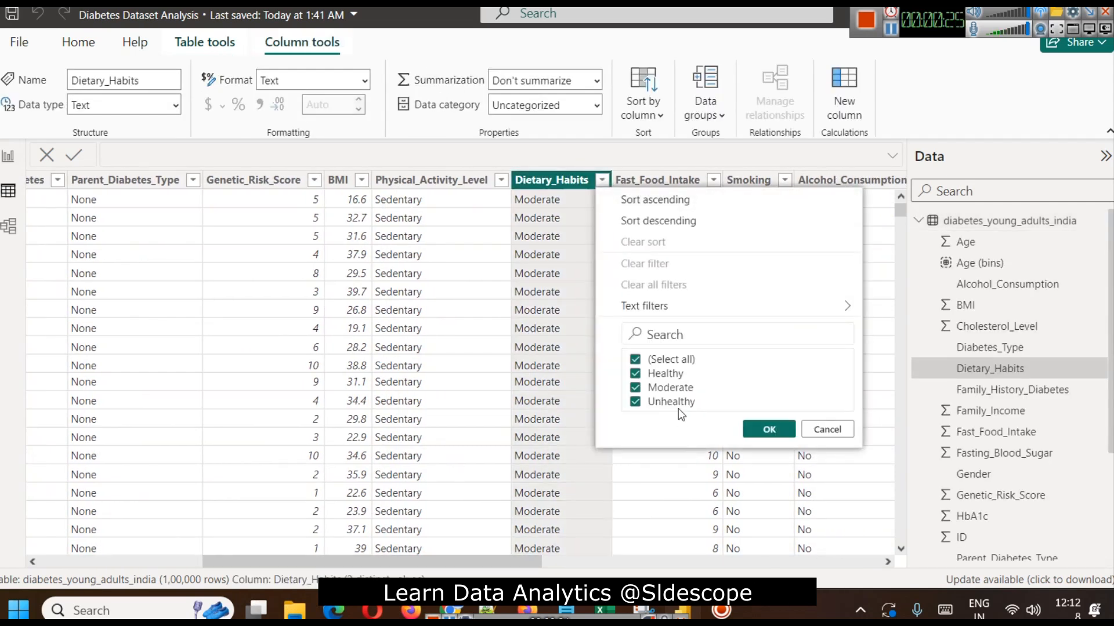
{"action": "left_click", "coordinate": [822, 429]}
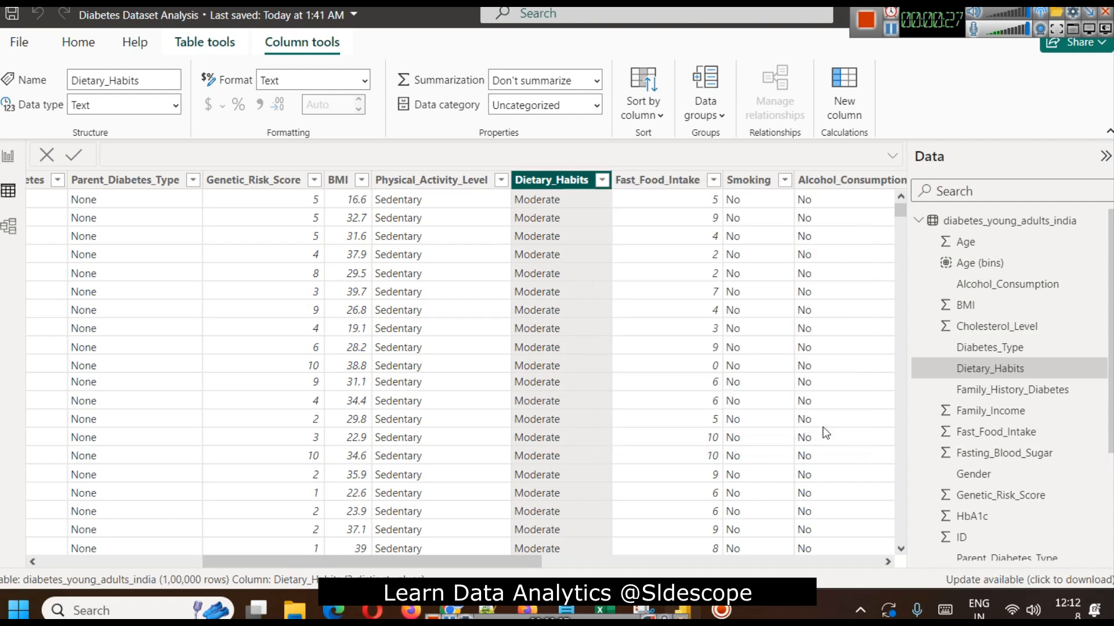
{"action": "left_click", "coordinate": [7, 157]}
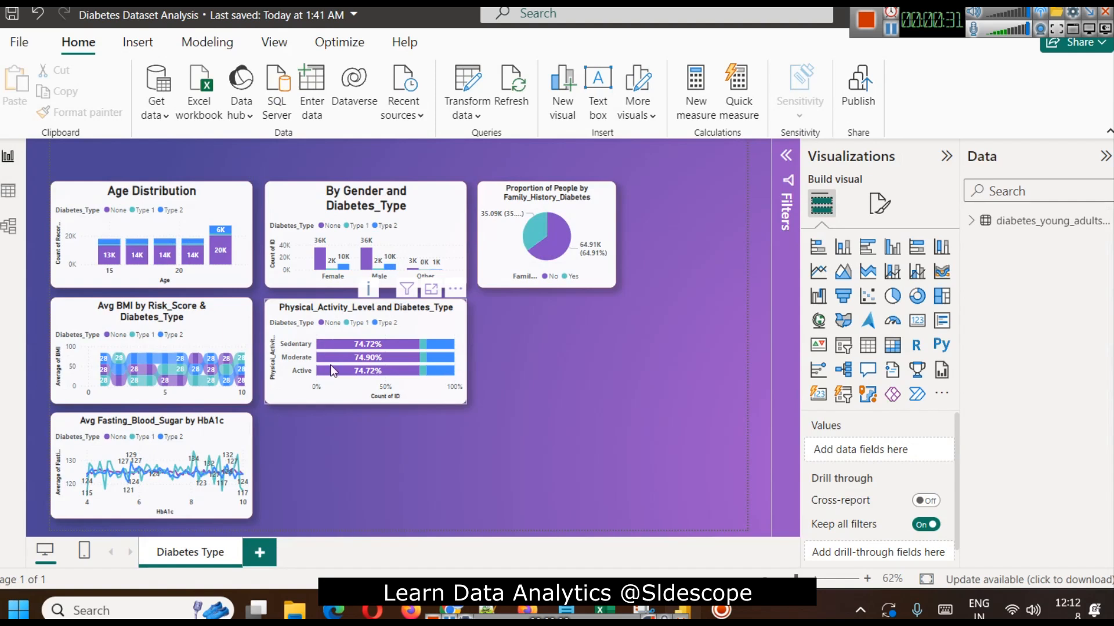
Duplicate the By Gender and Diabetes_Type chart below the physical activity chart and convert the copy to a clustered bar chart.
{"action": "left_click", "coordinate": [211, 197]}
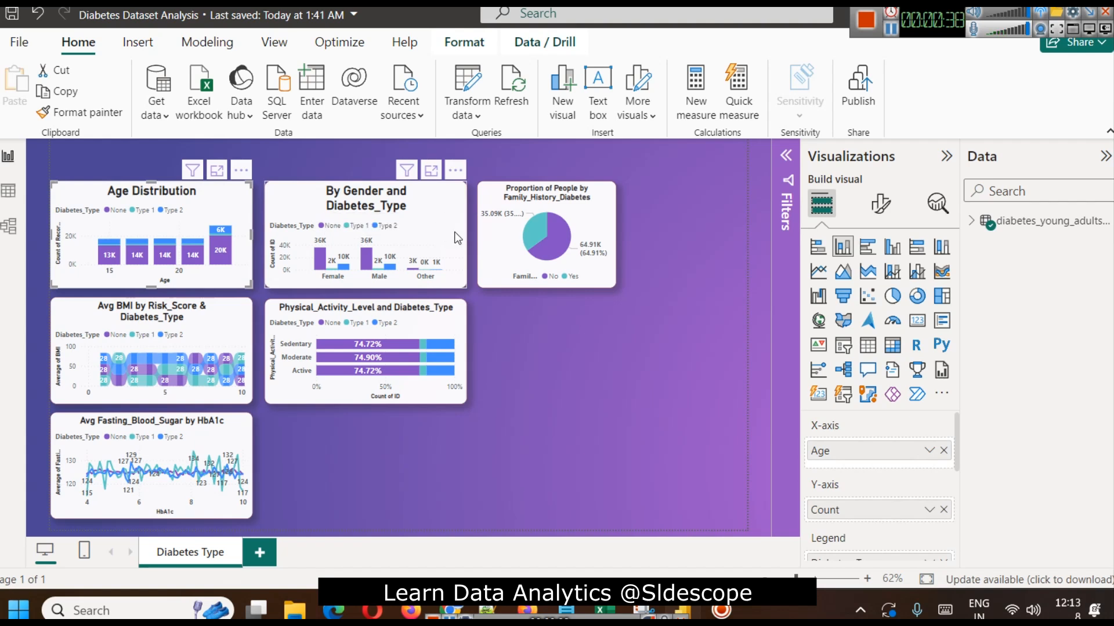
{"action": "left_click", "coordinate": [322, 202]}
{"action": "left_click_drag", "start_coordinate": [318, 202], "coordinate": [313, 435]}
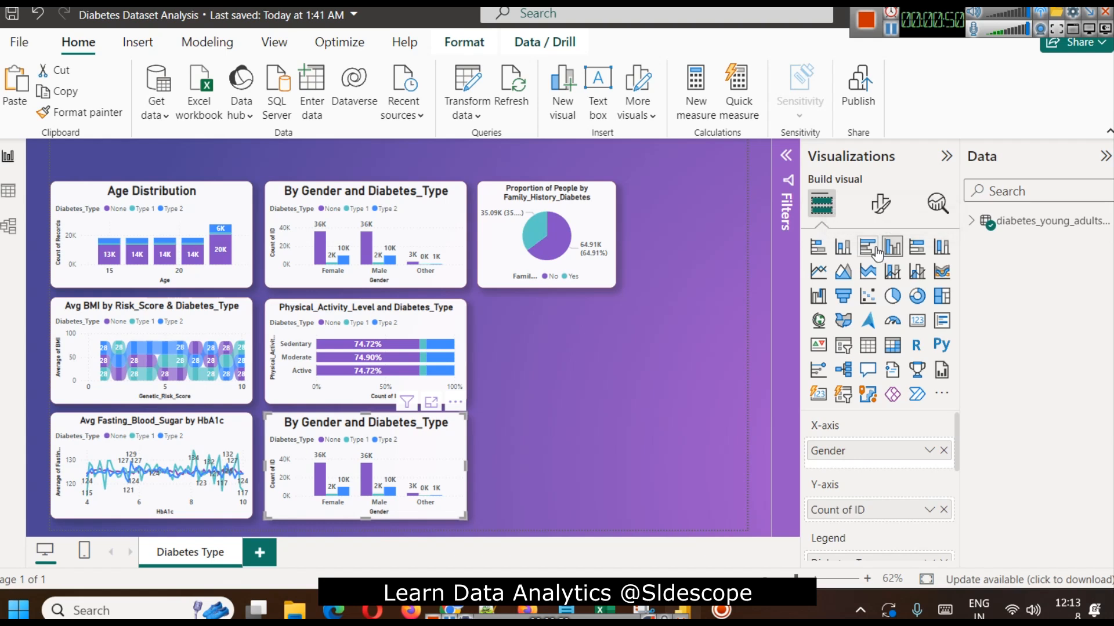
{"action": "left_click", "coordinate": [870, 249]}
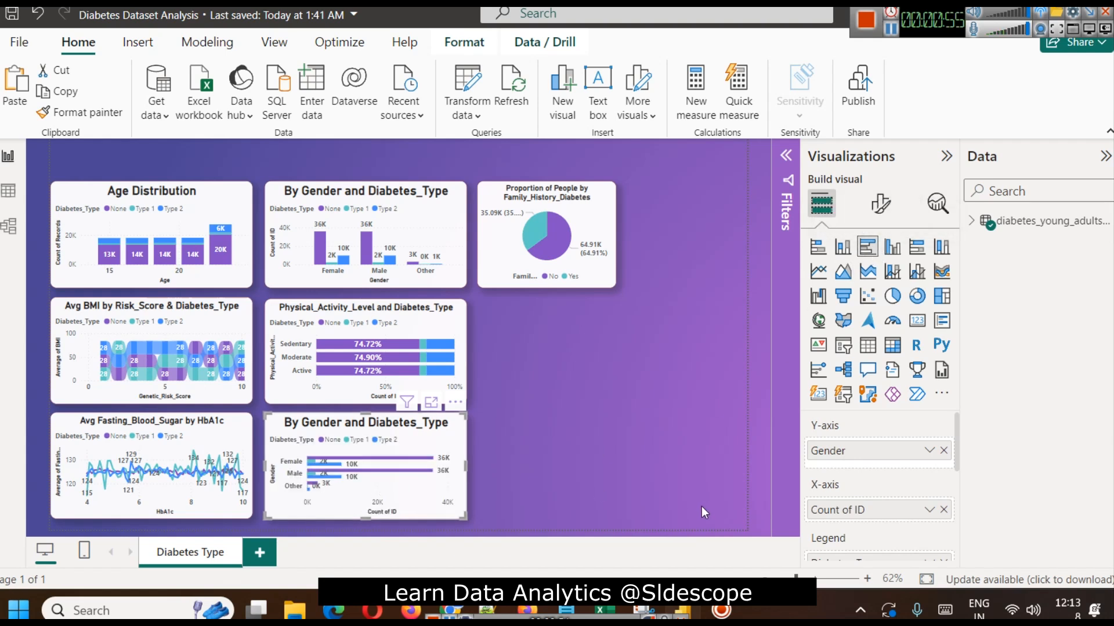
Replace Gender with Dietary_Habits on the Y-axis of the copied bar chart.
{"action": "left_click", "coordinate": [945, 451]}
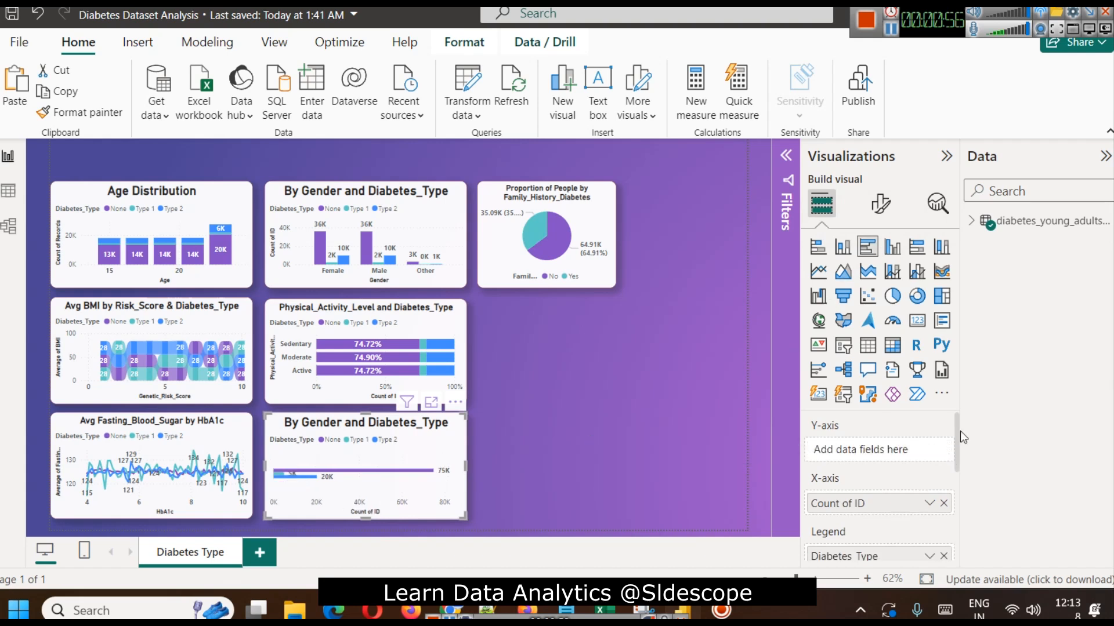
{"action": "left_click", "coordinate": [972, 223]}
{"action": "type", "text": "diet"}
{"action": "left_click_drag", "start_coordinate": [1060, 242], "coordinate": [880, 450]}
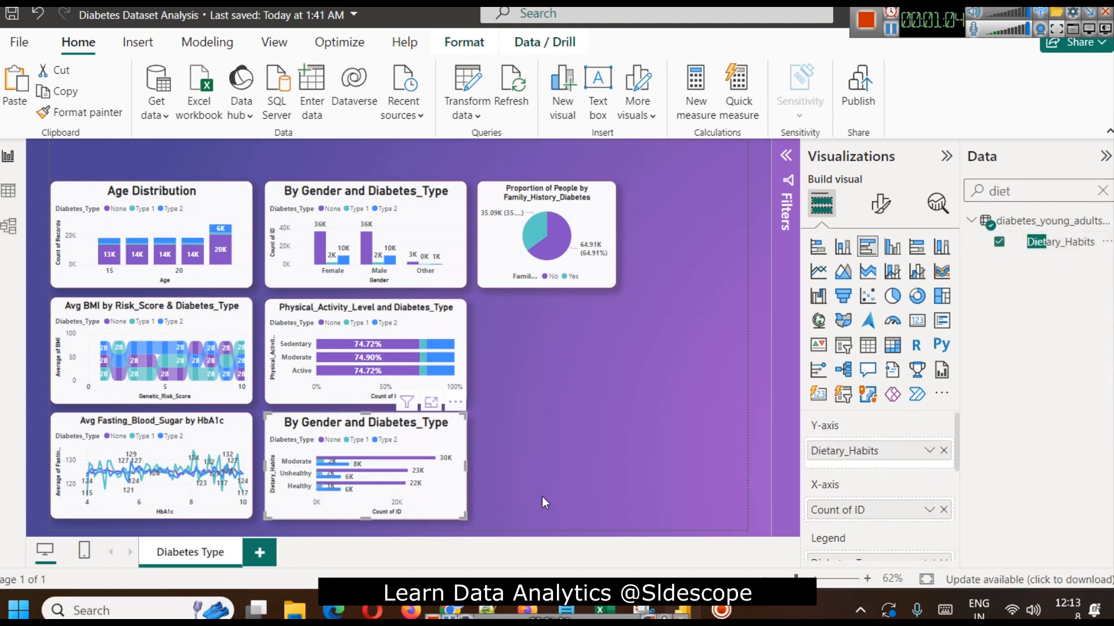
Enlarge the dietary habits chart in focus mode, compare diabetes types across the Moderate, Unhealthy and Healthy groups, and return to the report.
{"action": "left_click", "coordinate": [431, 403]}
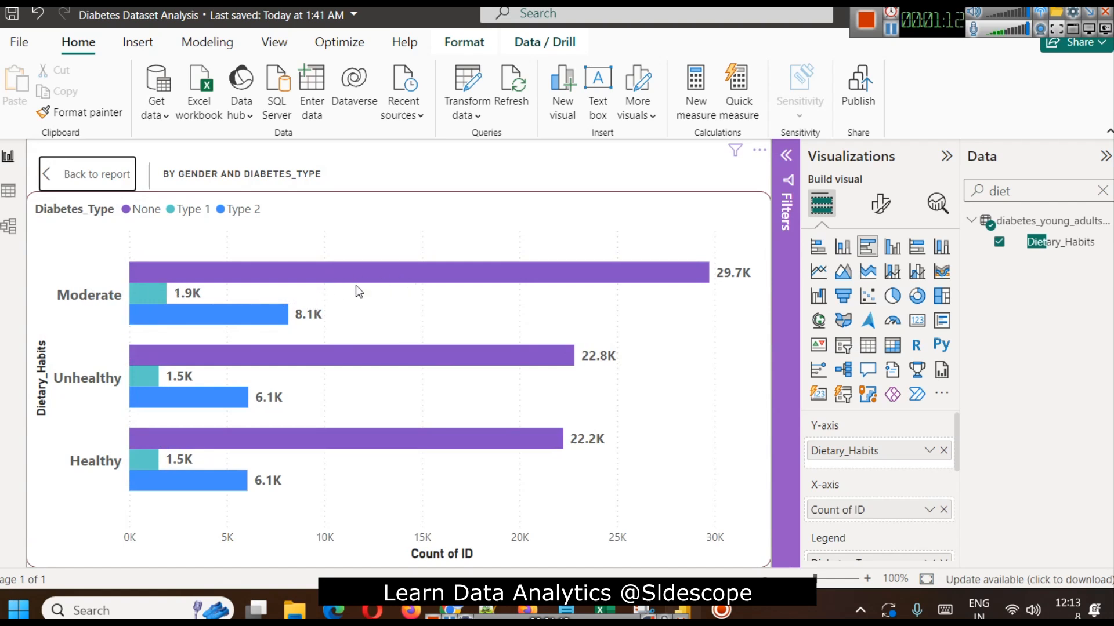
{"action": "mouse_move", "coordinate": [420, 288]}
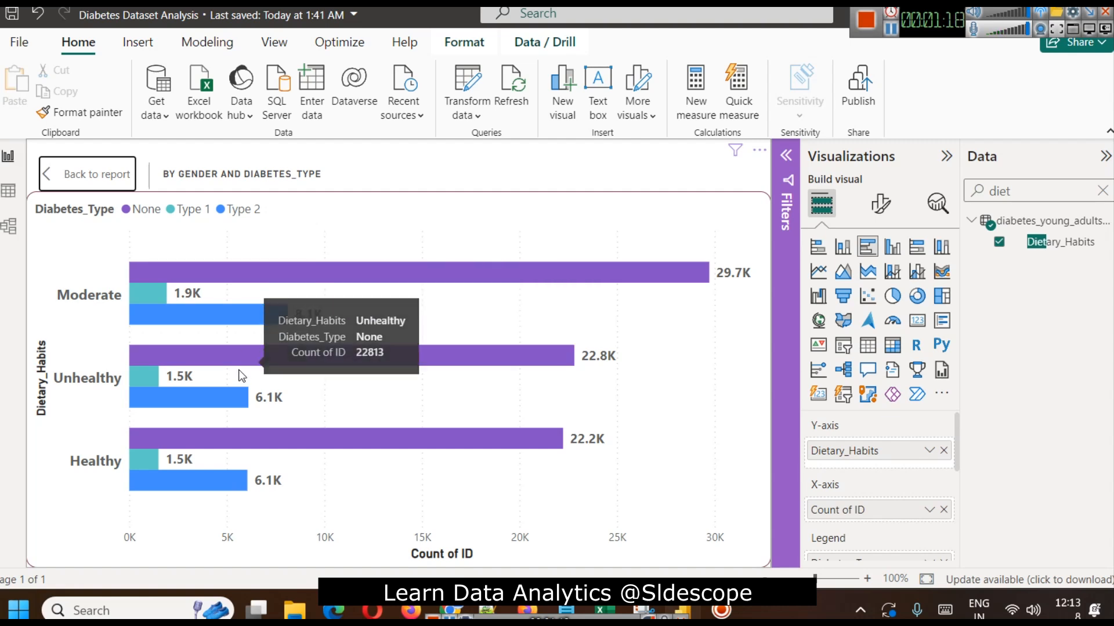
{"action": "mouse_move", "coordinate": [241, 356]}
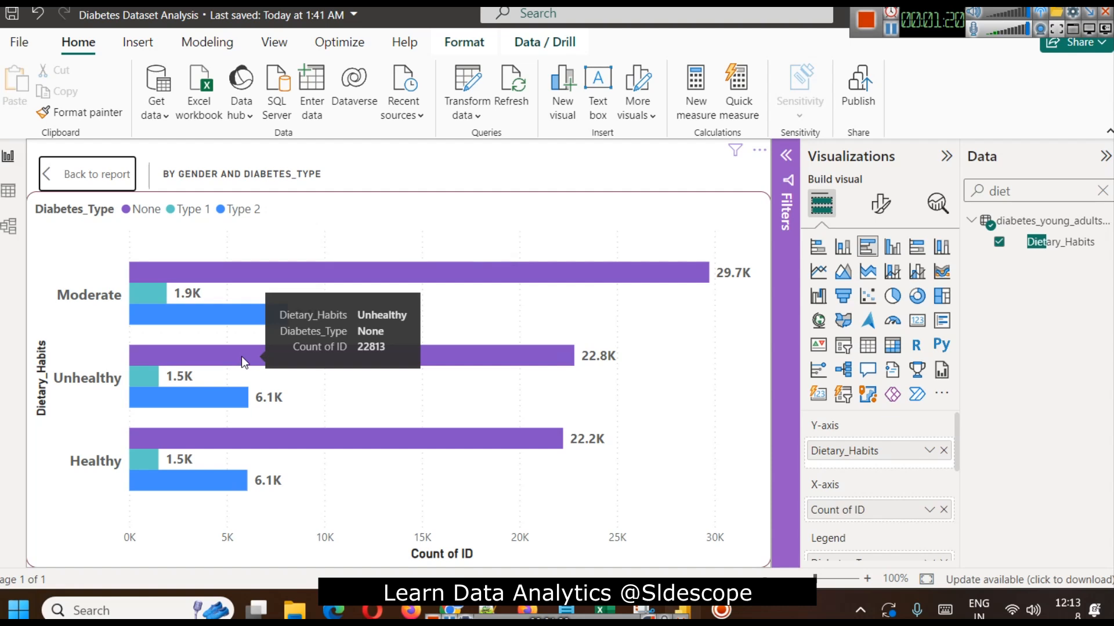
{"action": "mouse_move", "coordinate": [238, 446]}
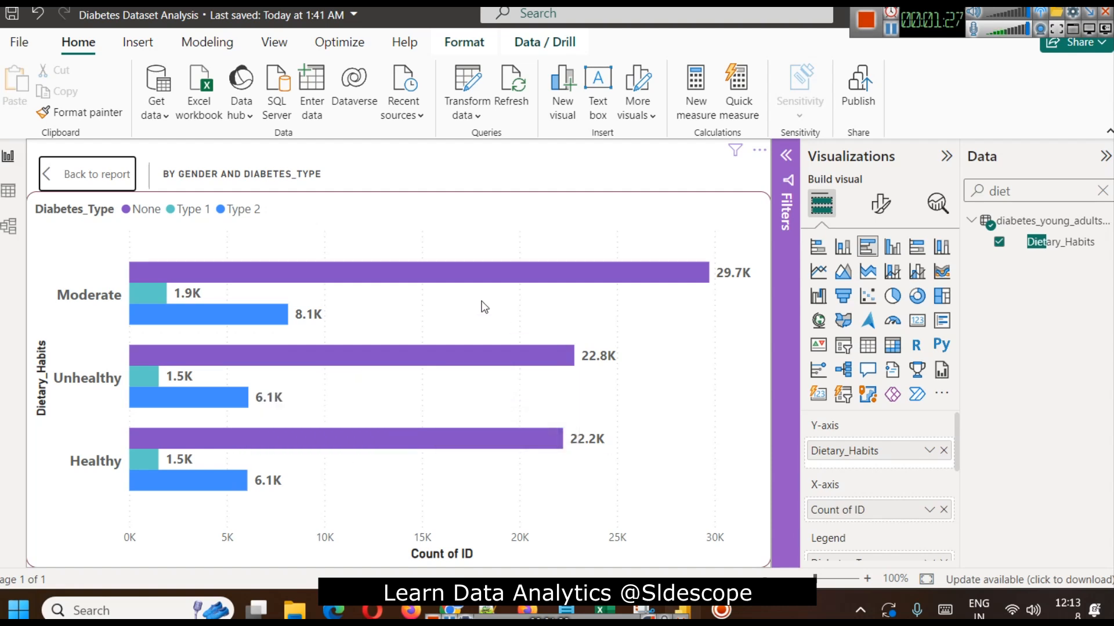
{"action": "mouse_move", "coordinate": [488, 438]}
{"action": "left_click", "coordinate": [87, 173]}
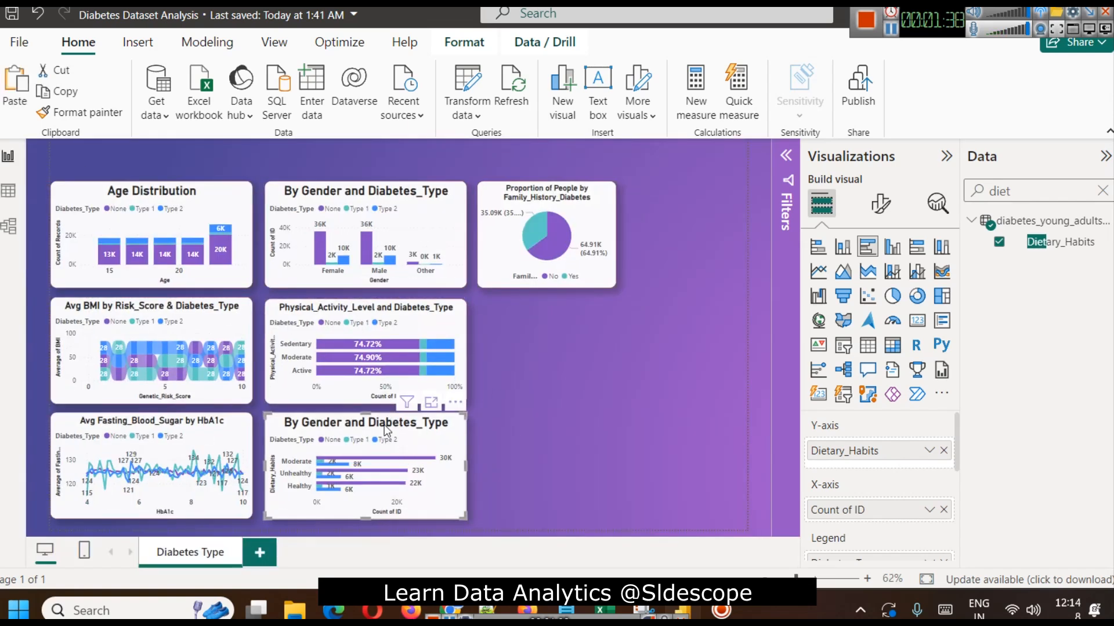
Shorten the title text of the dietary habits chart to "By Diabetes_Type".
{"action": "left_click", "coordinate": [880, 203]}
{"action": "left_click", "coordinate": [879, 282]}
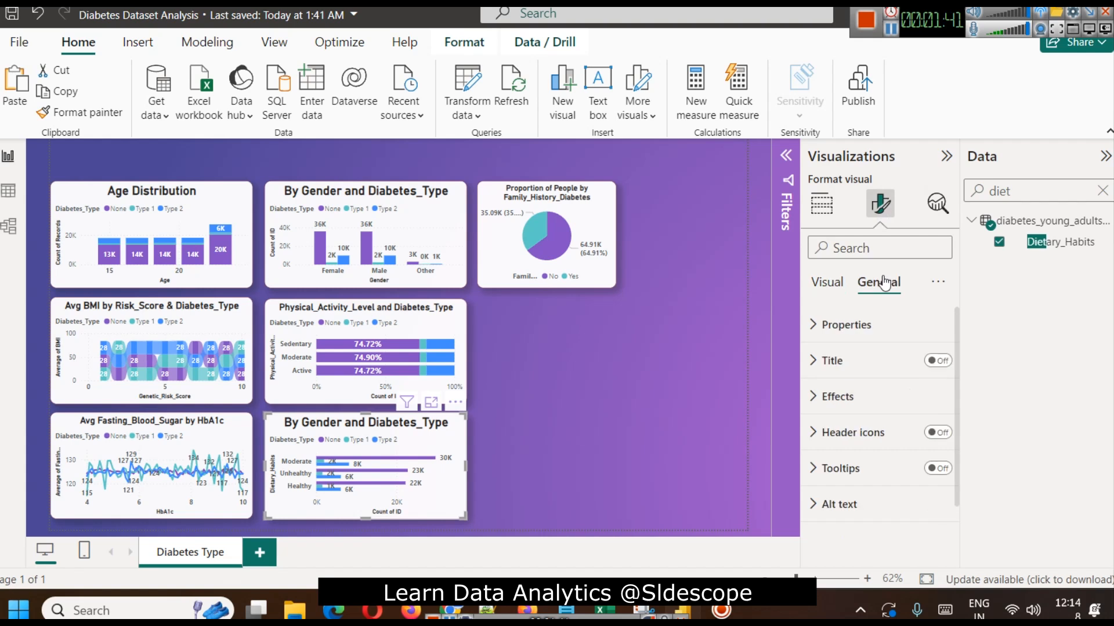
{"action": "left_click", "coordinate": [938, 361]}
{"action": "left_click", "coordinate": [853, 362]}
{"action": "scroll", "coordinate": [896, 415], "scroll_direction": "down", "scroll_amount": 1}
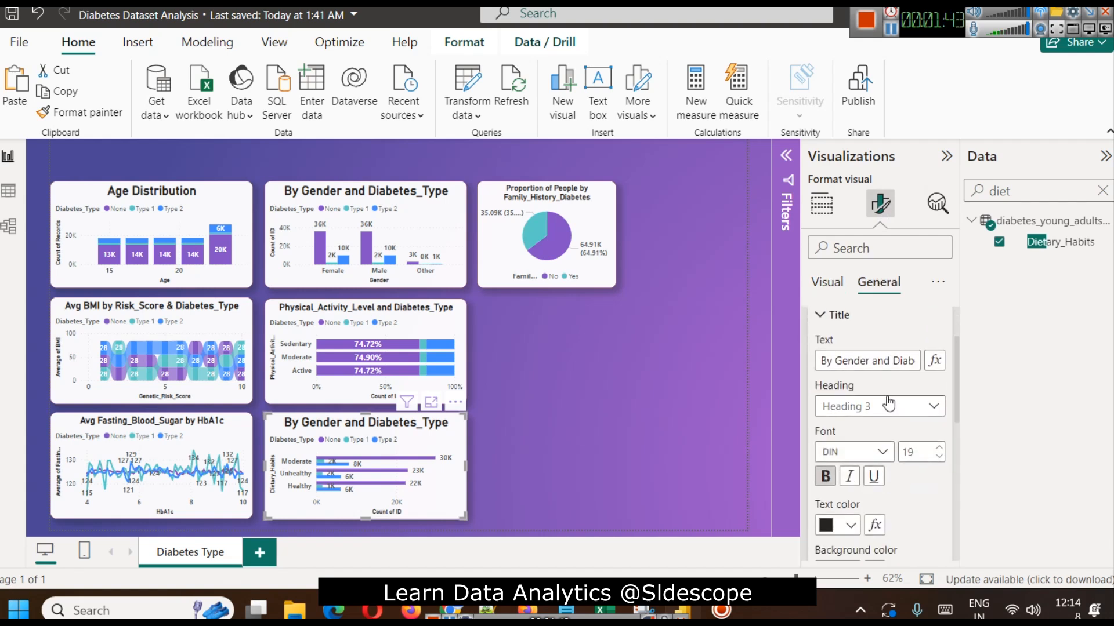
{"action": "double_click", "coordinate": [859, 355]}
{"action": "key", "text": "BackSpace"}
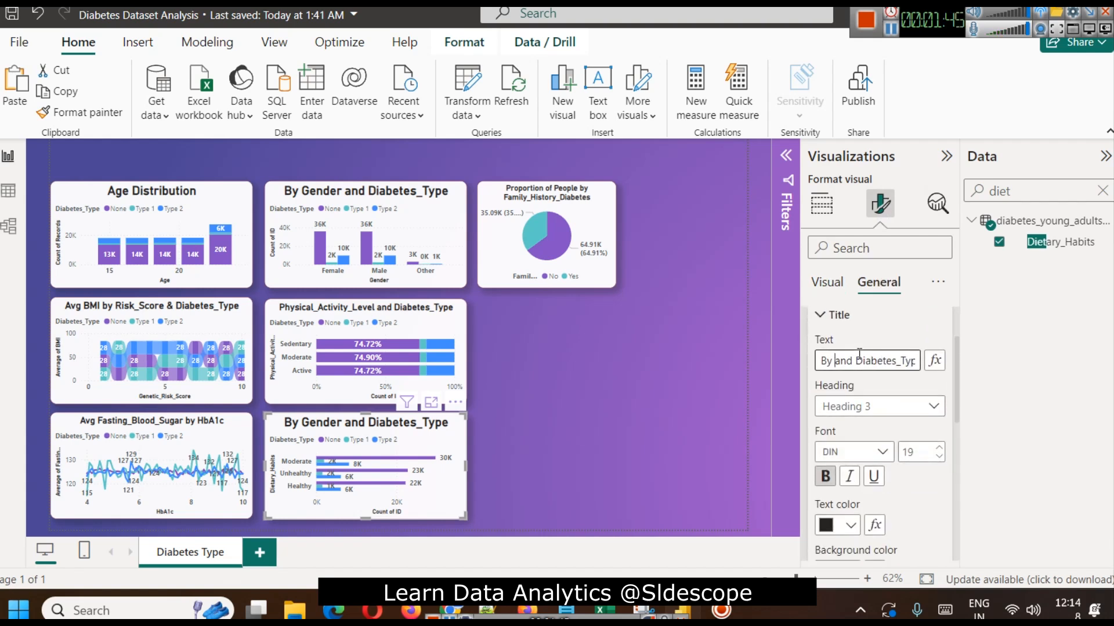
{"action": "key", "text": "Right"}
{"action": "key", "text": "Right"}
{"action": "key", "text": "Right"}
{"action": "key", "text": "Right"}
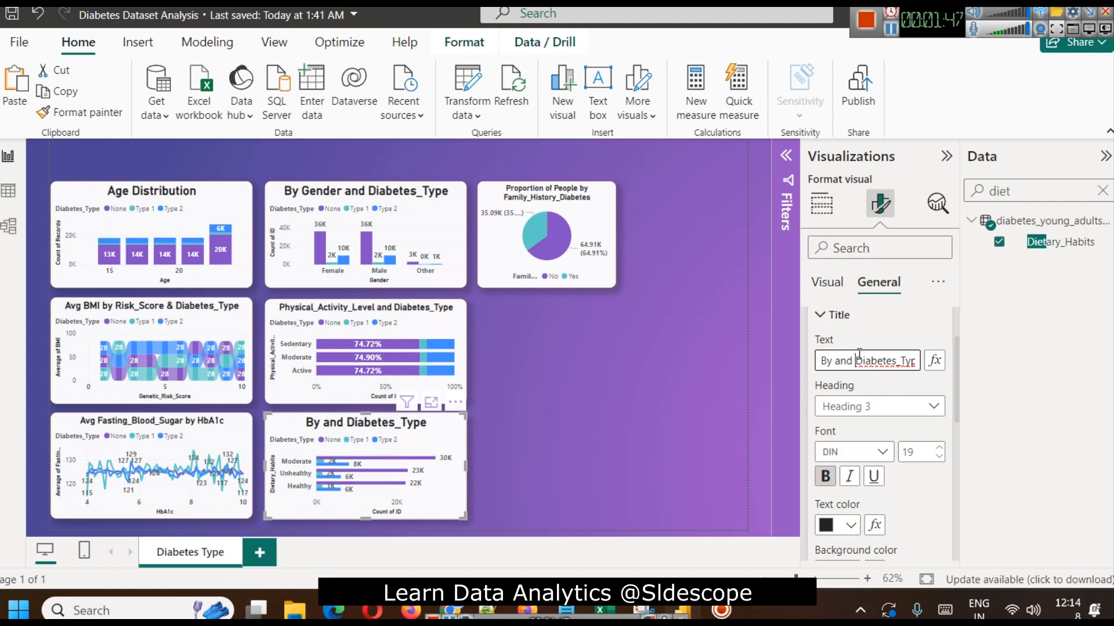
{"action": "key", "text": "BackSpace"}
{"action": "key", "text": "BackSpace"}
{"action": "key", "text": "BackSpace"}
{"action": "key", "text": "BackSpace"}
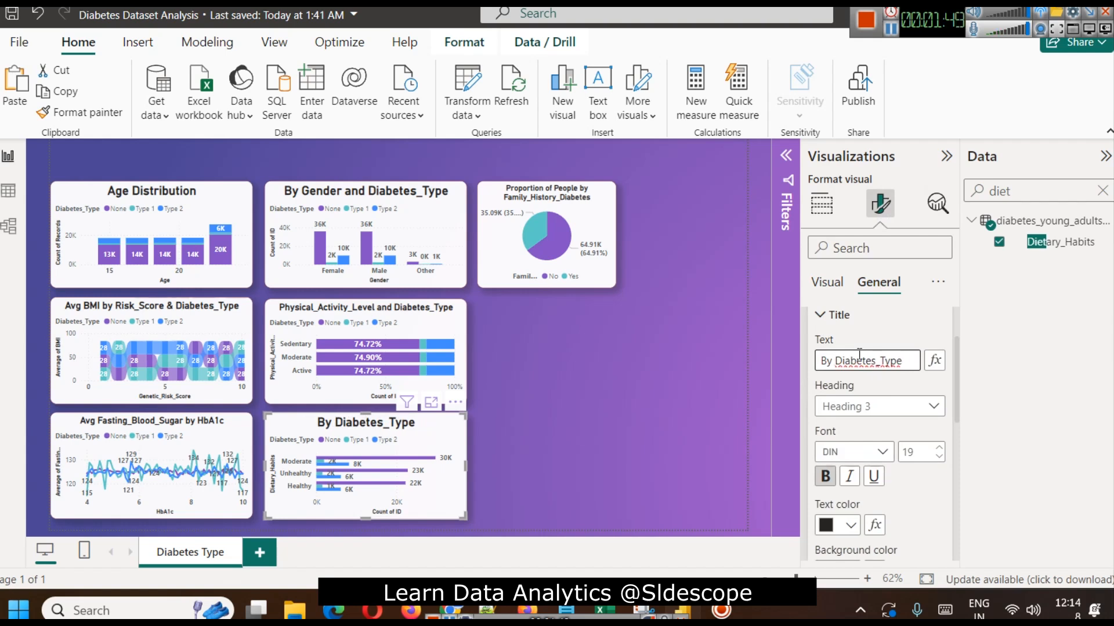
Replace the whole title of the dietary habits chart with "Diabetes Type by Dietary Habits".
{"action": "key", "text": "ctrl+a"}
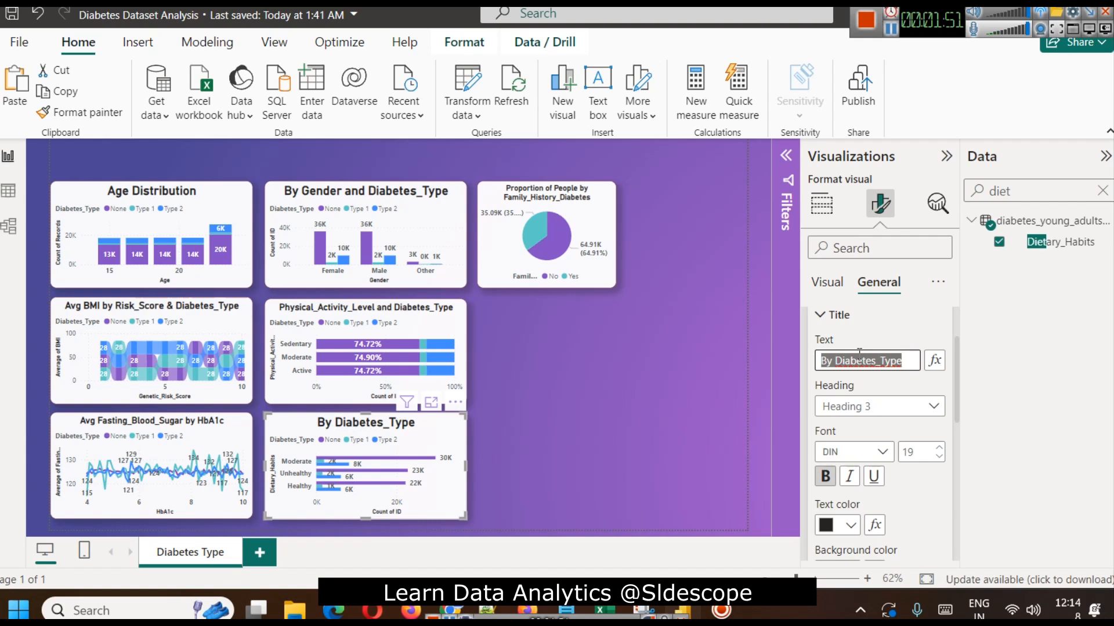
{"action": "key", "text": "BackSpace"}
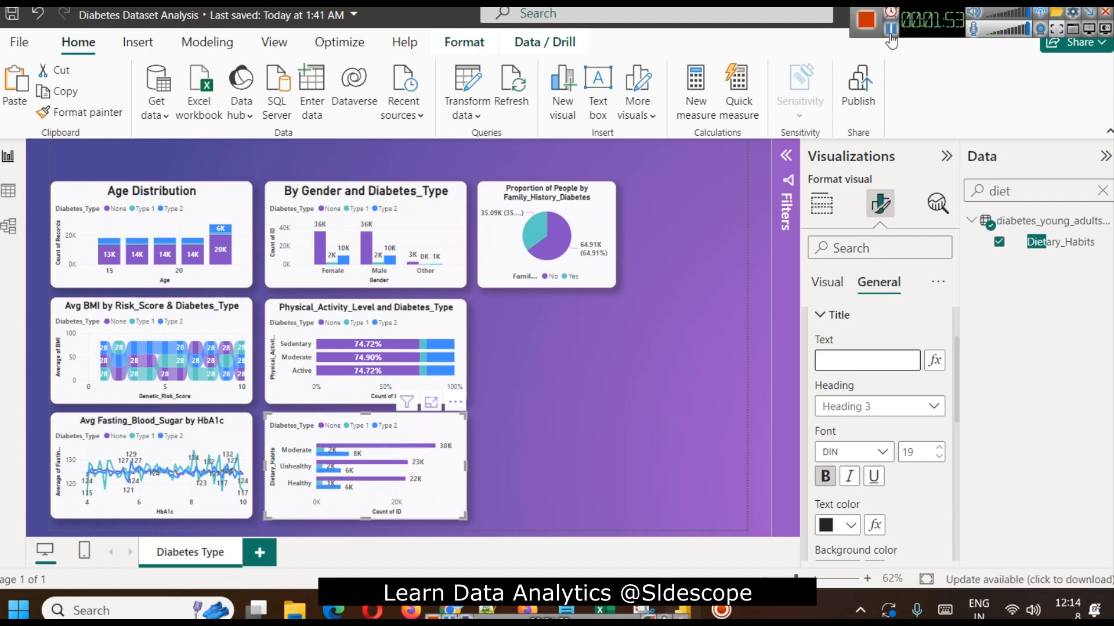
{"action": "type", "text": "Diabetes Type by Dietary Habits"}
{"action": "left_click", "coordinate": [542, 493]}
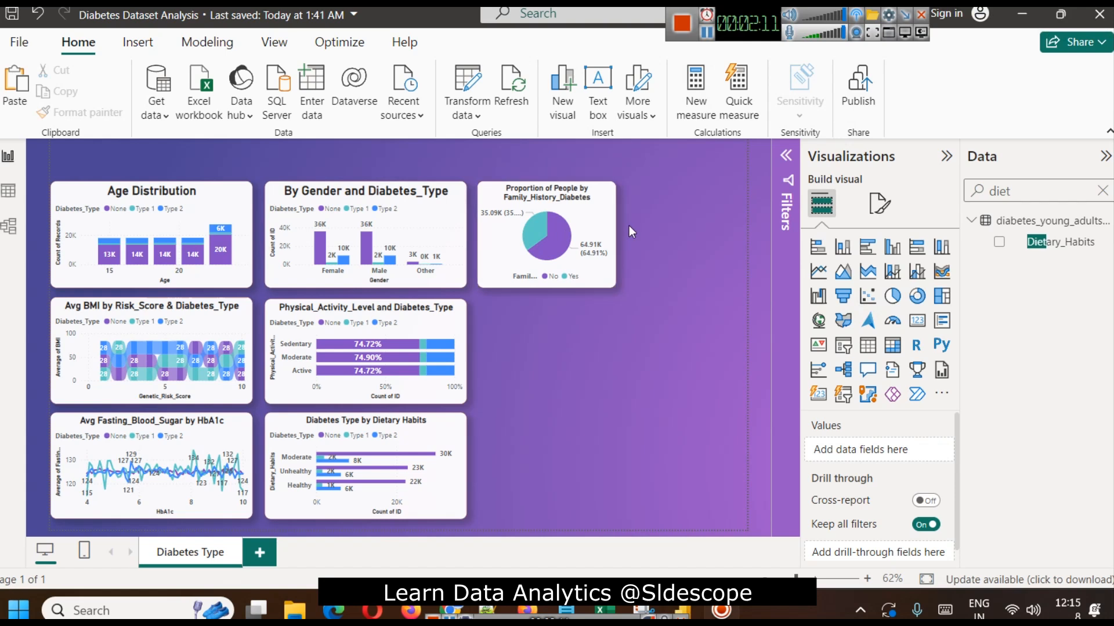
Insert a donut chart below the family history pie chart and search the data fields for "al".
{"action": "left_click", "coordinate": [917, 295]}
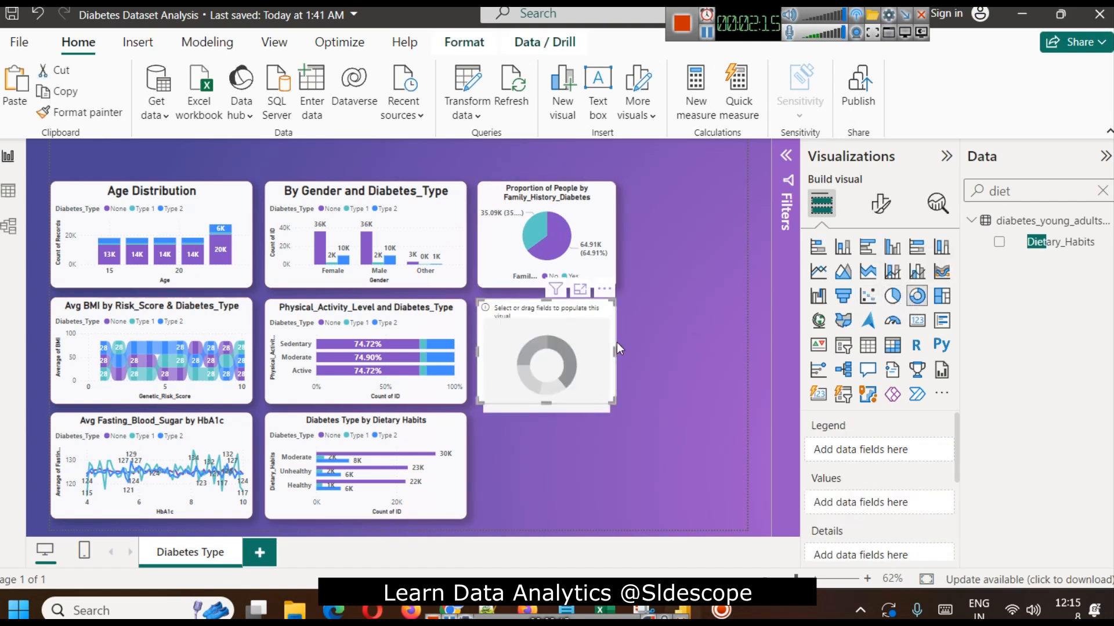
{"action": "left_click", "coordinate": [657, 308]}
{"action": "left_click", "coordinate": [591, 342]}
{"action": "double_click", "coordinate": [1050, 180]}
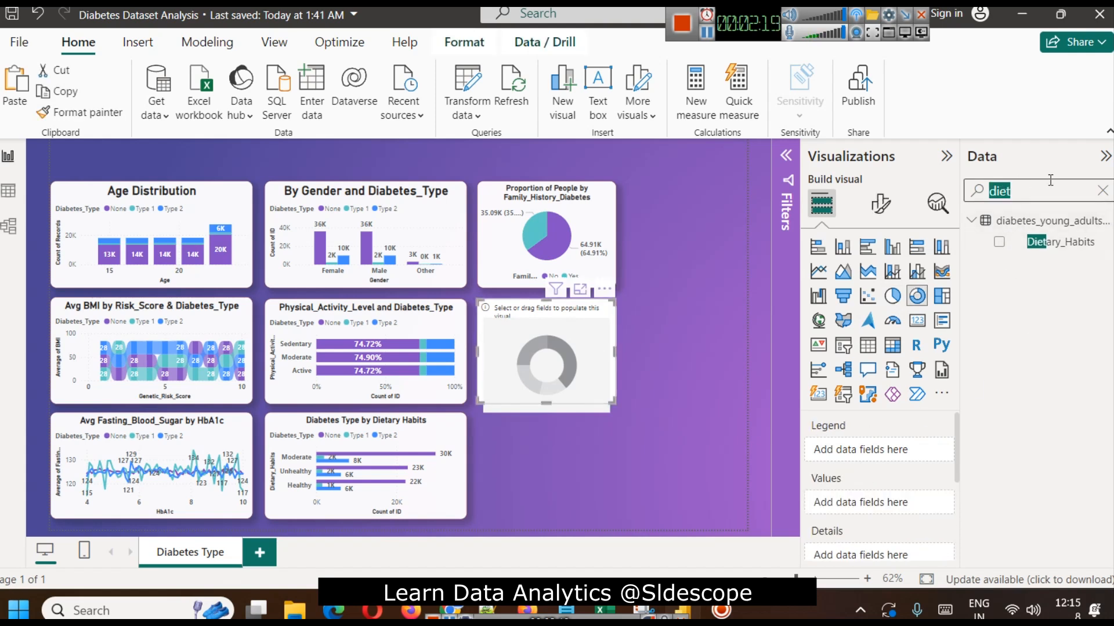
{"action": "key", "text": "BackSpace"}
{"action": "type", "text": "l"}
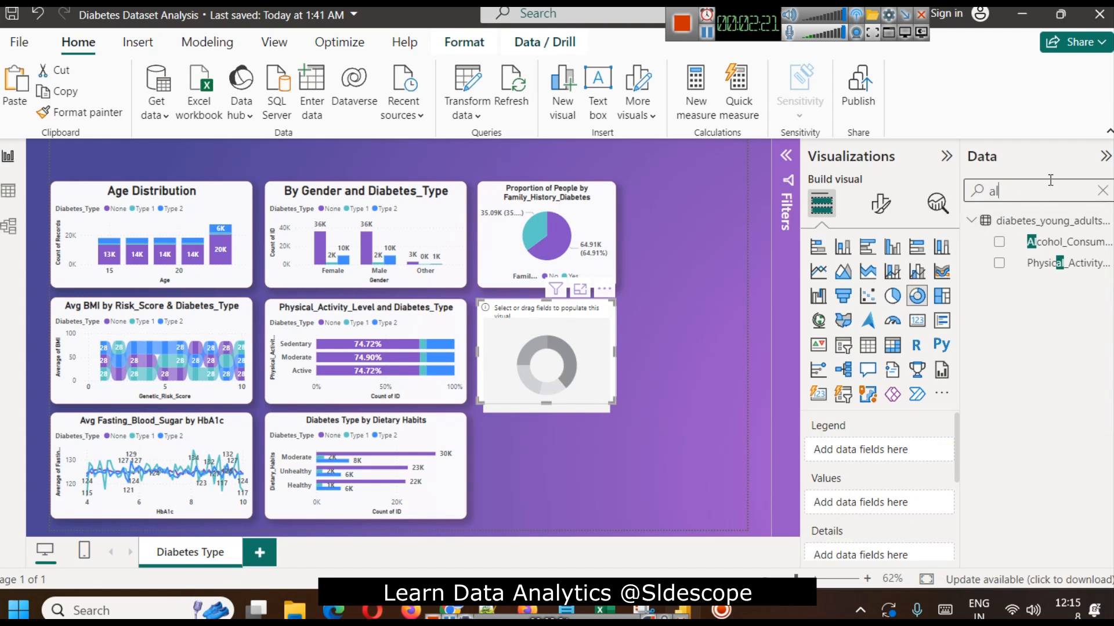
{"action": "left_click_drag", "start_coordinate": [1061, 241], "coordinate": [900, 451]}
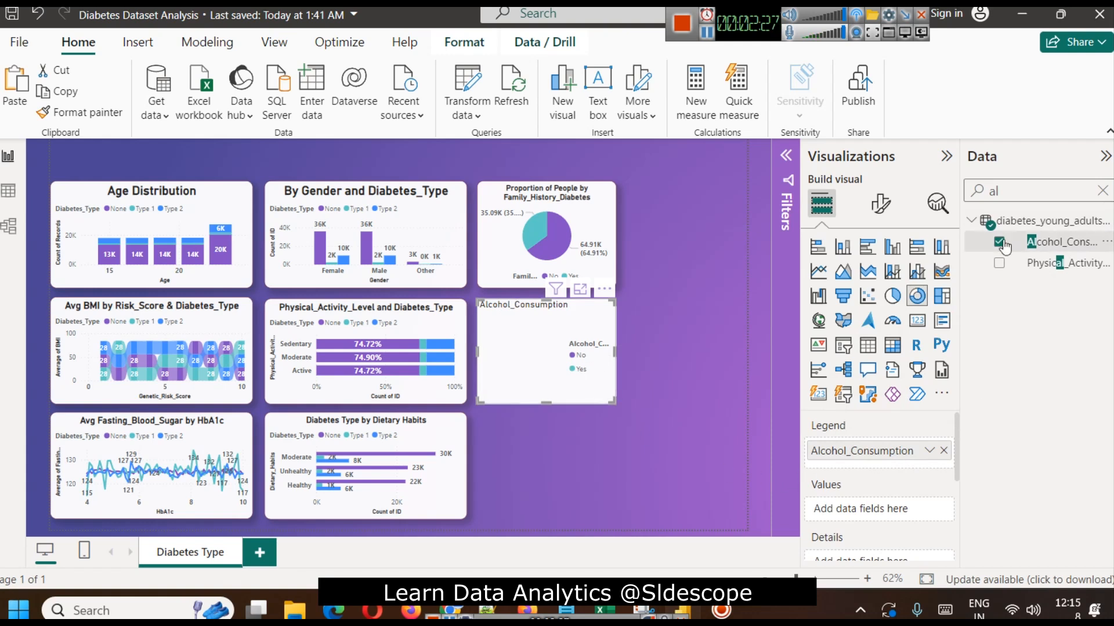
{"action": "left_click", "coordinate": [999, 242]}
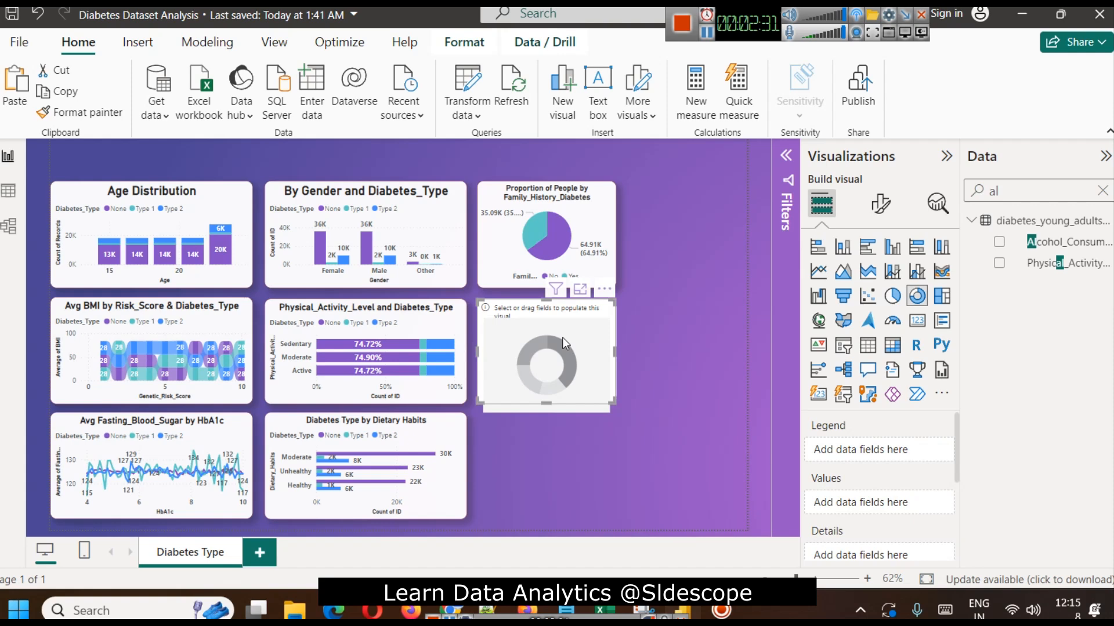
{"action": "key", "text": "Delete"}
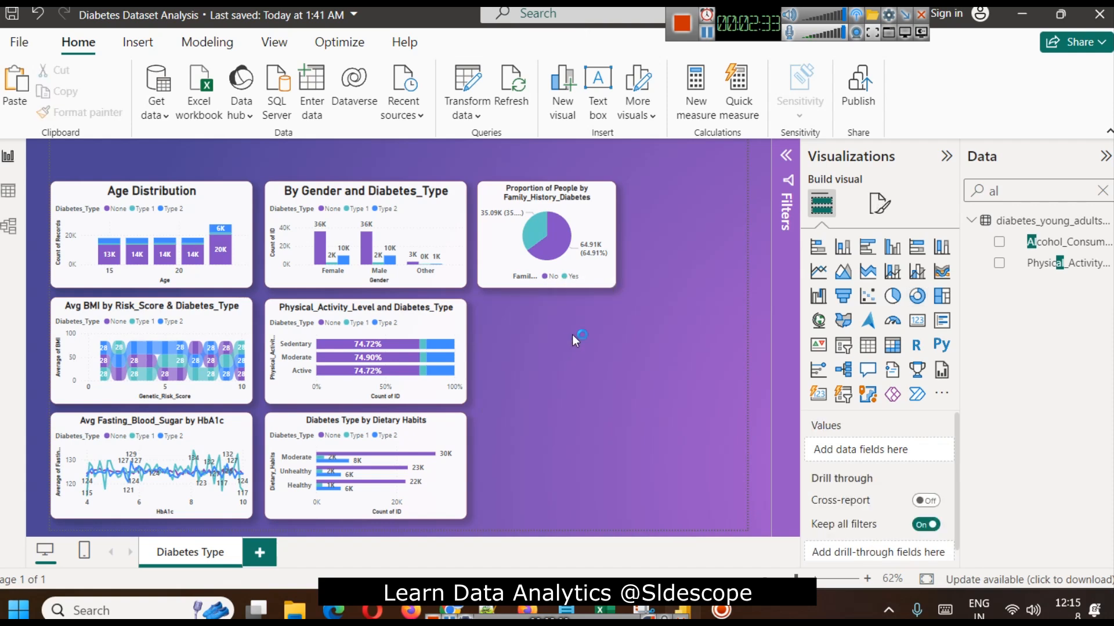
{"action": "key", "text": "ctrl+z"}
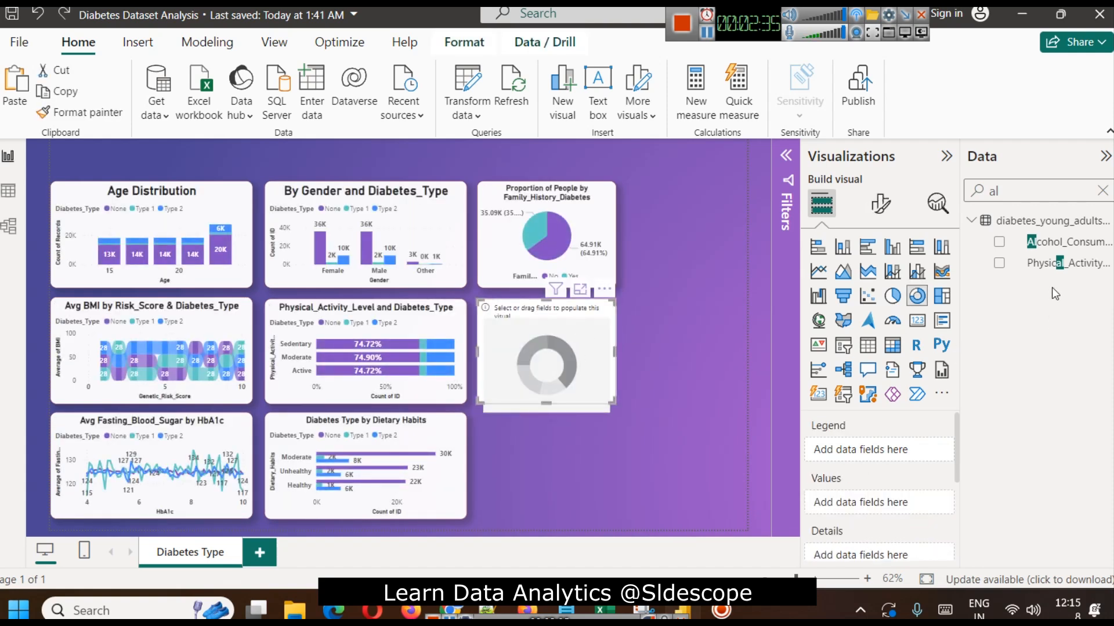
Set Alcohol_Consumption as the donut chart's legend and clear the data field search.
{"action": "left_click_drag", "start_coordinate": [1055, 242], "coordinate": [886, 450]}
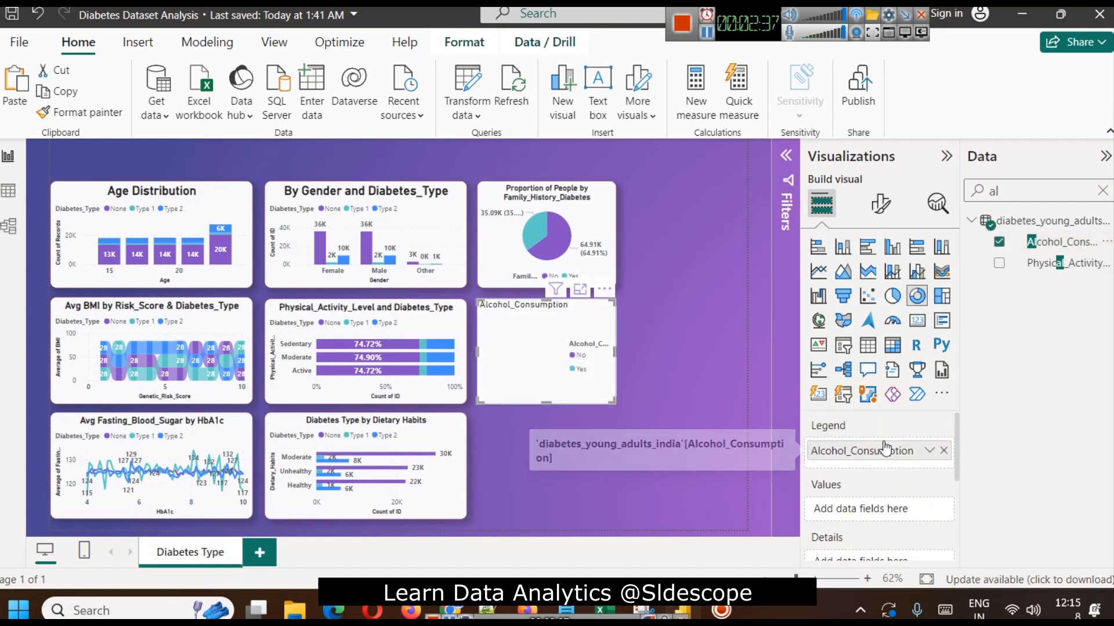
{"action": "left_click", "coordinate": [1102, 190]}
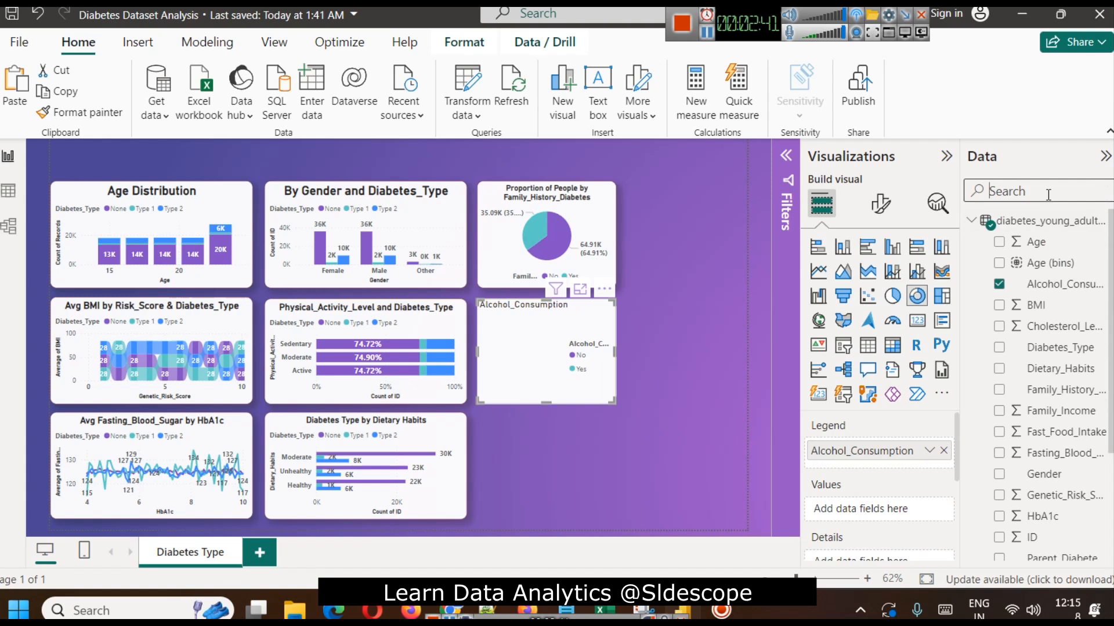
Search the data fields for "id" and add ID to the donut chart's values as a count.
{"action": "type", "text": "co"}
{"action": "double_click", "coordinate": [1048, 195]}
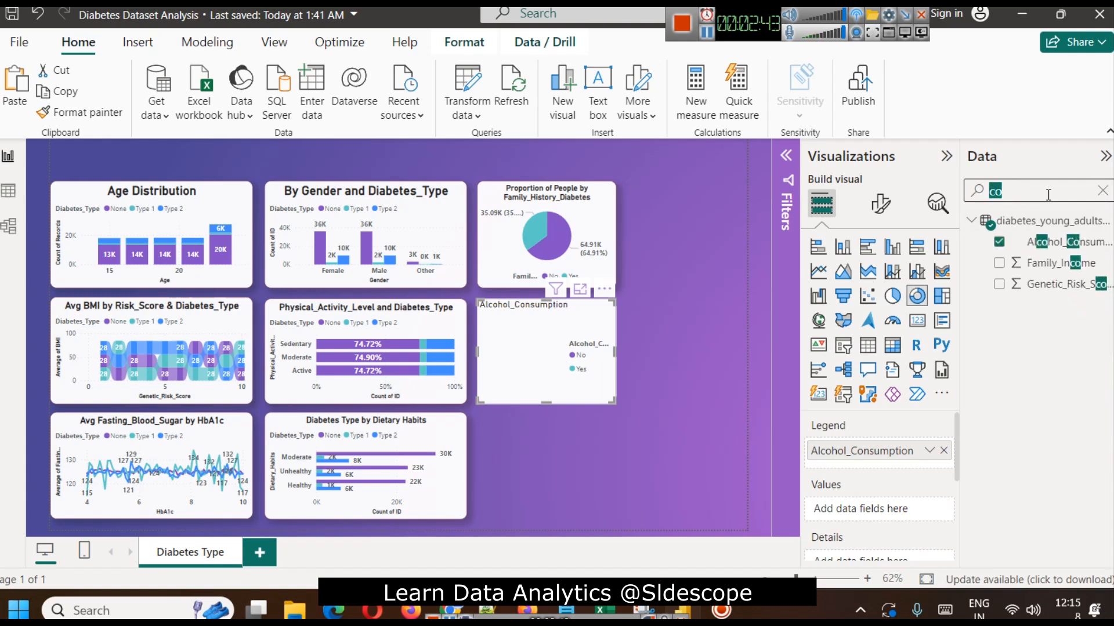
{"action": "key", "text": "BackSpace"}
{"action": "type", "text": "id"}
{"action": "left_click_drag", "start_coordinate": [1032, 241], "coordinate": [884, 505]}
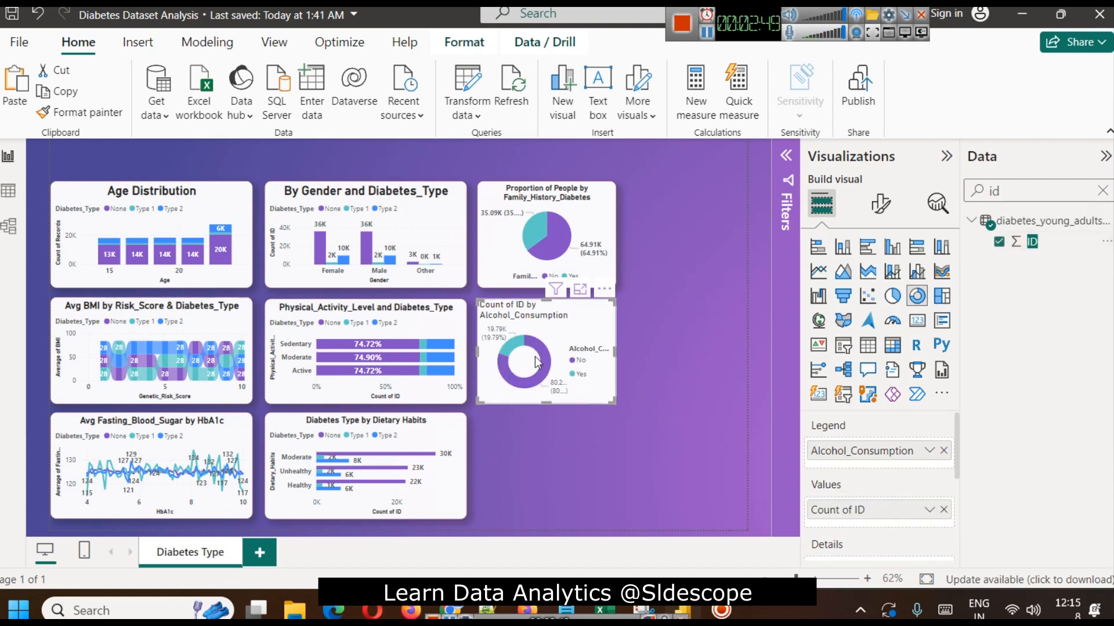
{"action": "mouse_move", "coordinate": [513, 342]}
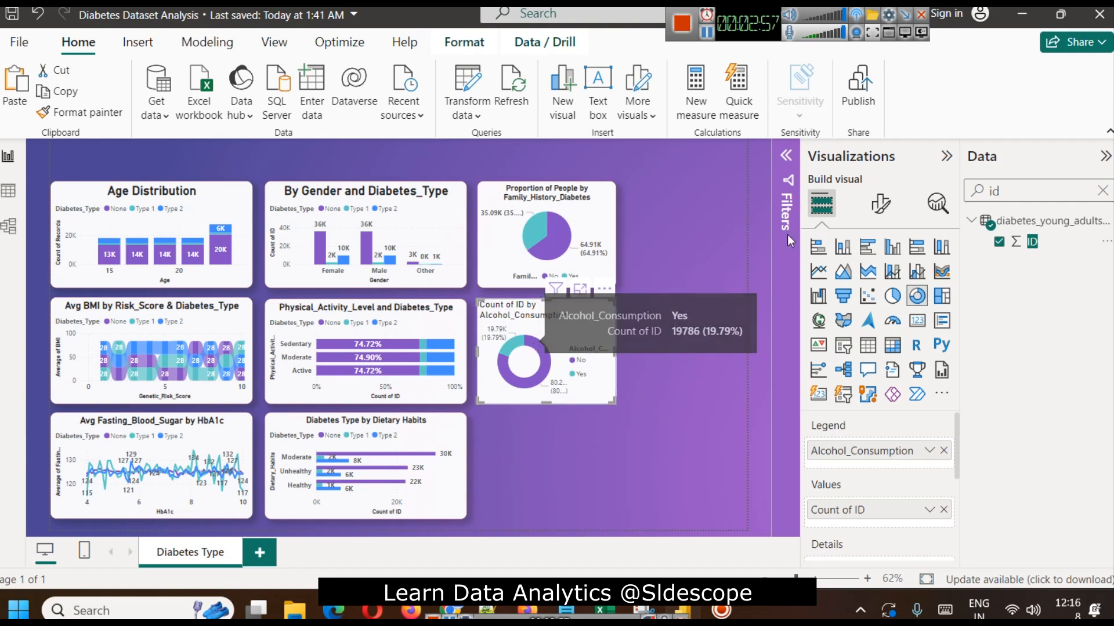
Search the data fields for "di".
{"action": "left_click", "coordinate": [1037, 193]}
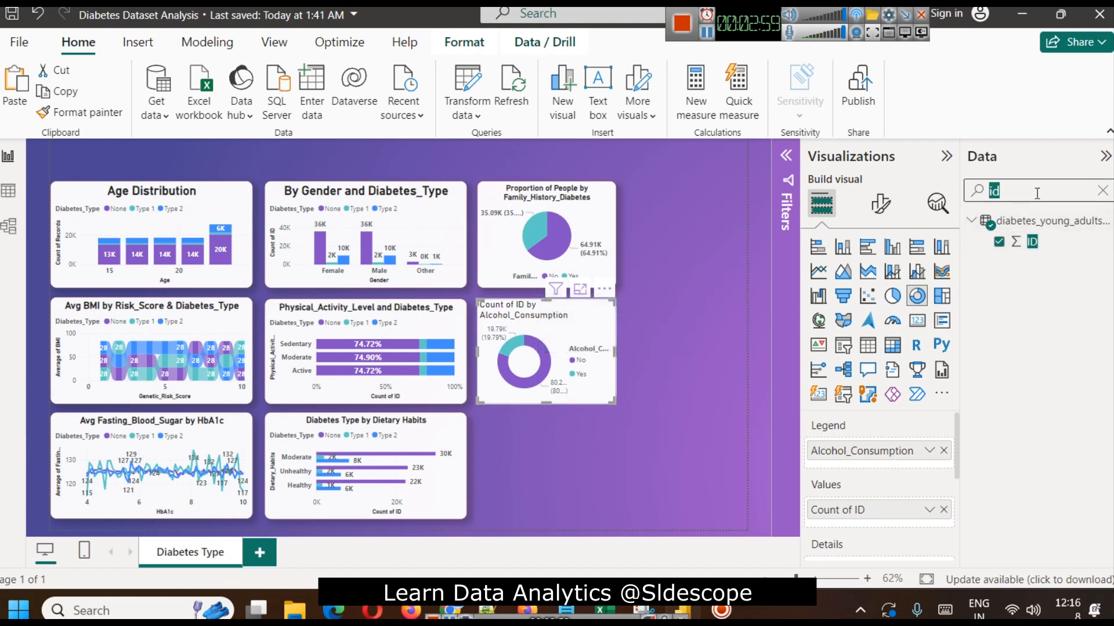
{"action": "type", "text": "di"}
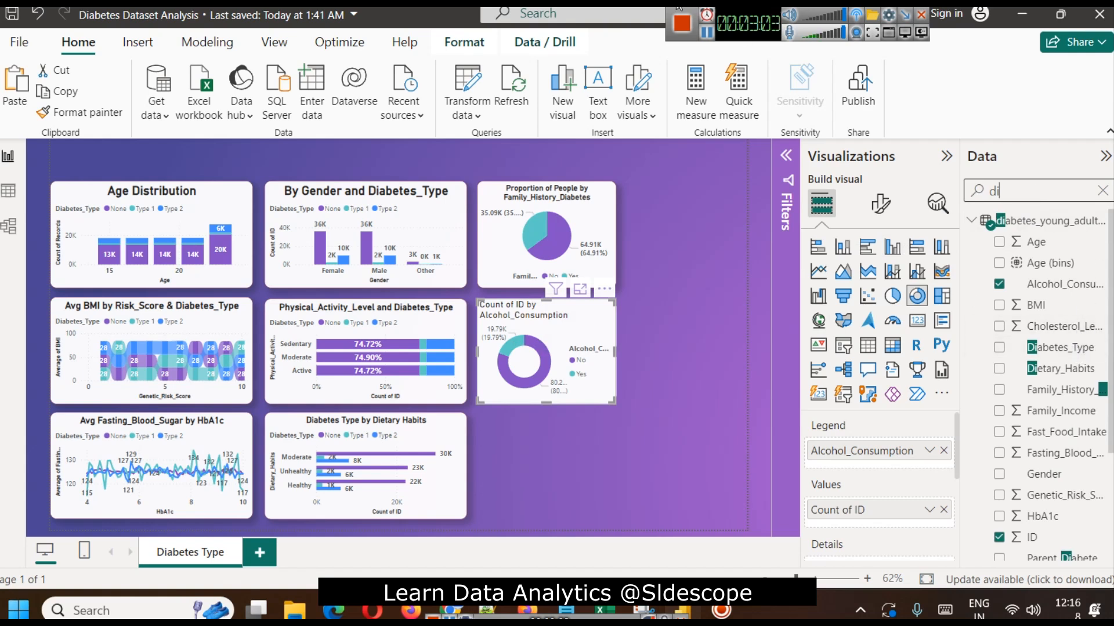
{"action": "left_click", "coordinate": [706, 33]}
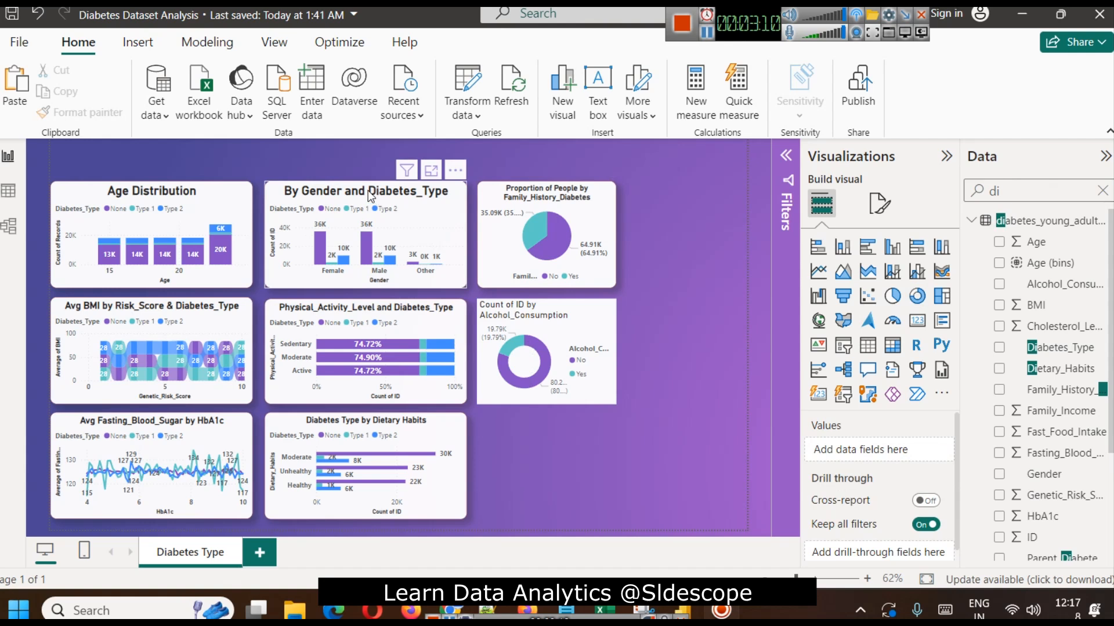
Copy the family history pie chart's formatting onto the alcohol consumption donut chart with the Format painter.
{"action": "left_click", "coordinate": [583, 318]}
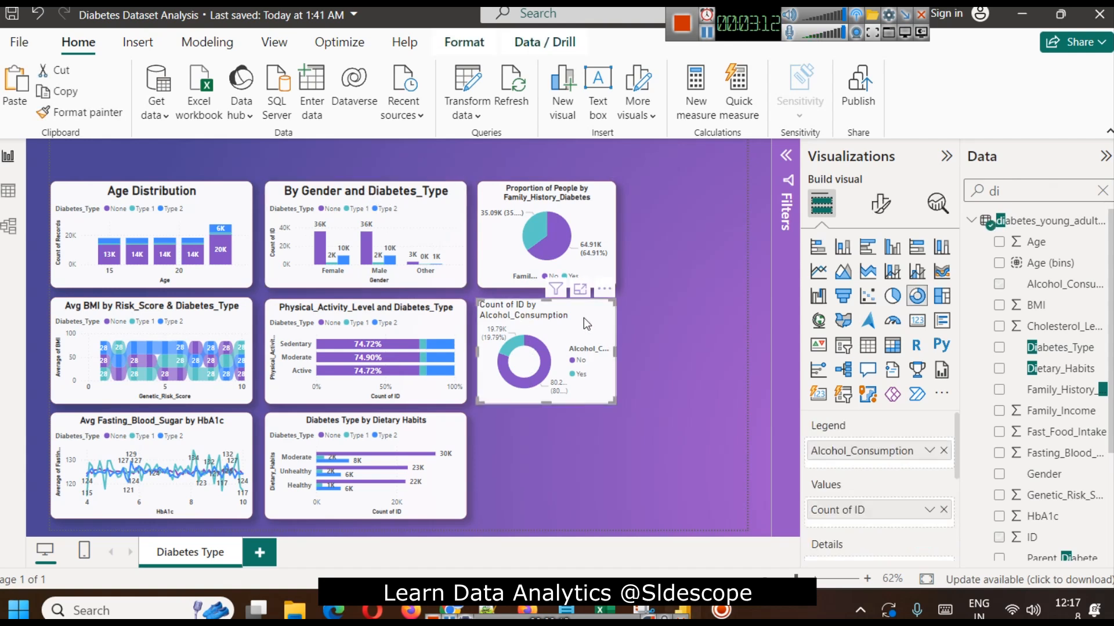
{"action": "left_click", "coordinate": [596, 216]}
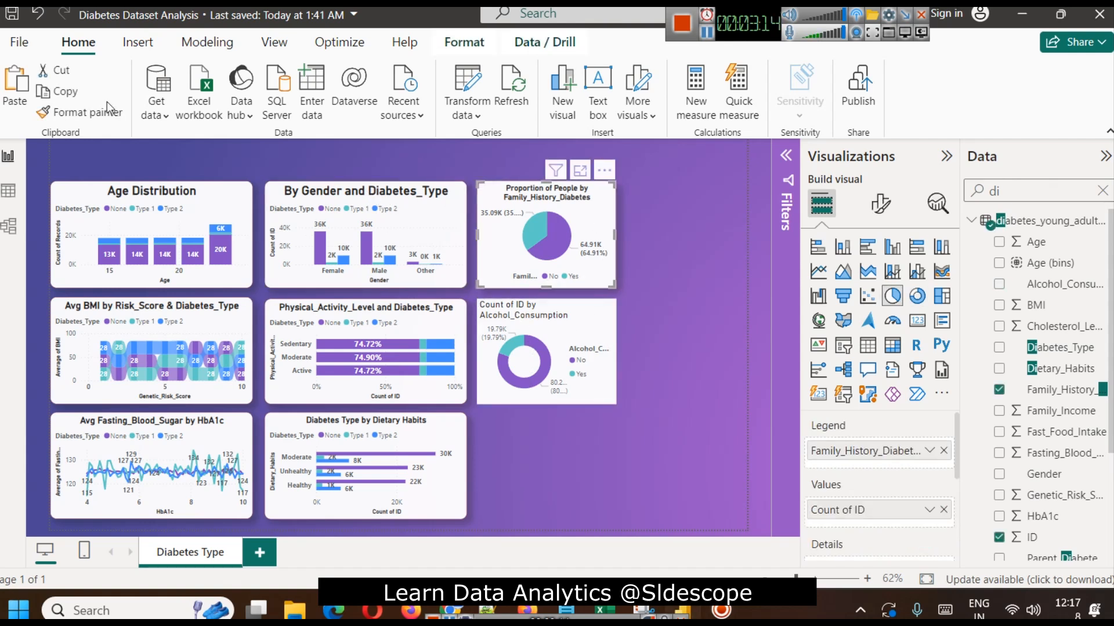
{"action": "left_click", "coordinate": [79, 111]}
{"action": "left_click", "coordinate": [550, 306]}
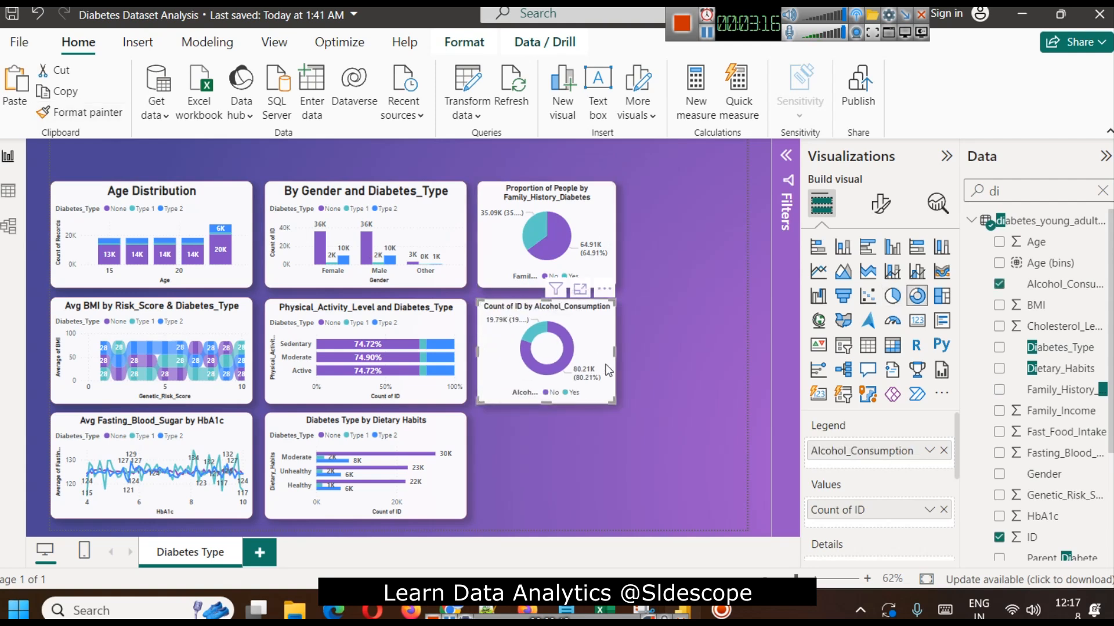
Change the donut chart's title to "Count of Individuals by Alcohol_Consumption".
{"action": "left_click", "coordinate": [880, 204]}
{"action": "left_click", "coordinate": [878, 282]}
{"action": "left_click", "coordinate": [840, 361]}
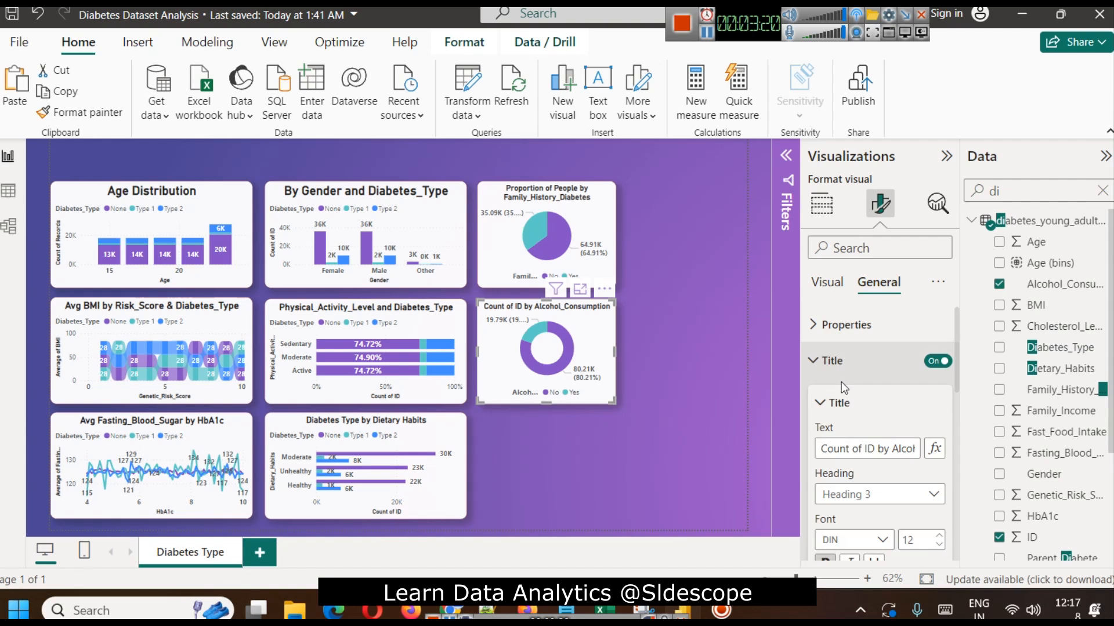
{"action": "left_click_drag", "start_coordinate": [882, 451], "coordinate": [858, 448]}
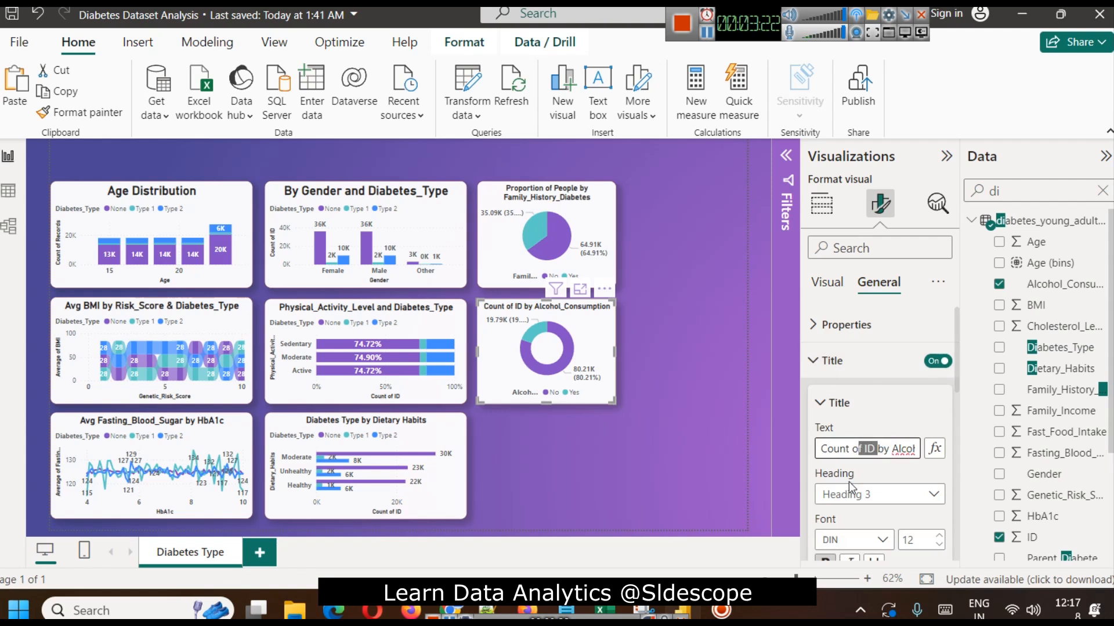
{"action": "key", "text": "BackSpace"}
{"action": "key", "text": "BackSpace"}
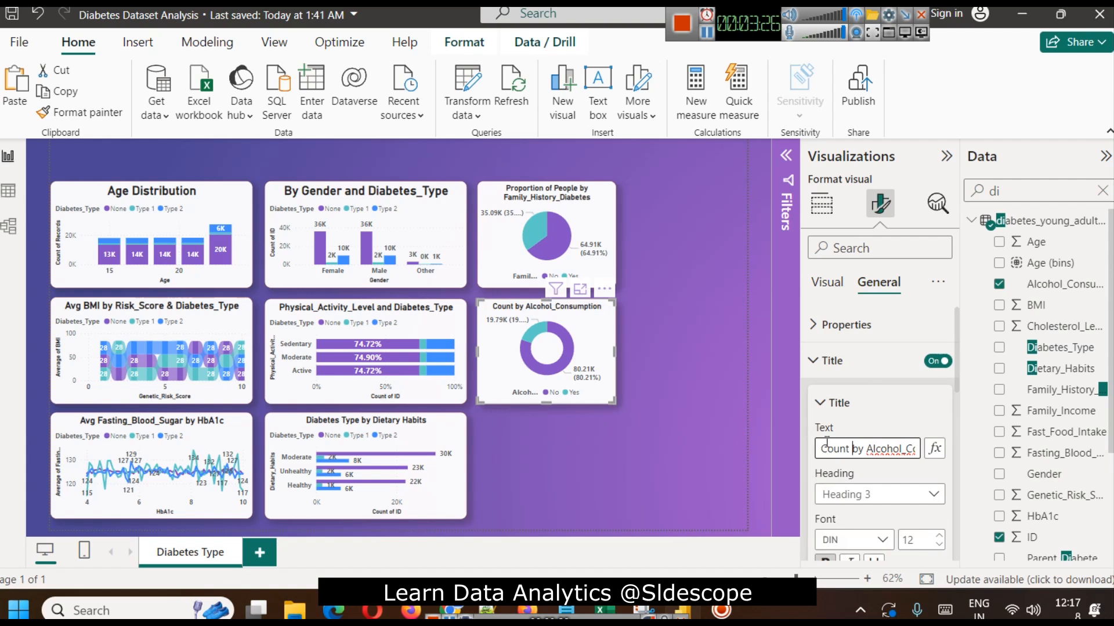
{"action": "type", "text": "of Indiv"}
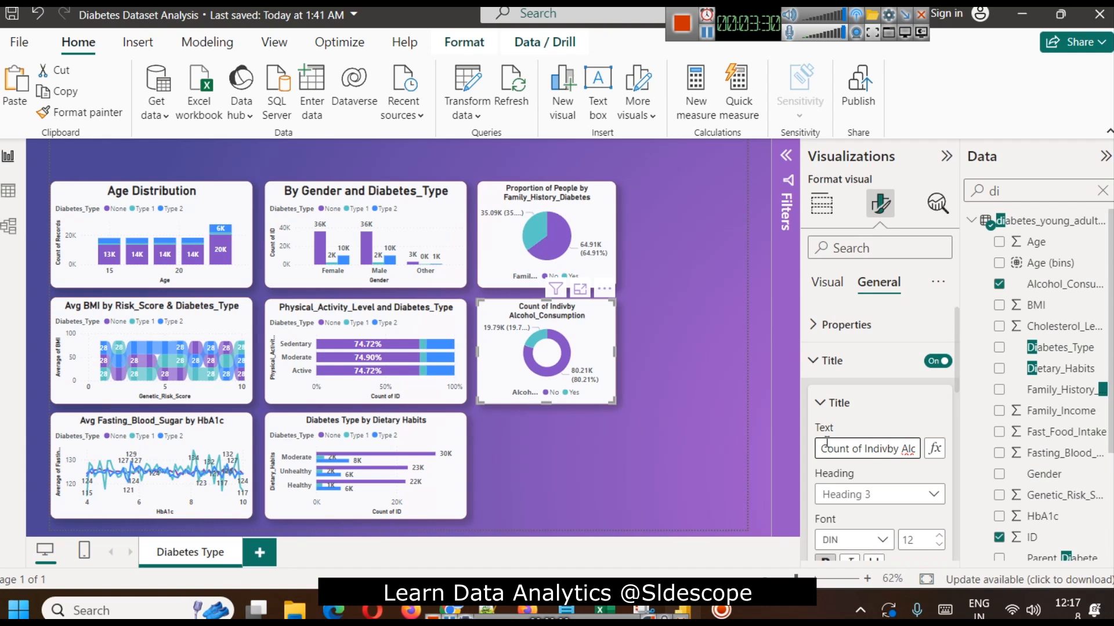
{"action": "type", "text": "iduals"}
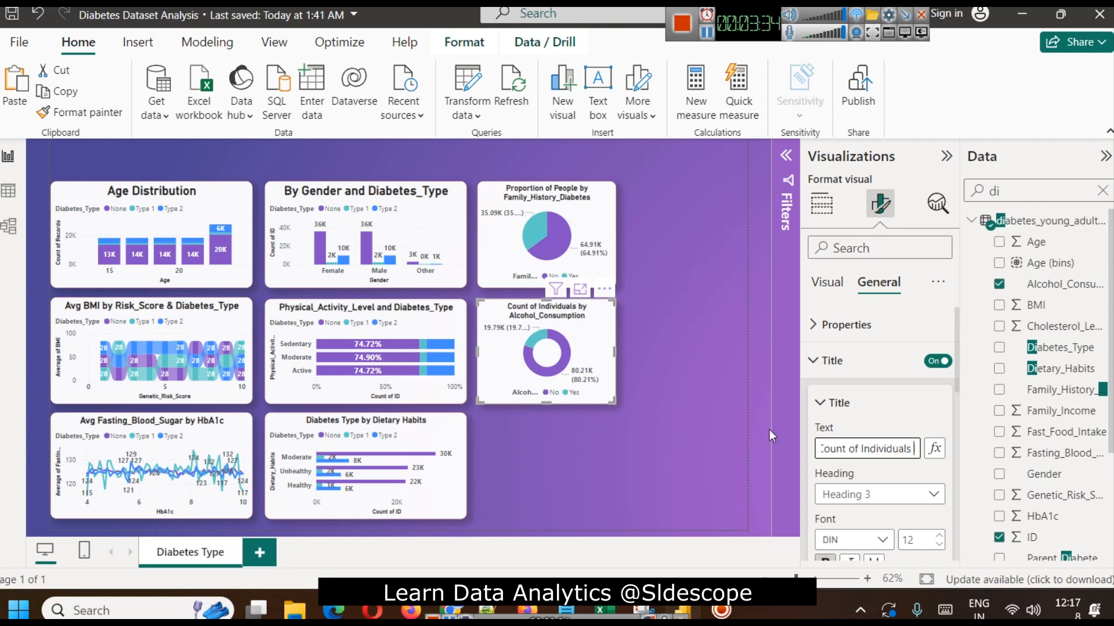
{"action": "left_click", "coordinate": [740, 438]}
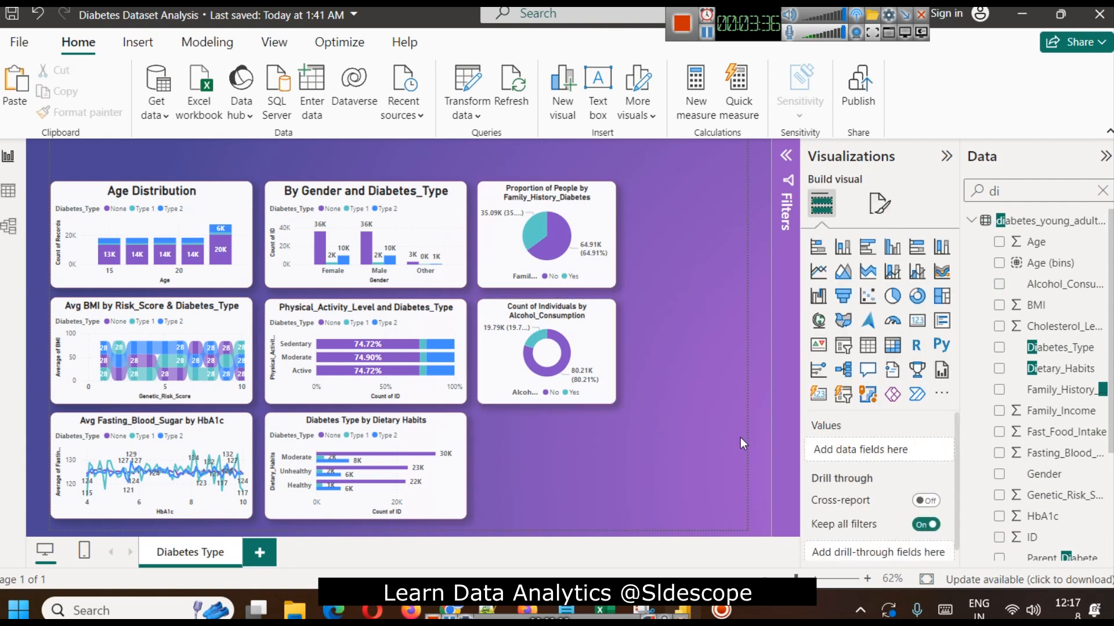
Insert a slicer beside the family history pie chart, narrowed to fit the gap and shortened to a thin strip.
{"action": "left_click_drag", "start_coordinate": [716, 30], "coordinate": [731, 103]}
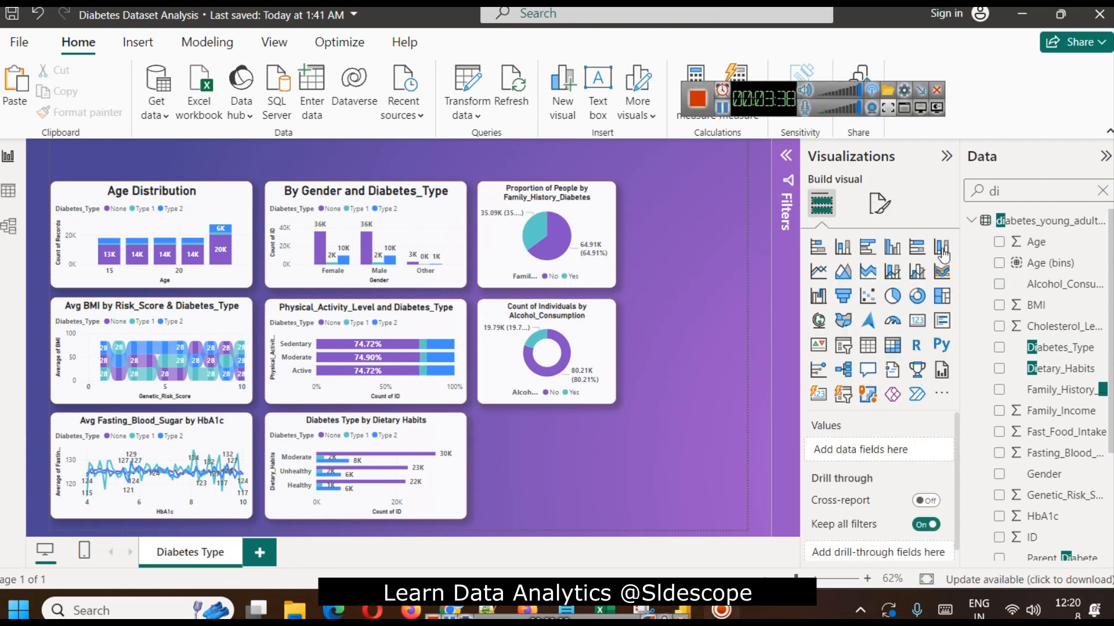
{"action": "left_click", "coordinate": [843, 345]}
{"action": "left_click_drag", "start_coordinate": [570, 447], "coordinate": [720, 242]}
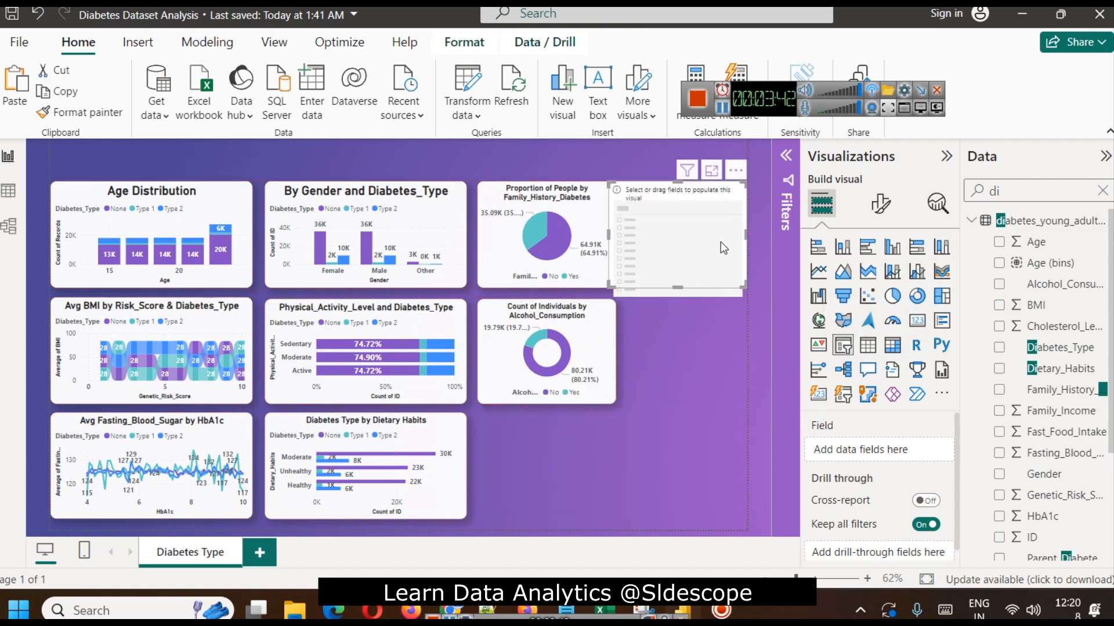
{"action": "left_click_drag", "start_coordinate": [607, 240], "coordinate": [626, 235]}
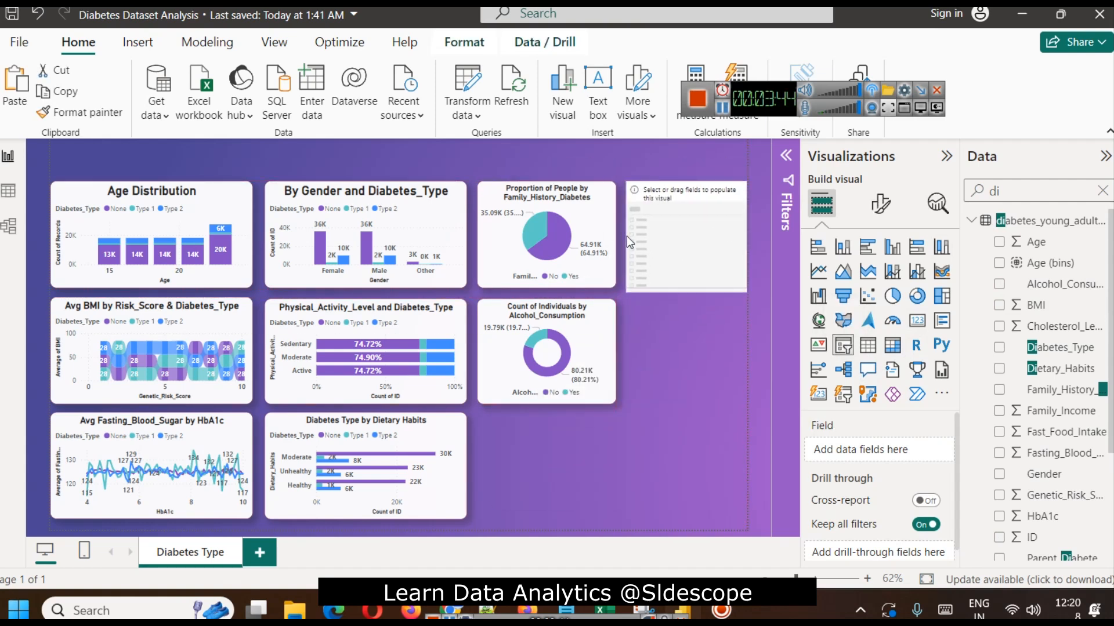
{"action": "left_click_drag", "start_coordinate": [685, 286], "coordinate": [686, 216]}
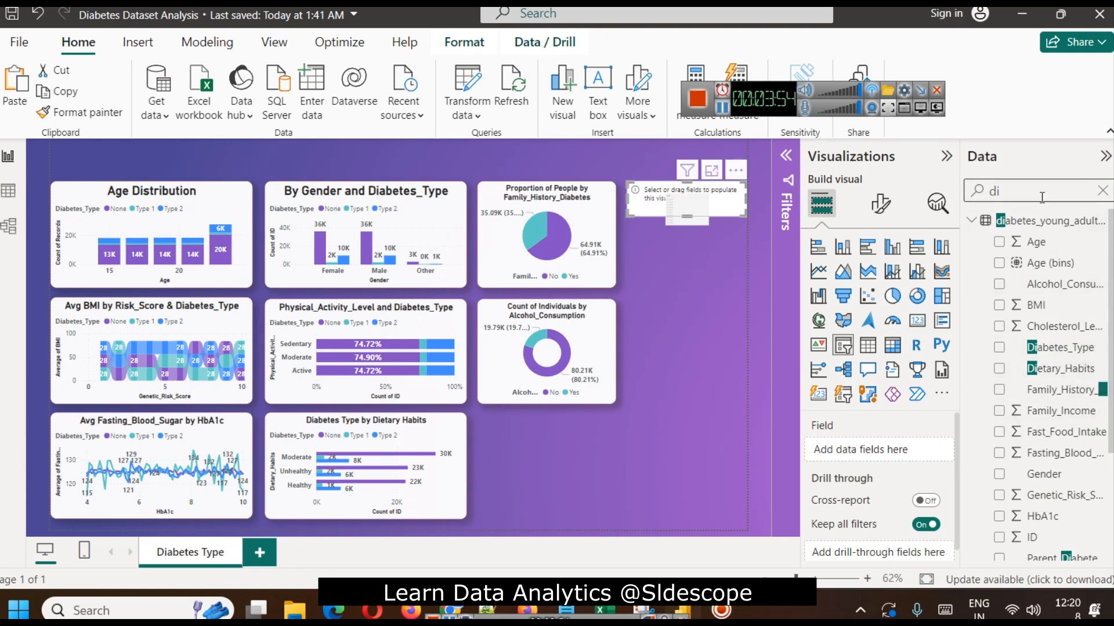
Set Diabetes_Type as the slicer's field and change the slicer style to Dropdown.
{"action": "type", "text": "type"}
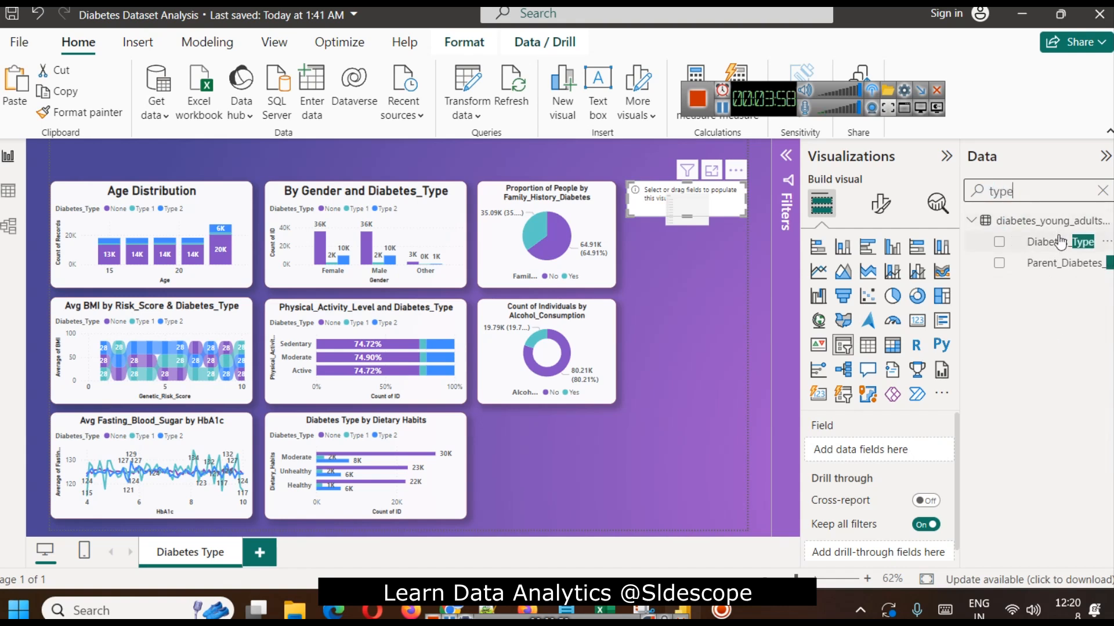
{"action": "left_click_drag", "start_coordinate": [1061, 242], "coordinate": [864, 451]}
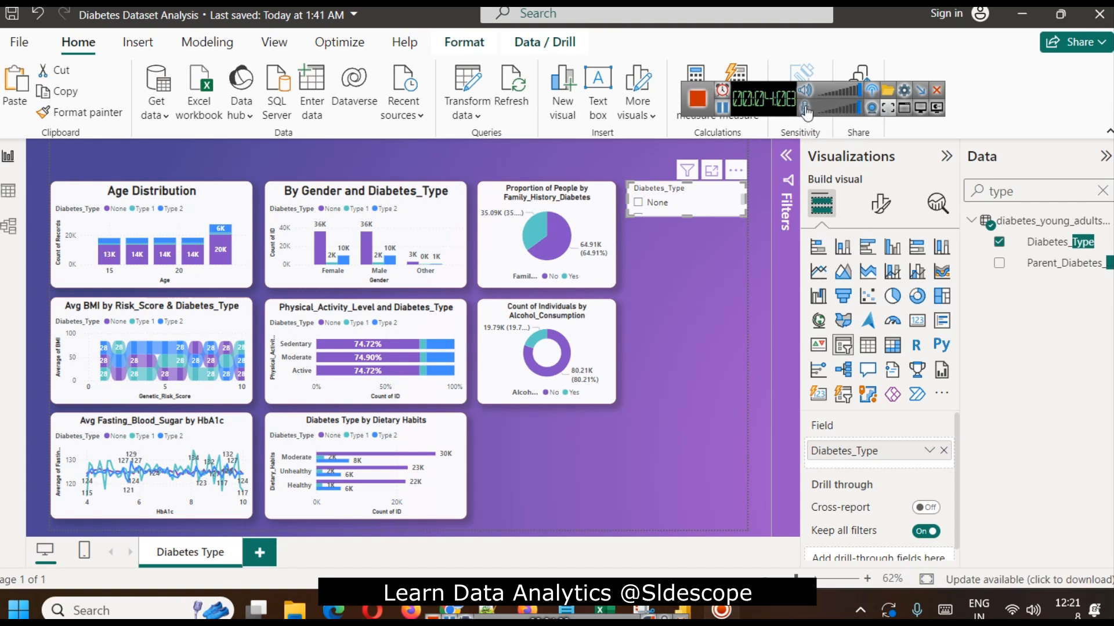
{"action": "left_click", "coordinate": [880, 203]}
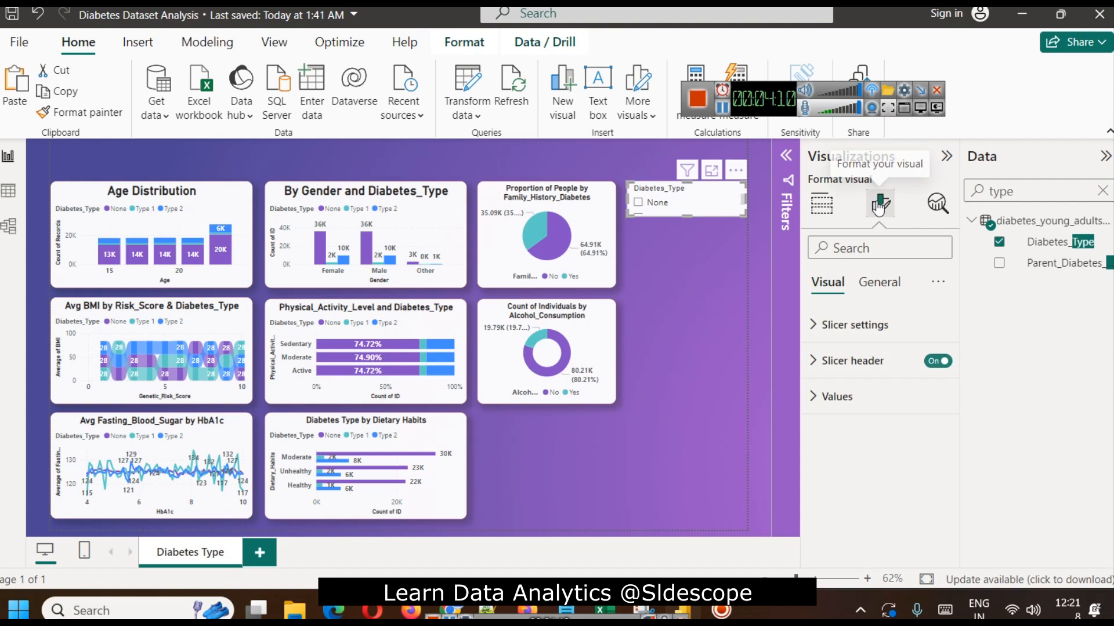
{"action": "left_click", "coordinate": [869, 320]}
{"action": "left_click", "coordinate": [858, 409]}
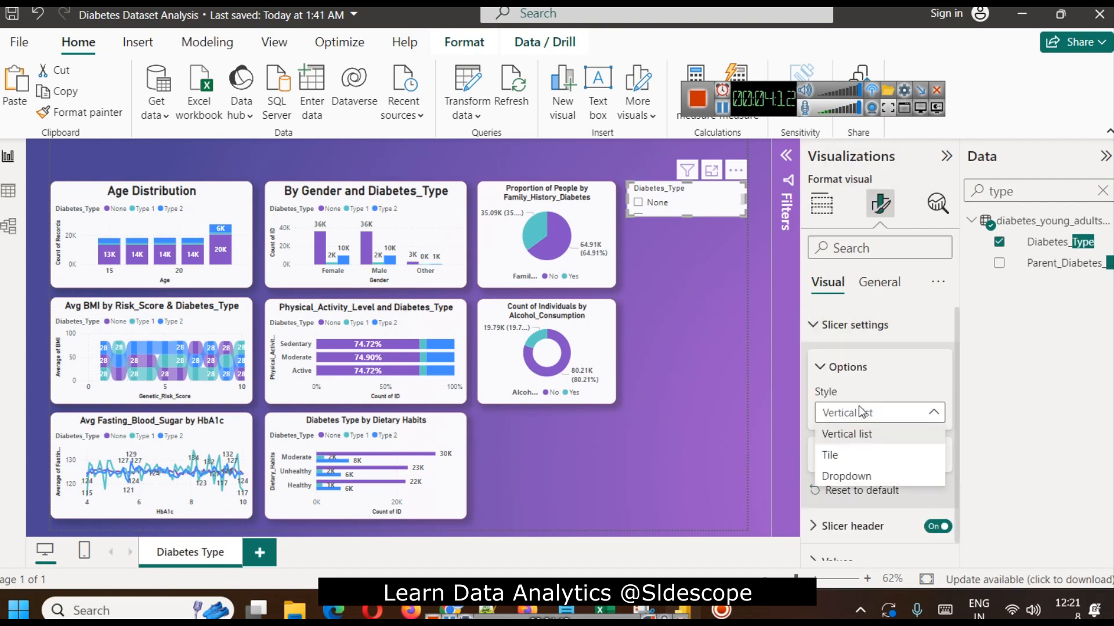
{"action": "left_click", "coordinate": [867, 467]}
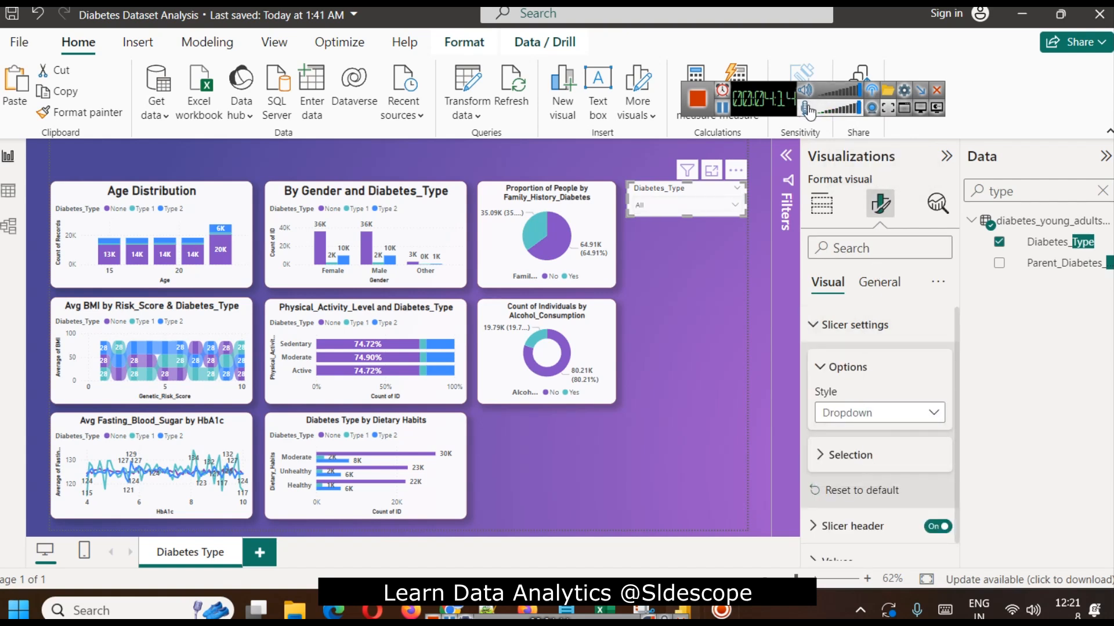
{"action": "left_click", "coordinate": [716, 207]}
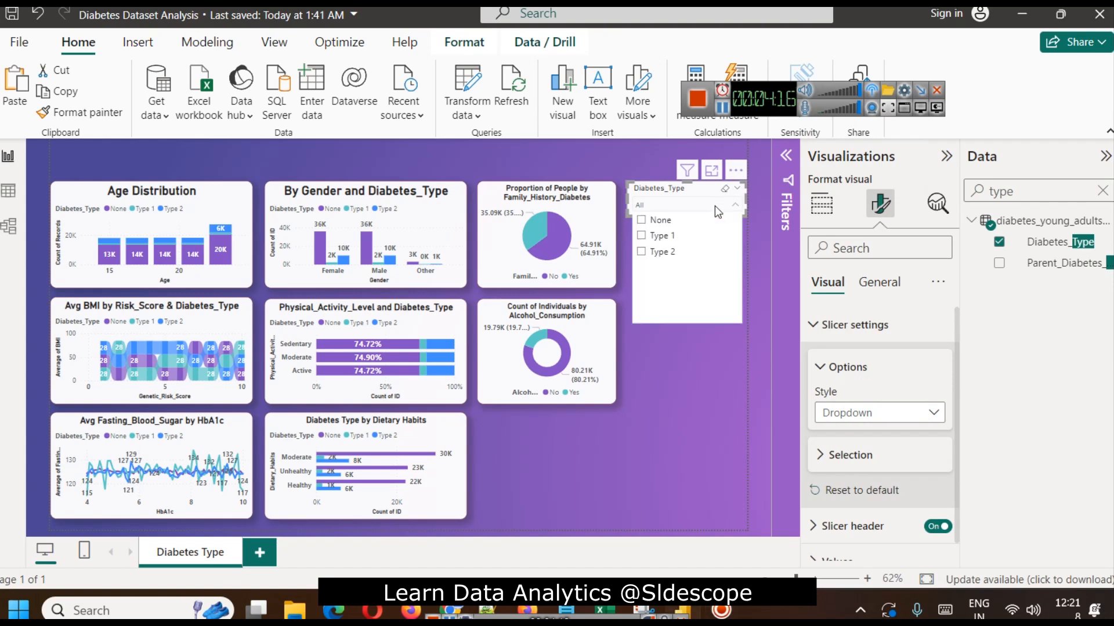
{"action": "left_click", "coordinate": [714, 206]}
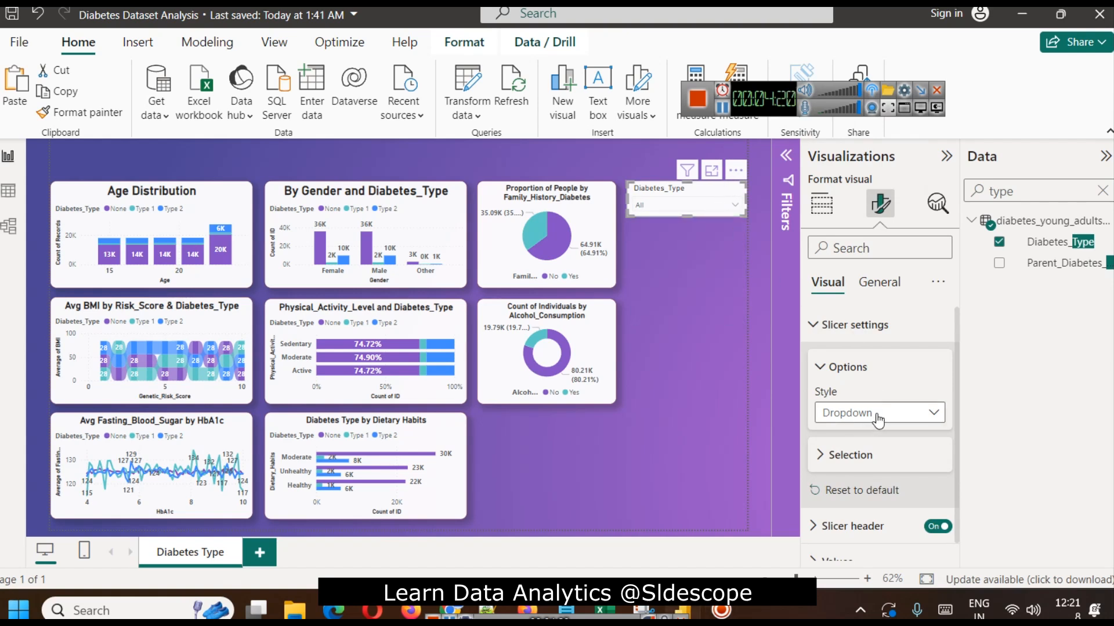
Make the Diabetes_Type slicer's values bold.
{"action": "scroll", "coordinate": [862, 406], "scroll_direction": "down", "scroll_amount": 1}
{"action": "left_click", "coordinate": [838, 542]}
{"action": "scroll", "coordinate": [909, 469], "scroll_direction": "down", "scroll_amount": 3}
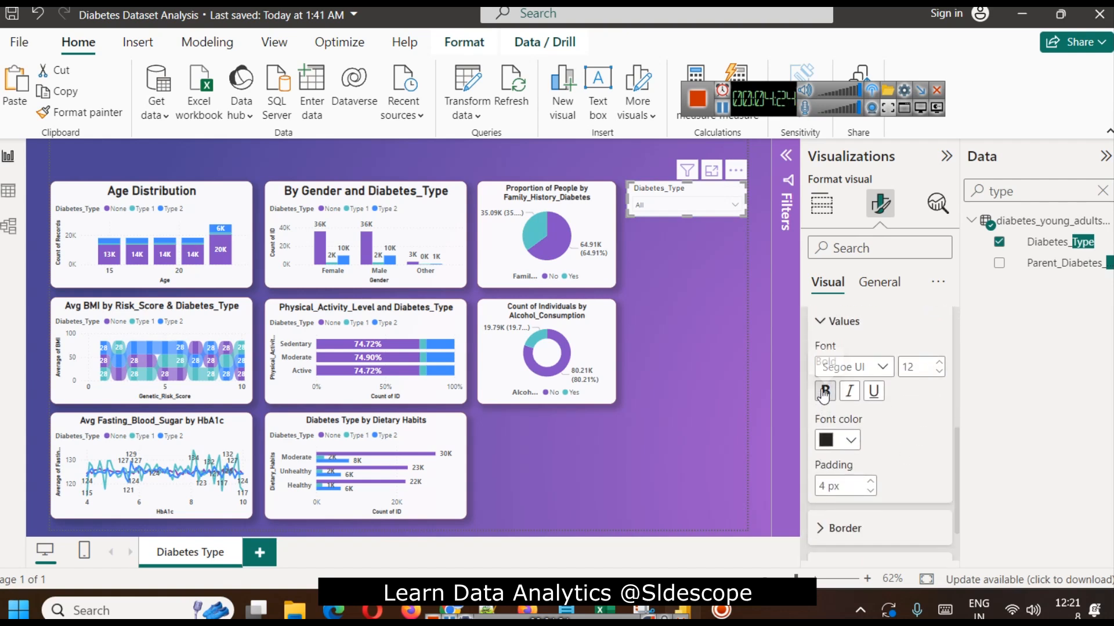
{"action": "left_click", "coordinate": [825, 390]}
{"action": "scroll", "coordinate": [903, 357], "scroll_direction": "up", "scroll_amount": 5}
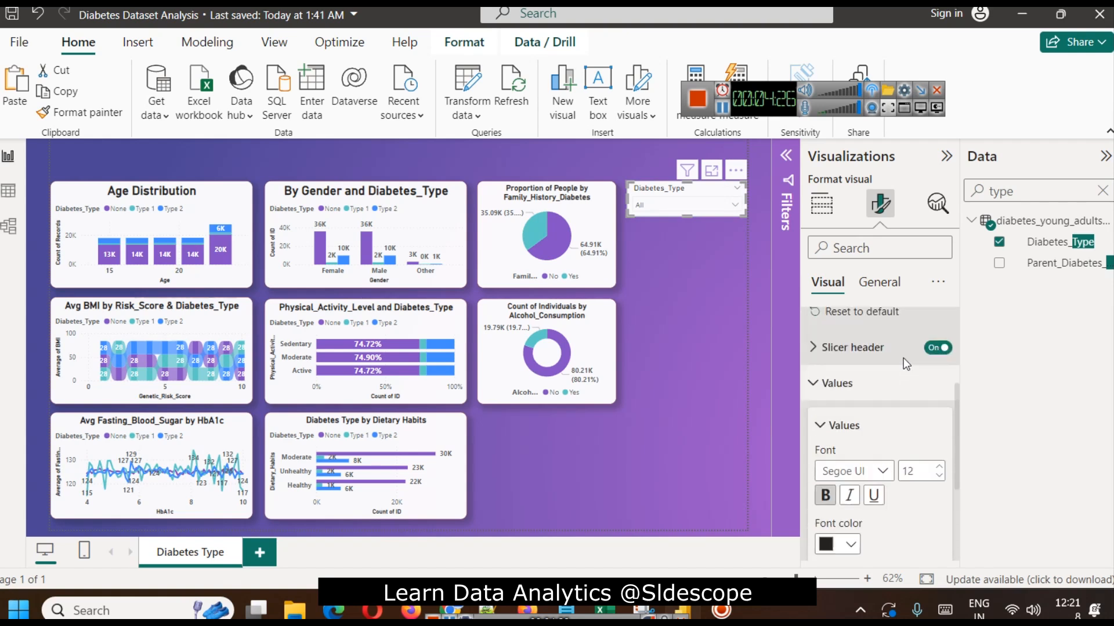
Make the Diabetes_Type slicer's header text bold.
{"action": "left_click", "coordinate": [852, 420]}
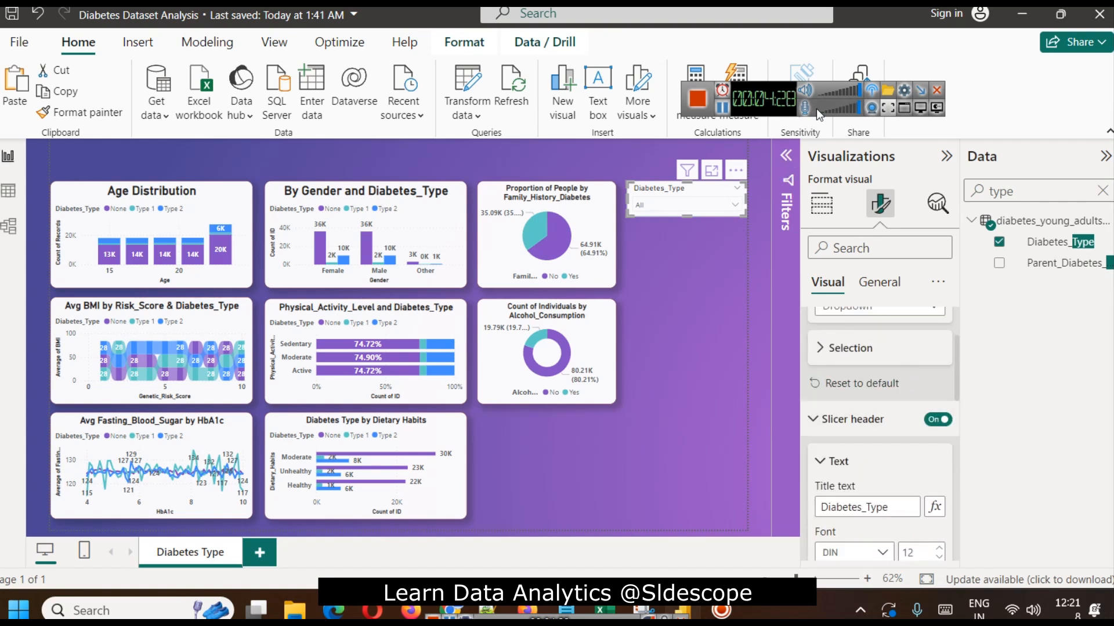
{"action": "scroll", "coordinate": [898, 482], "scroll_direction": "down", "scroll_amount": 1}
{"action": "scroll", "coordinate": [898, 483], "scroll_direction": "down", "scroll_amount": 3}
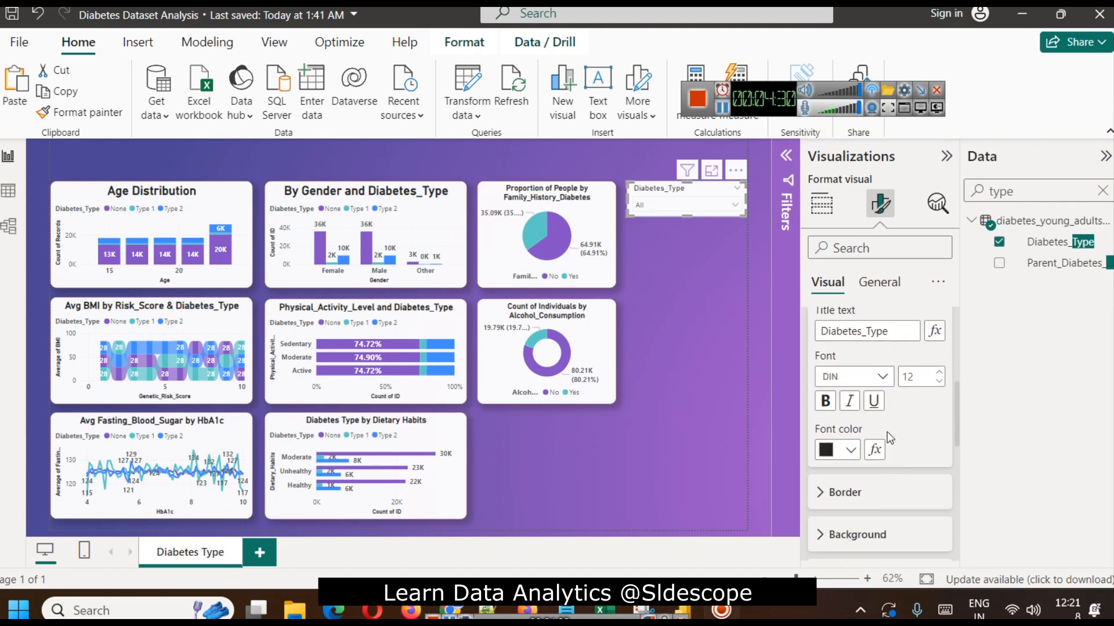
{"action": "left_click", "coordinate": [825, 400]}
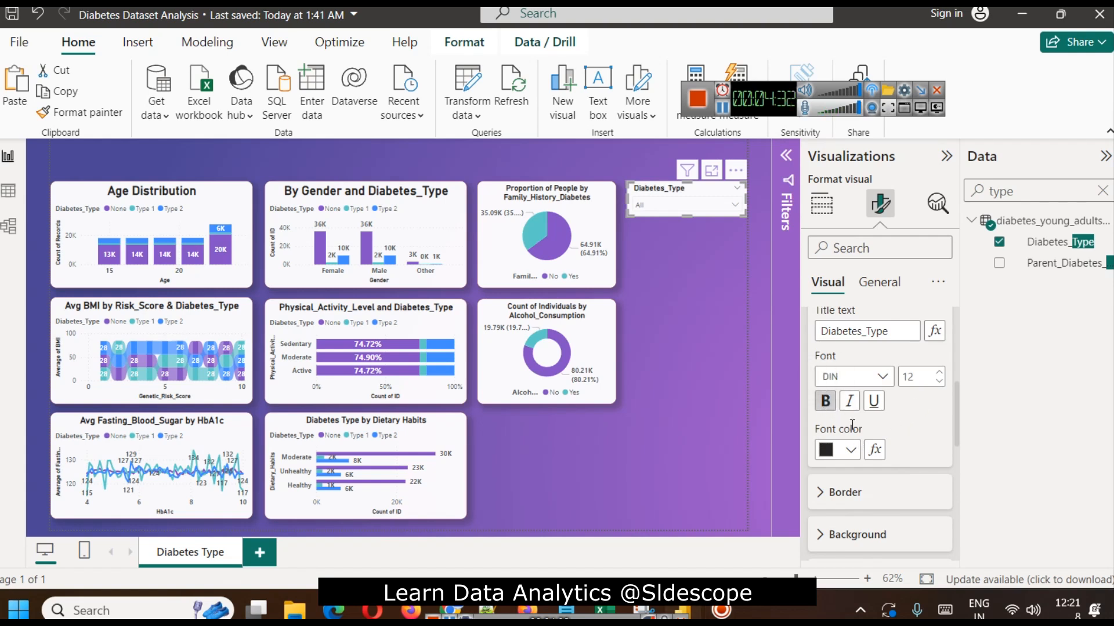
{"action": "scroll", "coordinate": [917, 412], "scroll_direction": "up", "scroll_amount": 3}
{"action": "scroll", "coordinate": [915, 414], "scroll_direction": "down", "scroll_amount": 5}
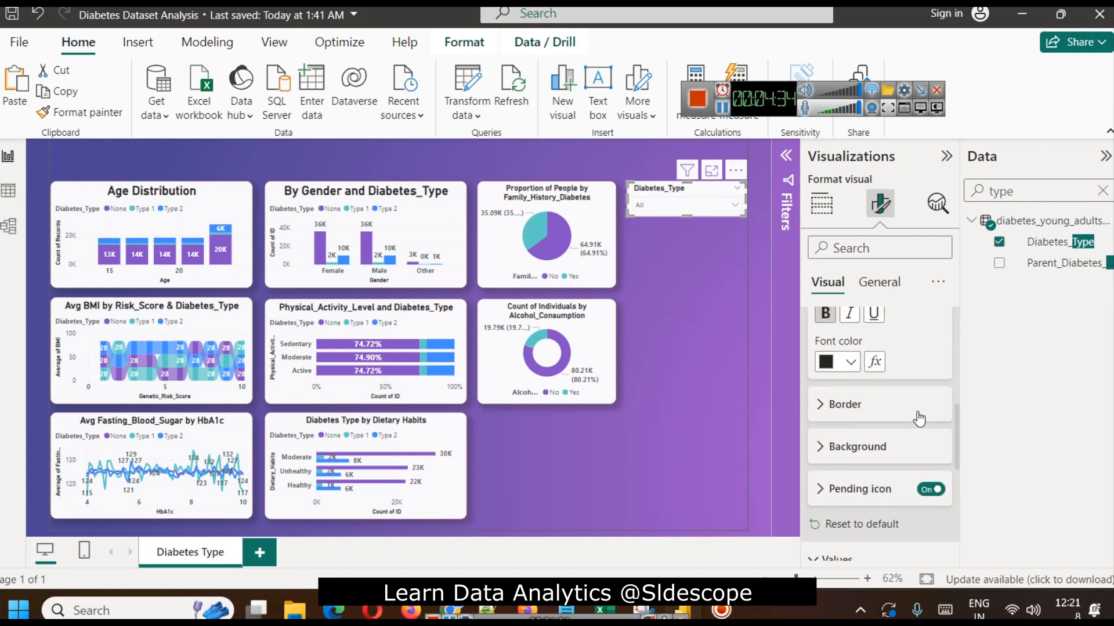
{"action": "scroll", "coordinate": [899, 400], "scroll_direction": "up", "scroll_amount": 3}
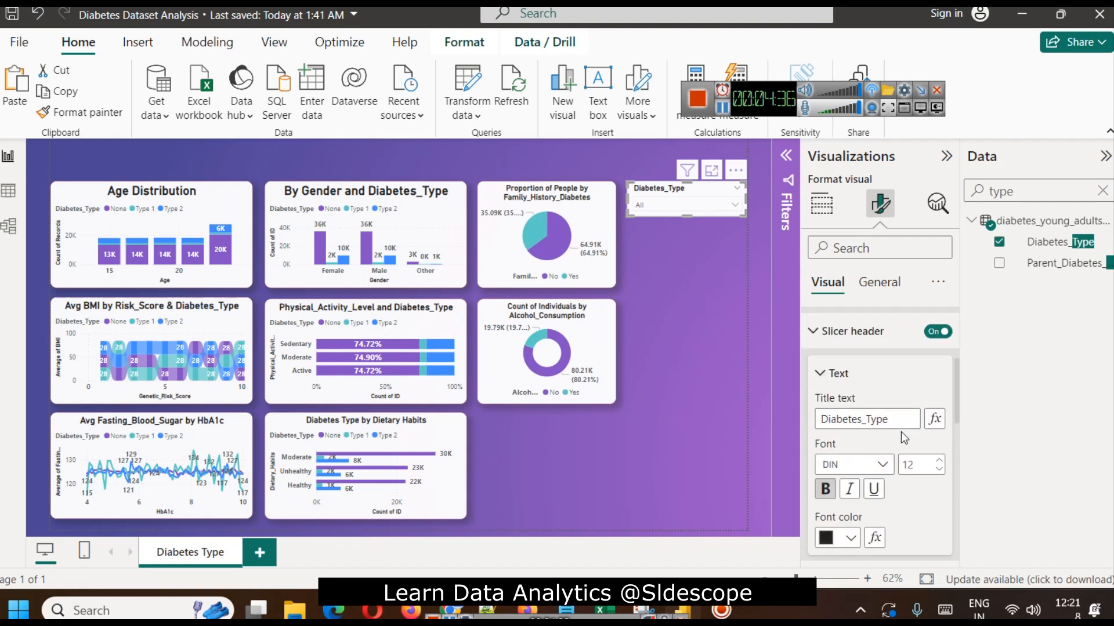
Turn off the slicer's header and show the visual title "Diabetes Type" instead.
{"action": "scroll", "coordinate": [911, 412], "scroll_direction": "up", "scroll_amount": 2}
{"action": "left_click", "coordinate": [938, 419]}
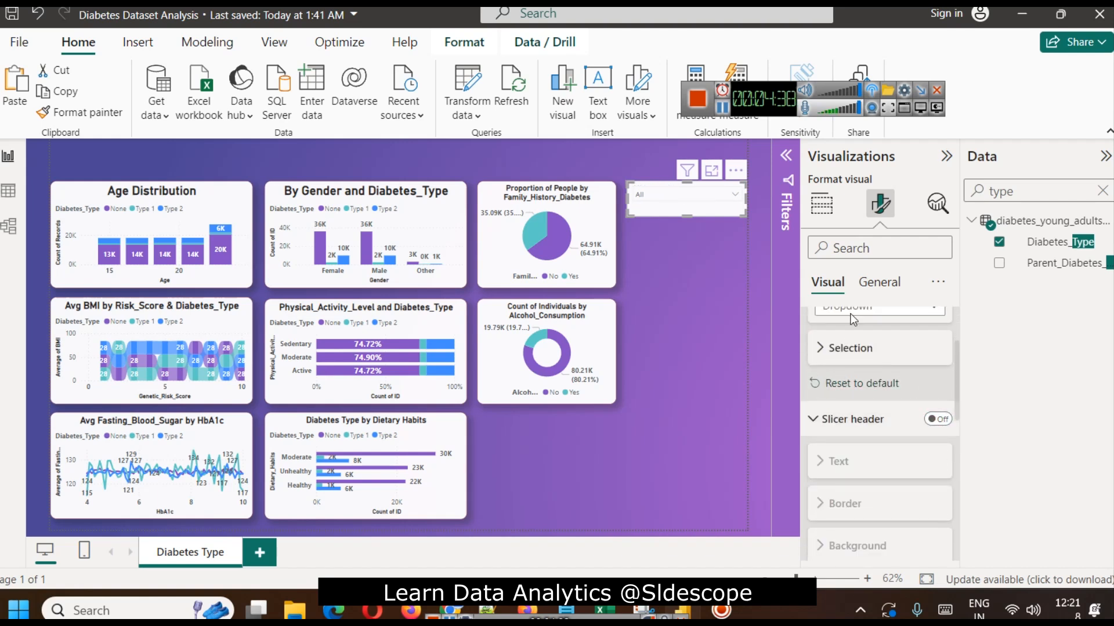
{"action": "left_click", "coordinate": [877, 283]}
{"action": "left_click", "coordinate": [857, 362]}
{"action": "left_click", "coordinate": [938, 361]}
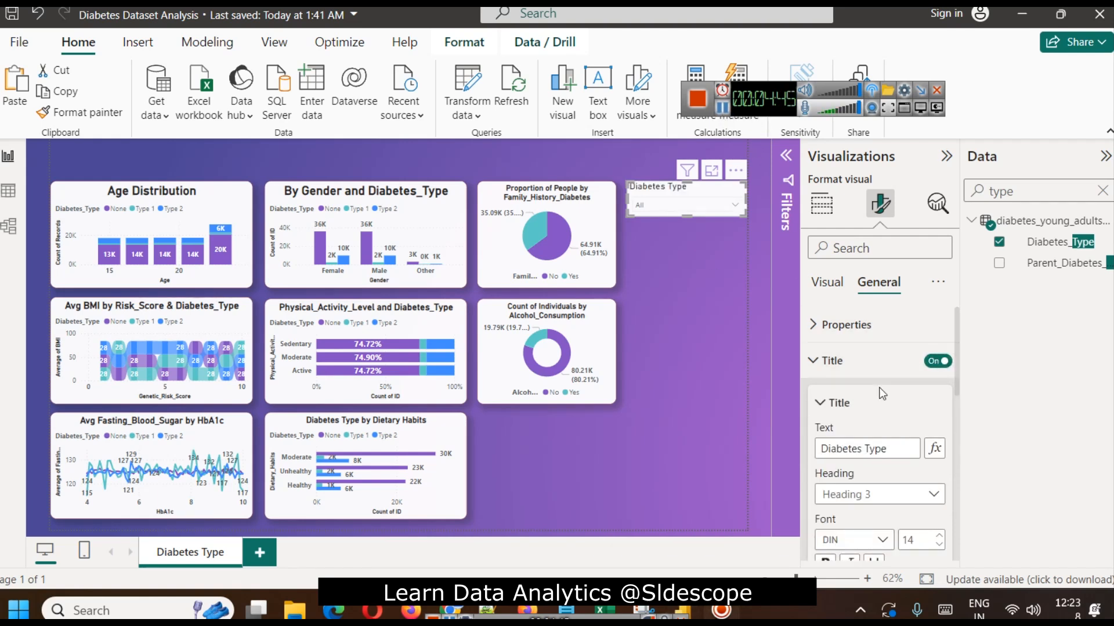
Center the Diabetes_Type slicer's title horizontally and make it bold.
{"action": "scroll", "coordinate": [858, 406], "scroll_direction": "down", "scroll_amount": 5}
{"action": "left_click", "coordinate": [844, 445]}
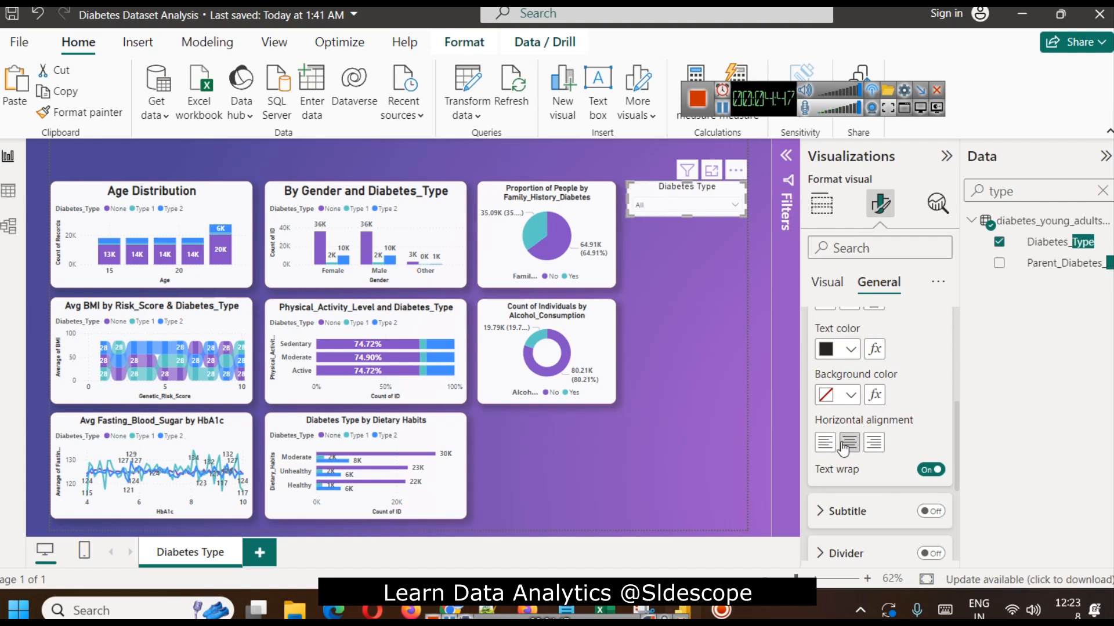
{"action": "scroll", "coordinate": [844, 371], "scroll_direction": "up", "scroll_amount": 2}
{"action": "left_click", "coordinate": [845, 387]}
Set the text color of the slicer's title to the darkest purple theme shade.
{"action": "left_click", "coordinate": [850, 440]}
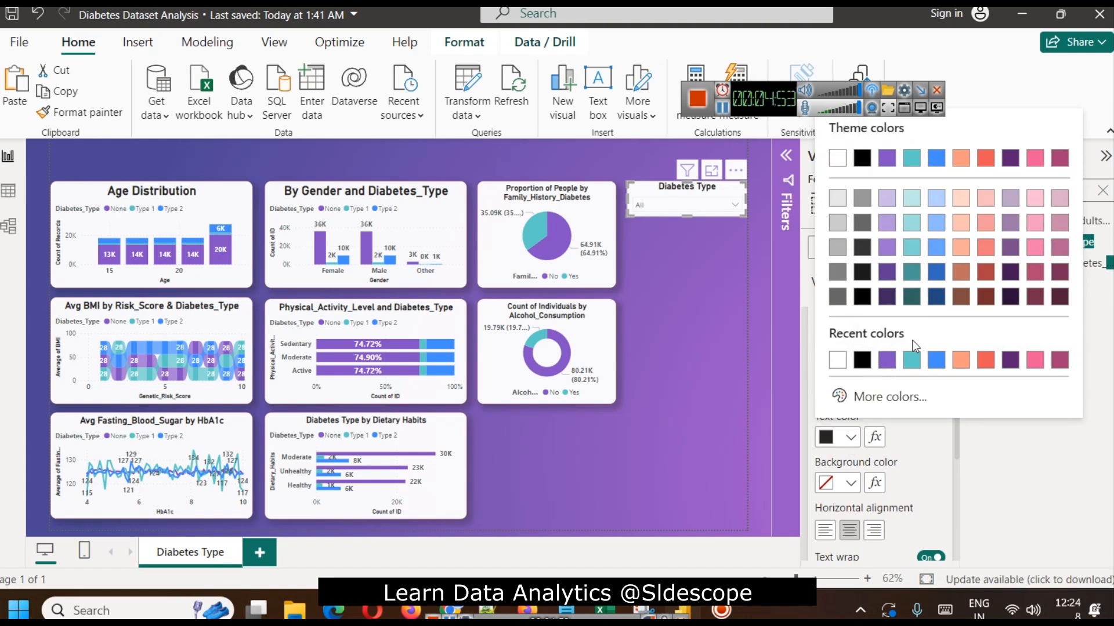
{"action": "left_click", "coordinate": [886, 297]}
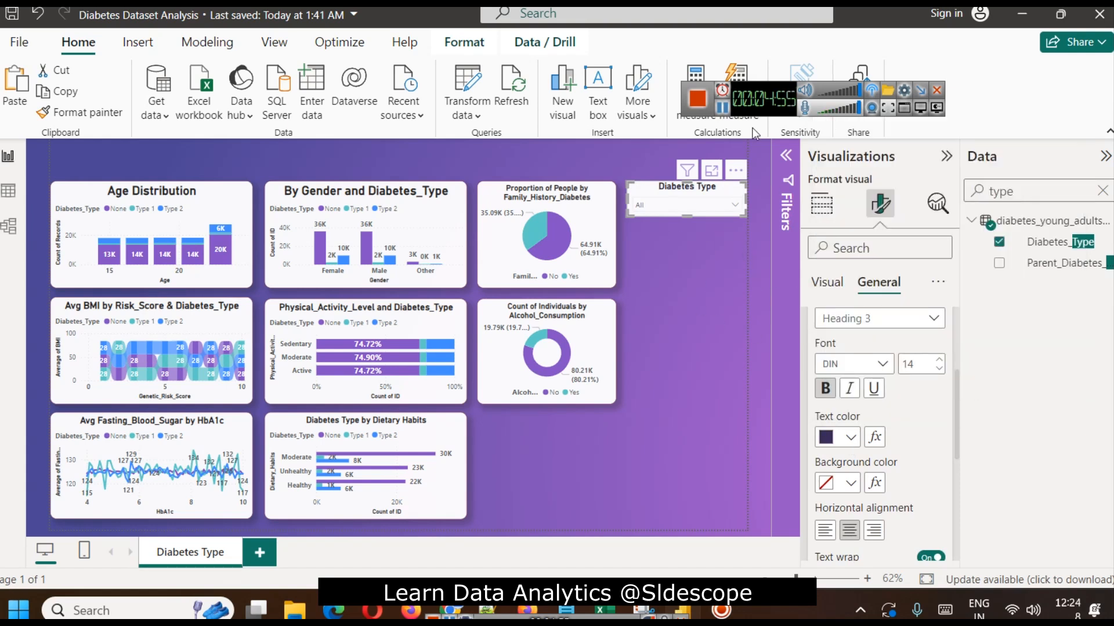
{"action": "scroll", "coordinate": [864, 493], "scroll_direction": "down", "scroll_amount": 5}
{"action": "scroll", "coordinate": [866, 494], "scroll_direction": "up", "scroll_amount": 3}
{"action": "scroll", "coordinate": [866, 495], "scroll_direction": "up", "scroll_amount": 5}
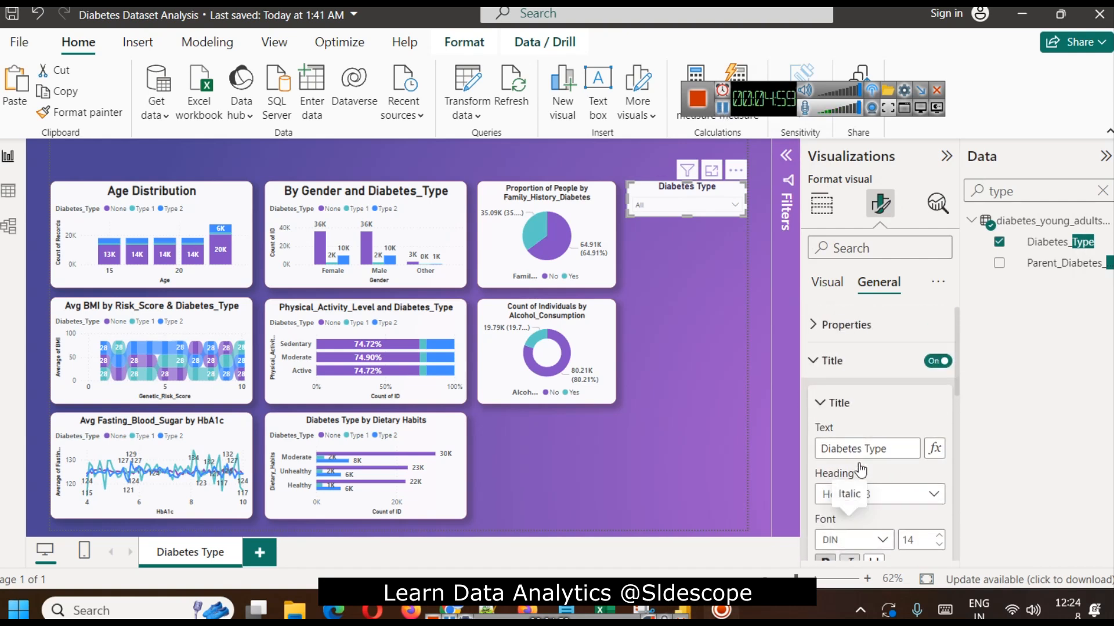
{"action": "left_click", "coordinate": [818, 366]}
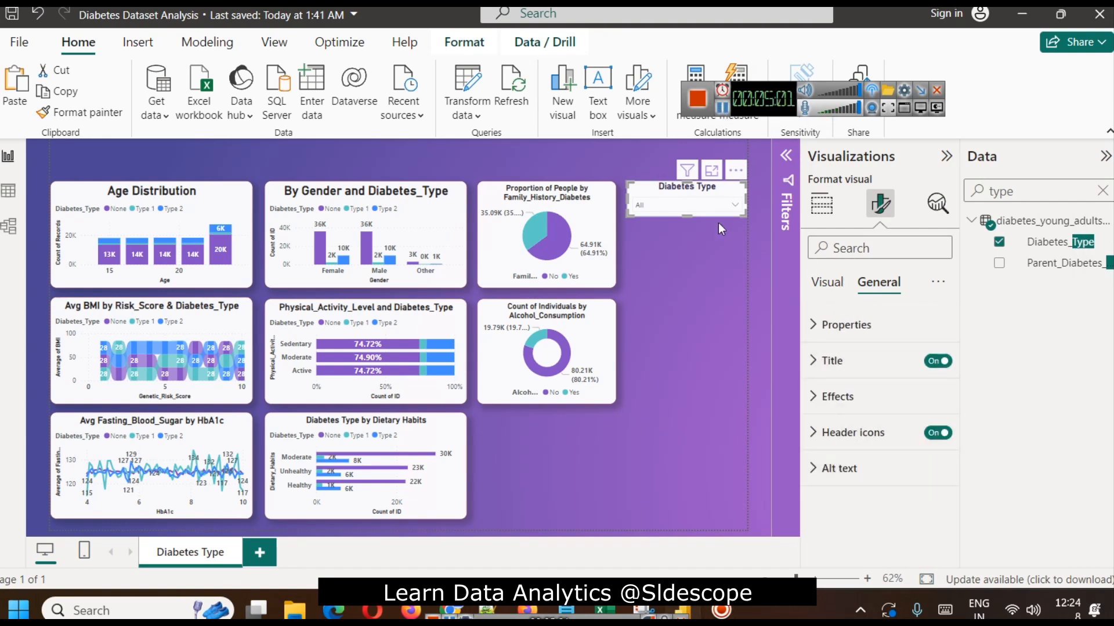
Set the background color of the Diabetes_Type slicer's values to light purple.
{"action": "left_click", "coordinate": [705, 204]}
{"action": "left_click", "coordinate": [717, 201]}
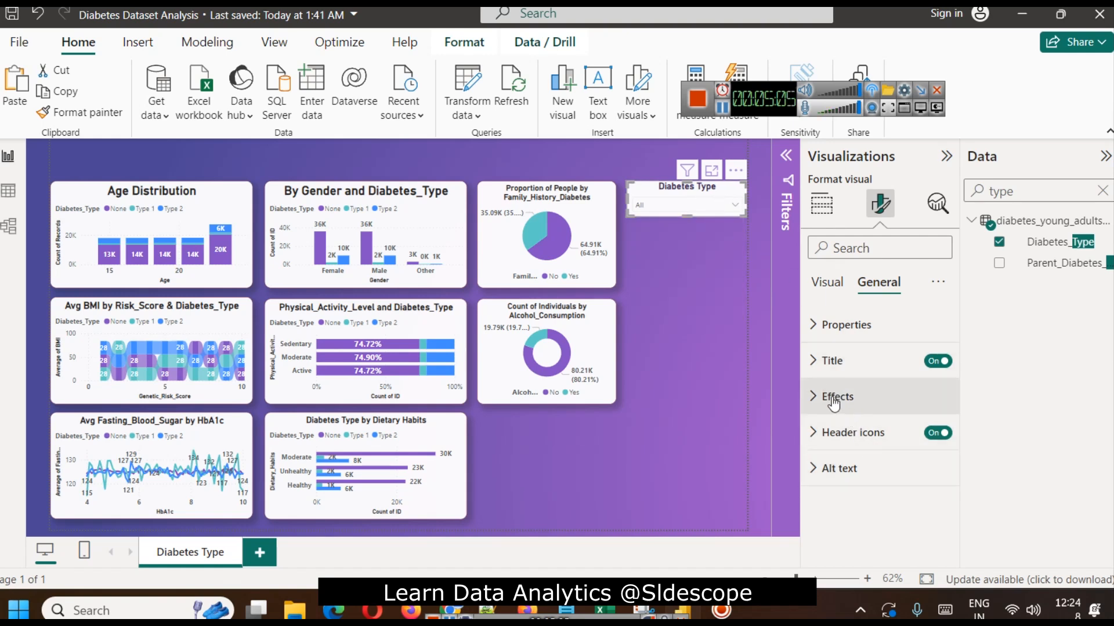
{"action": "left_click", "coordinate": [827, 282]}
{"action": "scroll", "coordinate": [843, 395], "scroll_direction": "down", "scroll_amount": 2}
{"action": "left_click", "coordinate": [843, 395]}
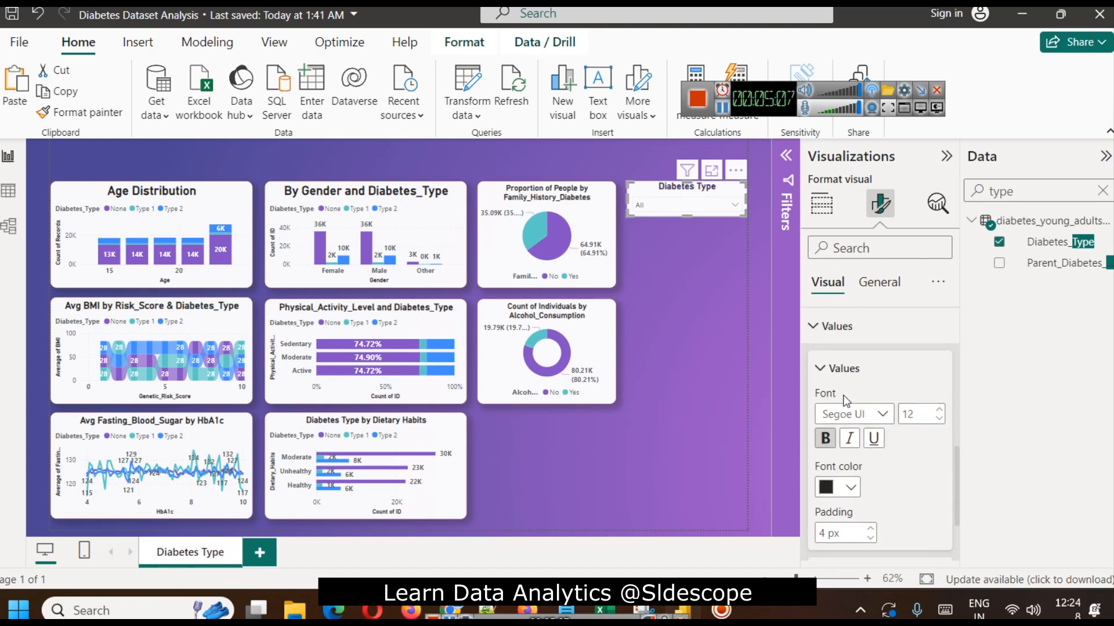
{"action": "scroll", "coordinate": [867, 474], "scroll_direction": "down", "scroll_amount": 3}
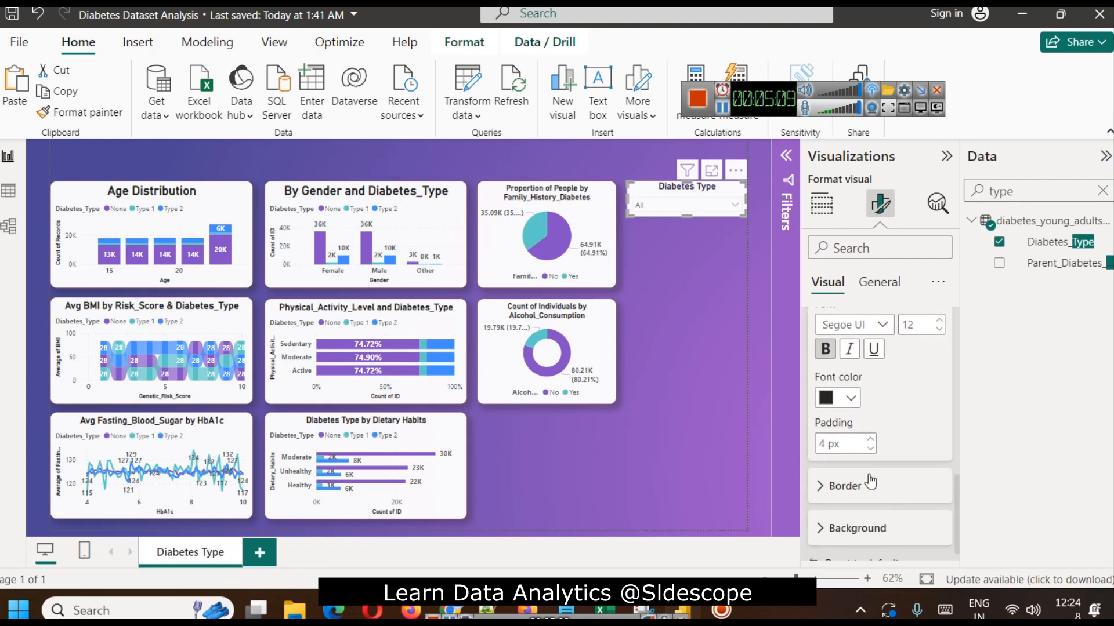
{"action": "left_click", "coordinate": [856, 506]}
{"action": "scroll", "coordinate": [857, 506], "scroll_direction": "down", "scroll_amount": 1}
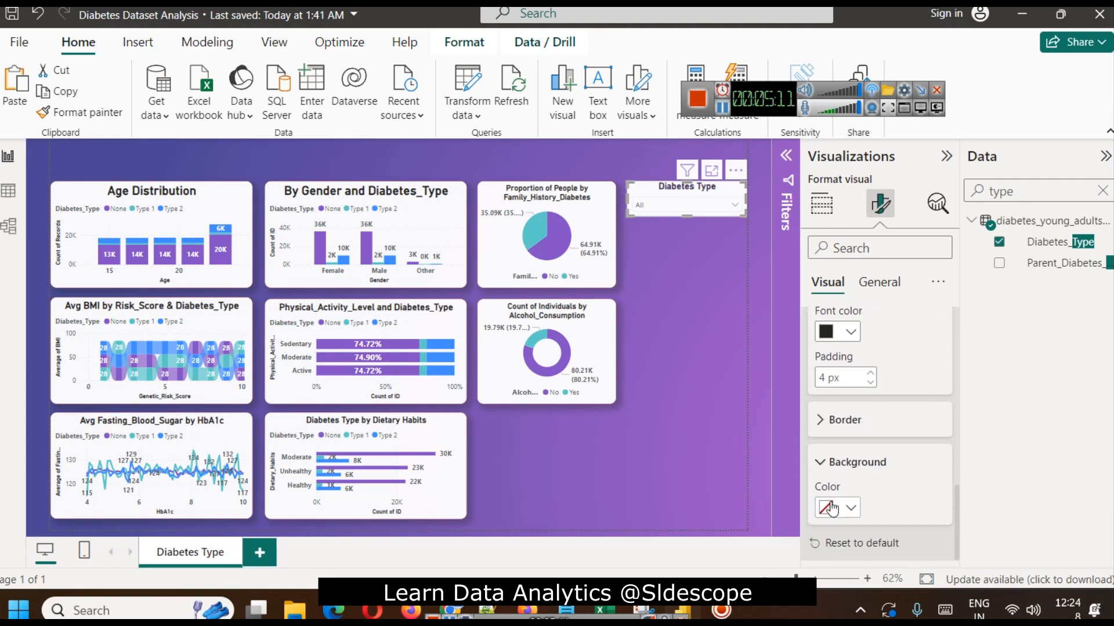
{"action": "left_click", "coordinate": [848, 510]}
{"action": "left_click", "coordinate": [886, 272]}
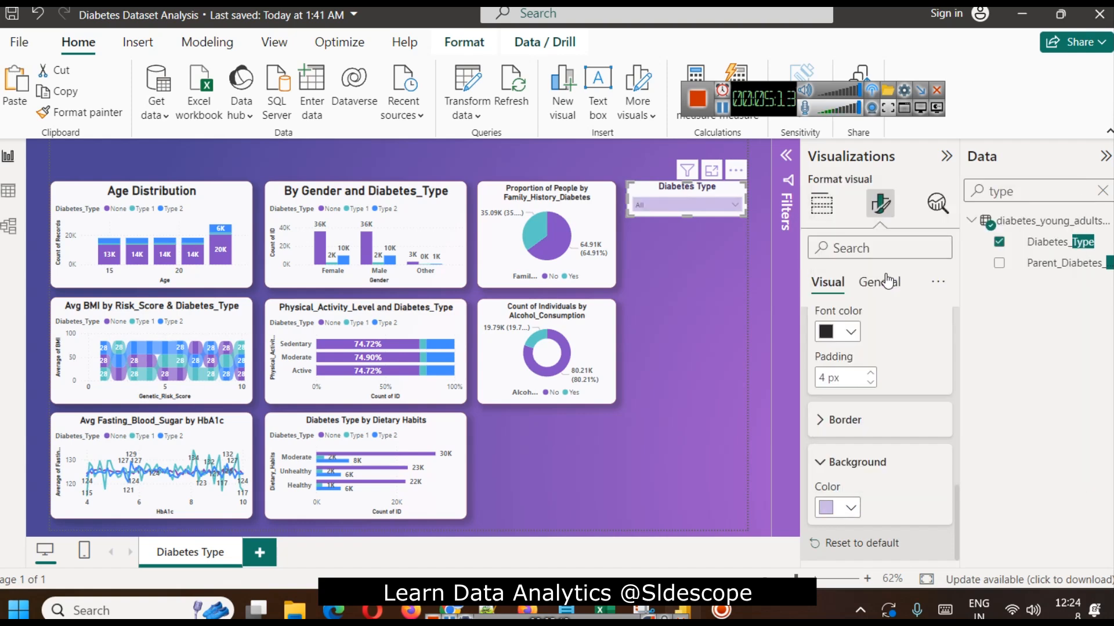
{"action": "left_click", "coordinate": [711, 294]}
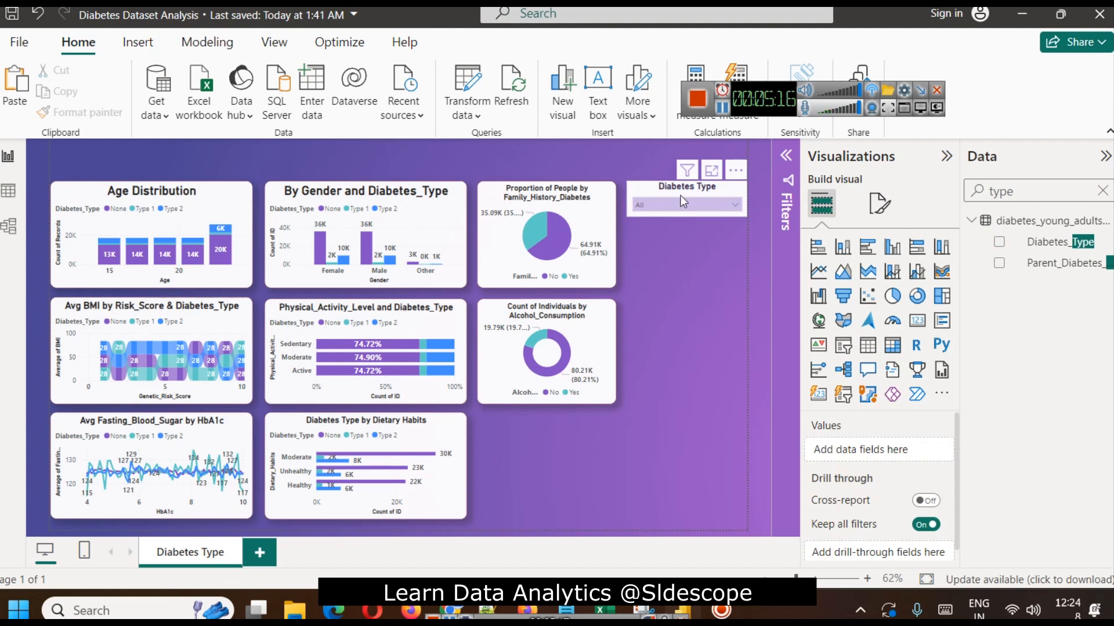
Copy the formatting of the Family_History_Diabetes pie chart onto the Diabetes_Type slicer with the Format painter.
{"action": "left_click", "coordinate": [648, 190]}
{"action": "left_click", "coordinate": [583, 224]}
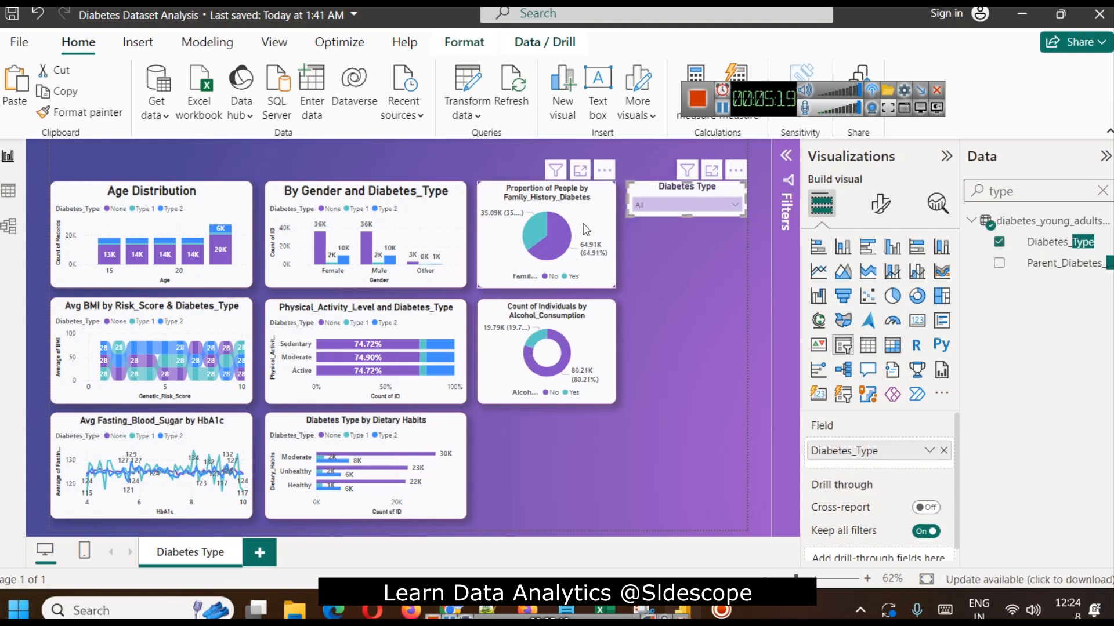
{"action": "left_click", "coordinate": [75, 113]}
{"action": "left_click", "coordinate": [640, 181]}
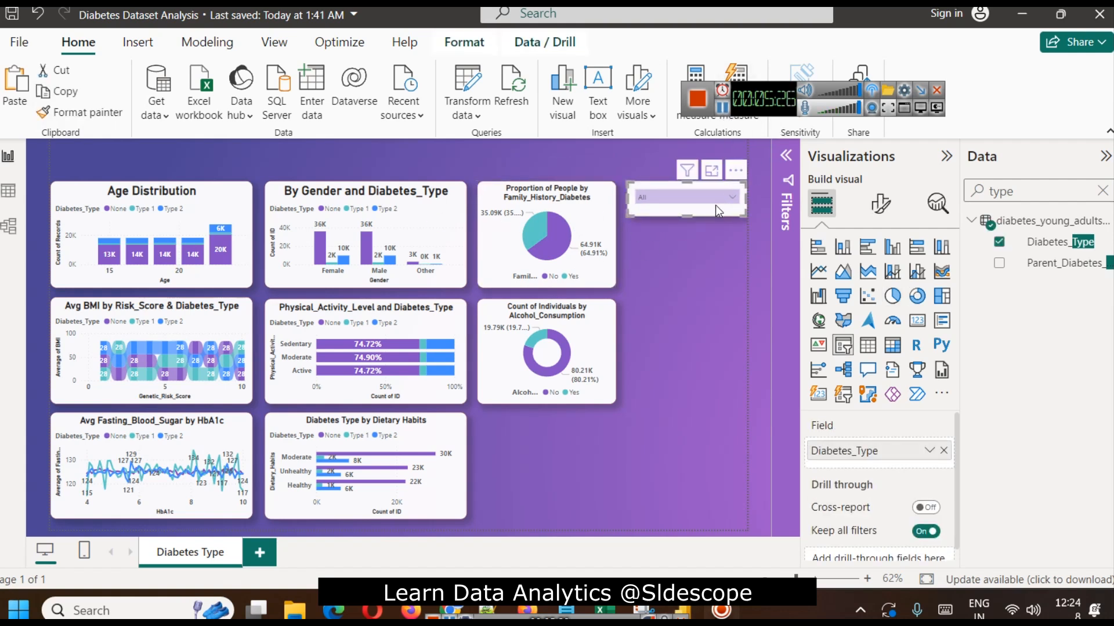
Turn the Diabetes_Type slicer's visual title back on.
{"action": "left_click", "coordinate": [880, 204]}
{"action": "left_click", "coordinate": [870, 285]}
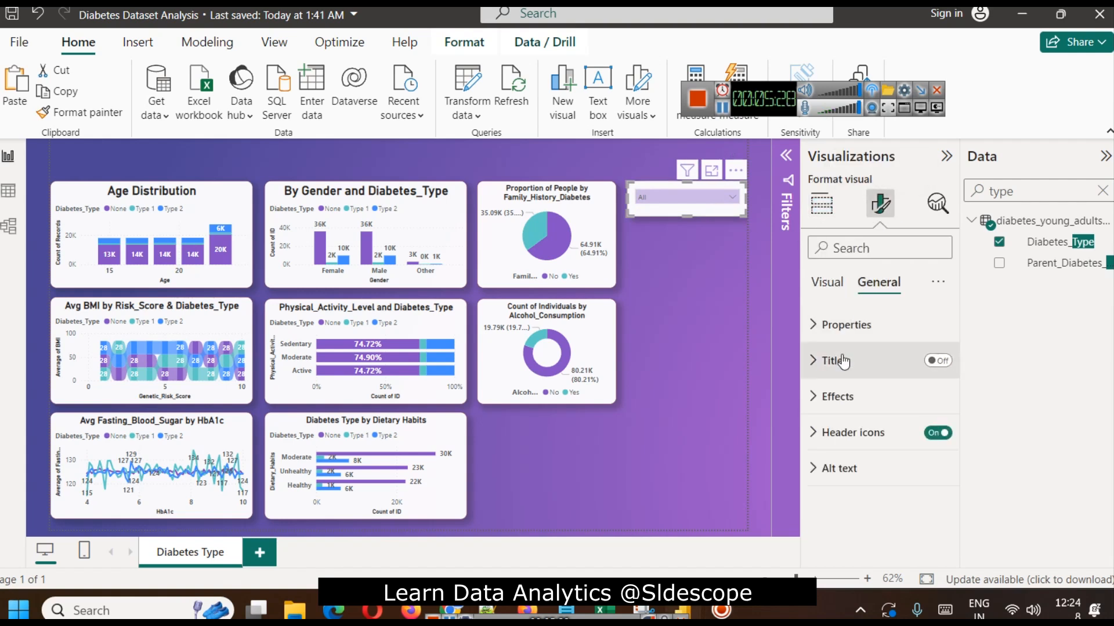
{"action": "left_click", "coordinate": [935, 361]}
{"action": "left_click", "coordinate": [658, 291]}
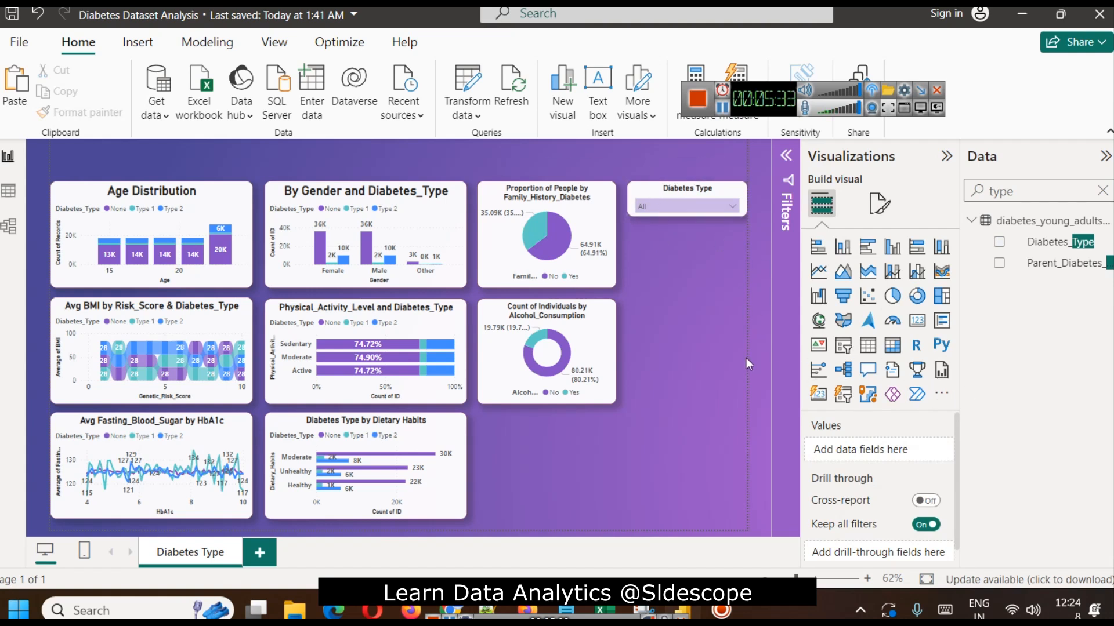
Duplicate the Diabetes Type slicer twice and space the two copies out in the column below the original.
{"action": "left_click", "coordinate": [645, 191]}
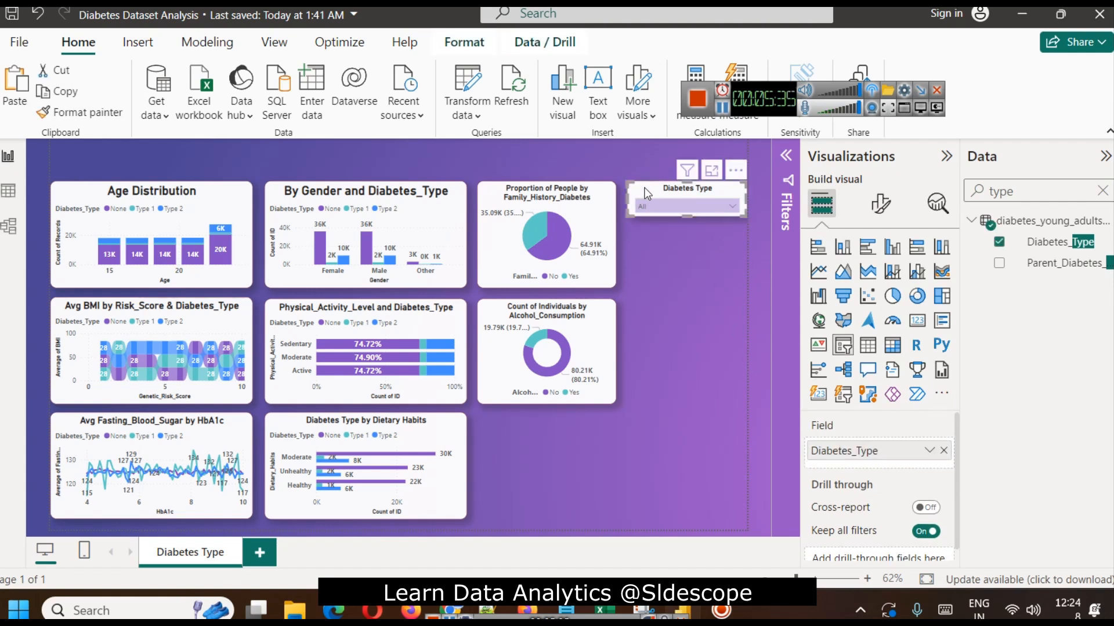
{"action": "key", "text": "ctrl+c"}
{"action": "key", "text": "ctrl+v"}
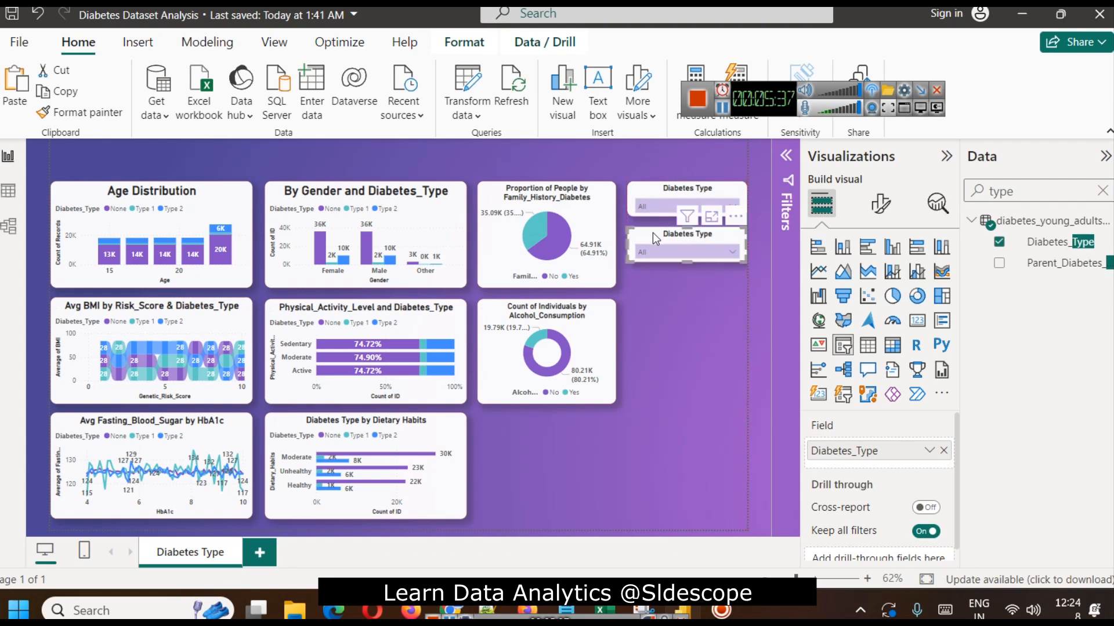
{"action": "key", "text": "ctrl+v"}
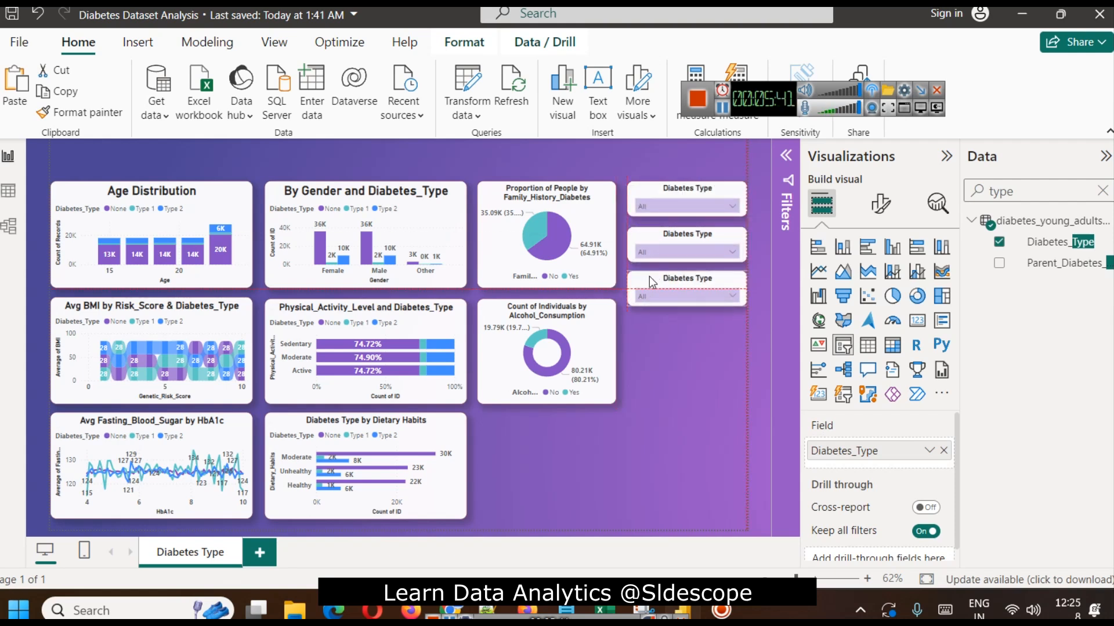
{"action": "left_click", "coordinate": [682, 352]}
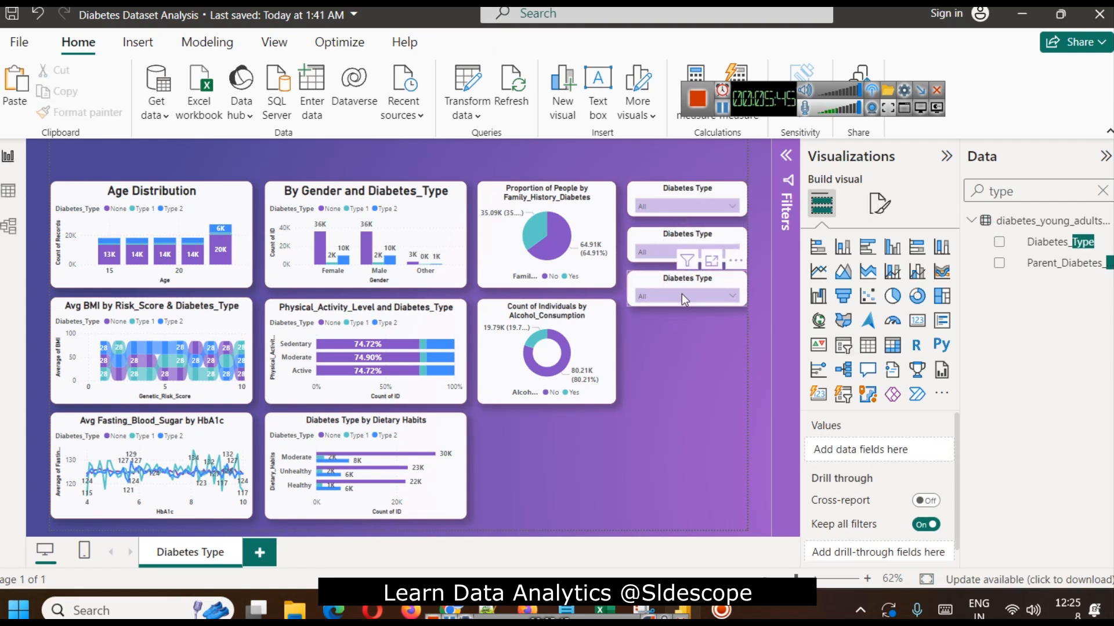
{"action": "left_click_drag", "start_coordinate": [674, 280], "coordinate": [684, 376]}
{"action": "left_click_drag", "start_coordinate": [680, 235], "coordinate": [684, 276]}
Change the top Diabetes Type slicer's style to Tile and make the slicer taller to fit its tiles.
{"action": "left_click", "coordinate": [670, 193]}
{"action": "left_click", "coordinate": [880, 204]}
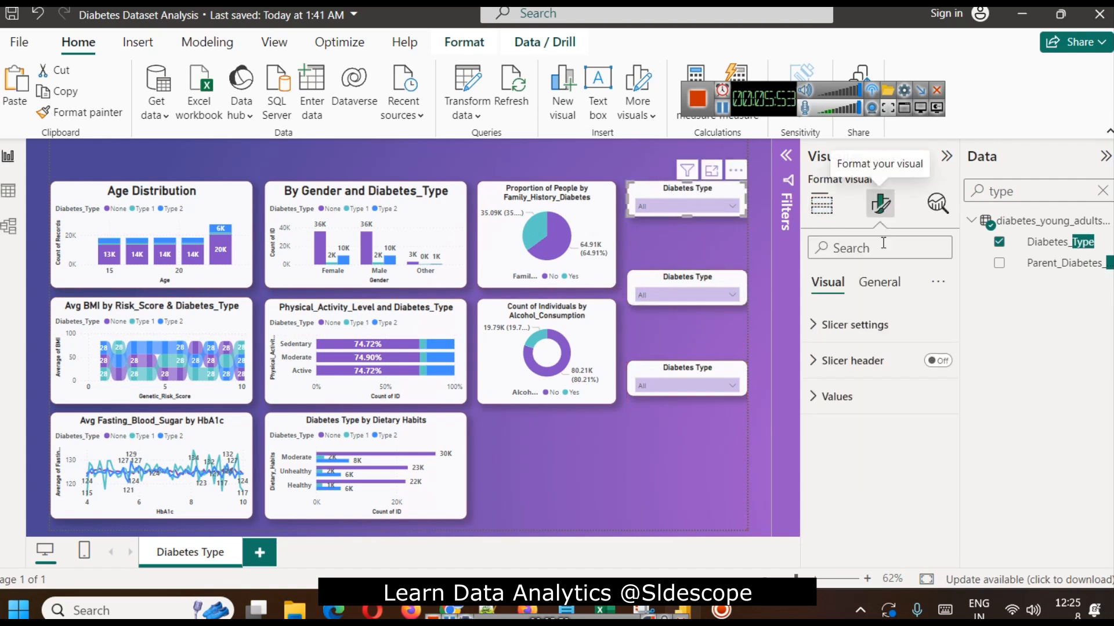
{"action": "left_click", "coordinate": [874, 326]}
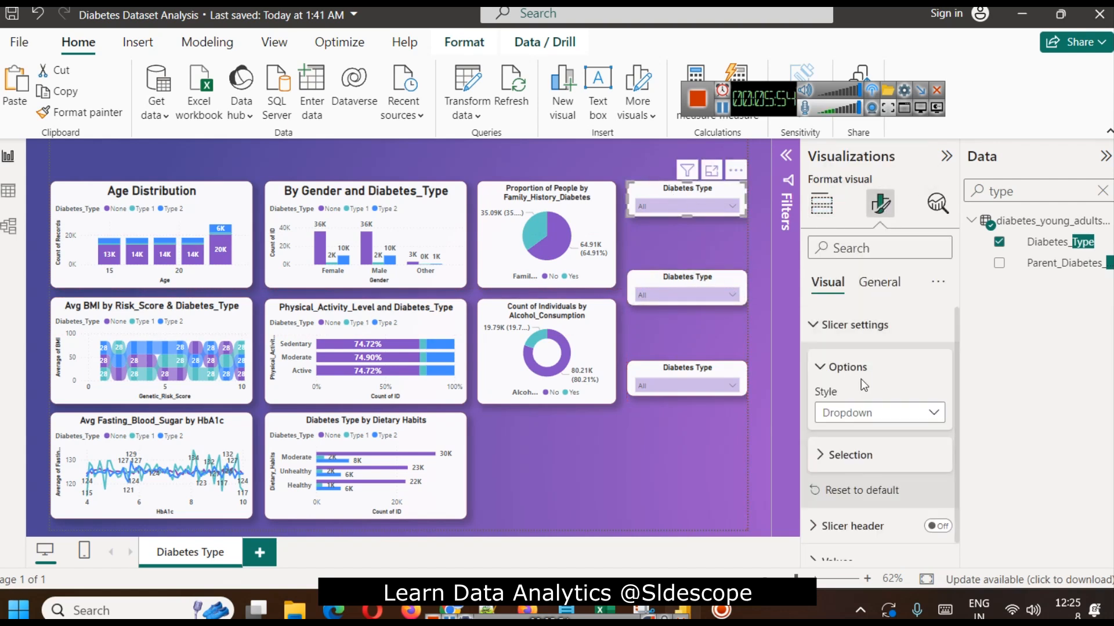
{"action": "left_click", "coordinate": [873, 414]}
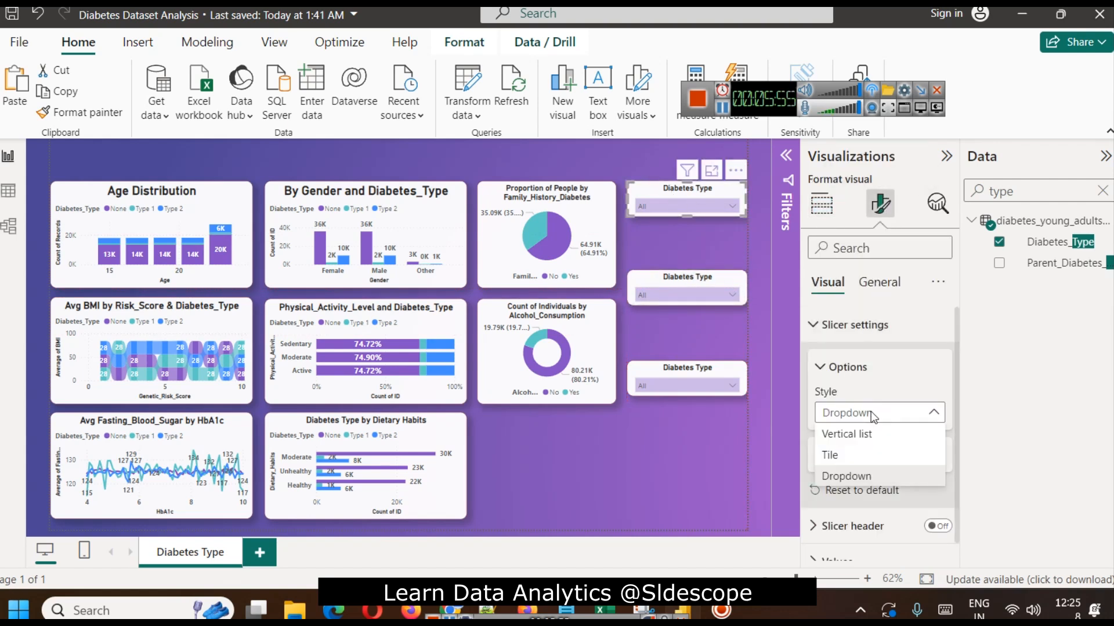
{"action": "left_click", "coordinate": [857, 455]}
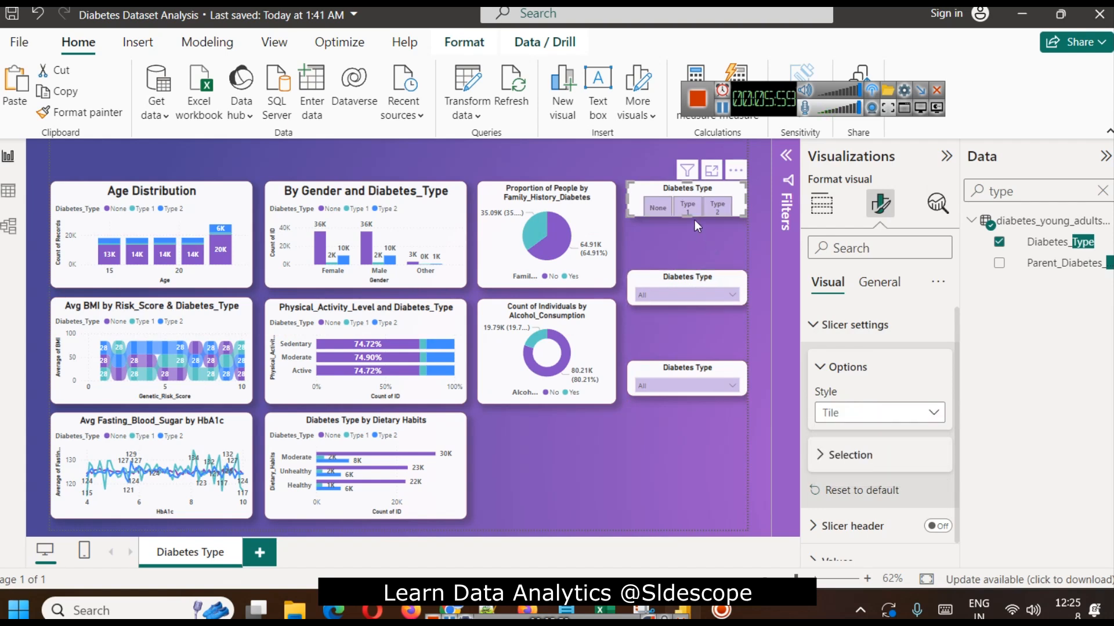
{"action": "left_click_drag", "start_coordinate": [683, 214], "coordinate": [686, 236]}
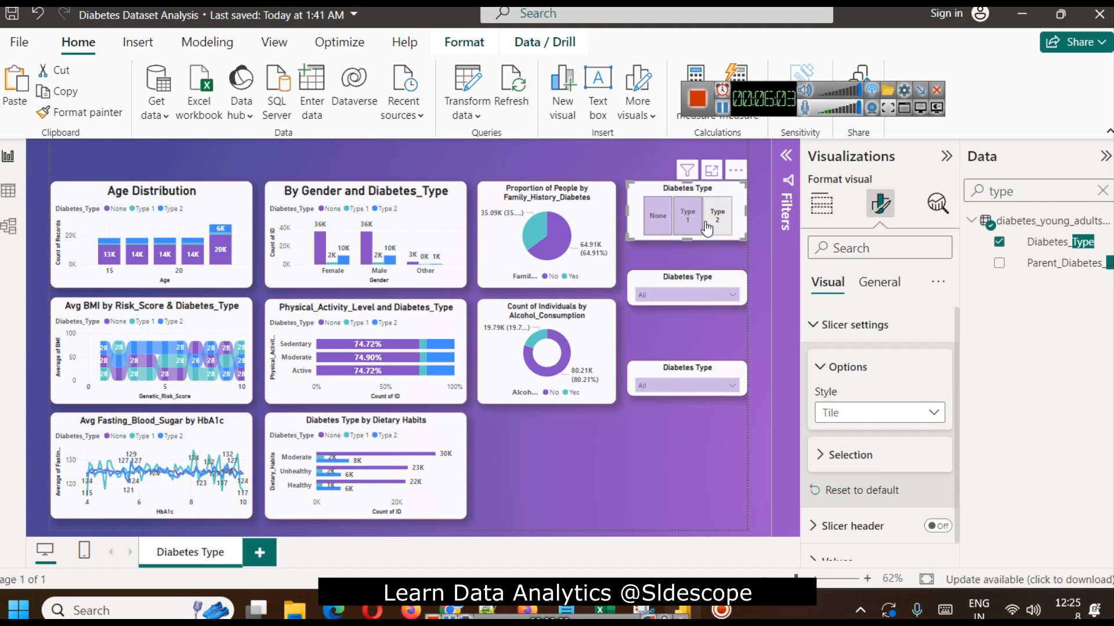
Test the tile slicer by filtering the page by None, Type 1 and Type 2, and clear the filter.
{"action": "left_click", "coordinate": [664, 220]}
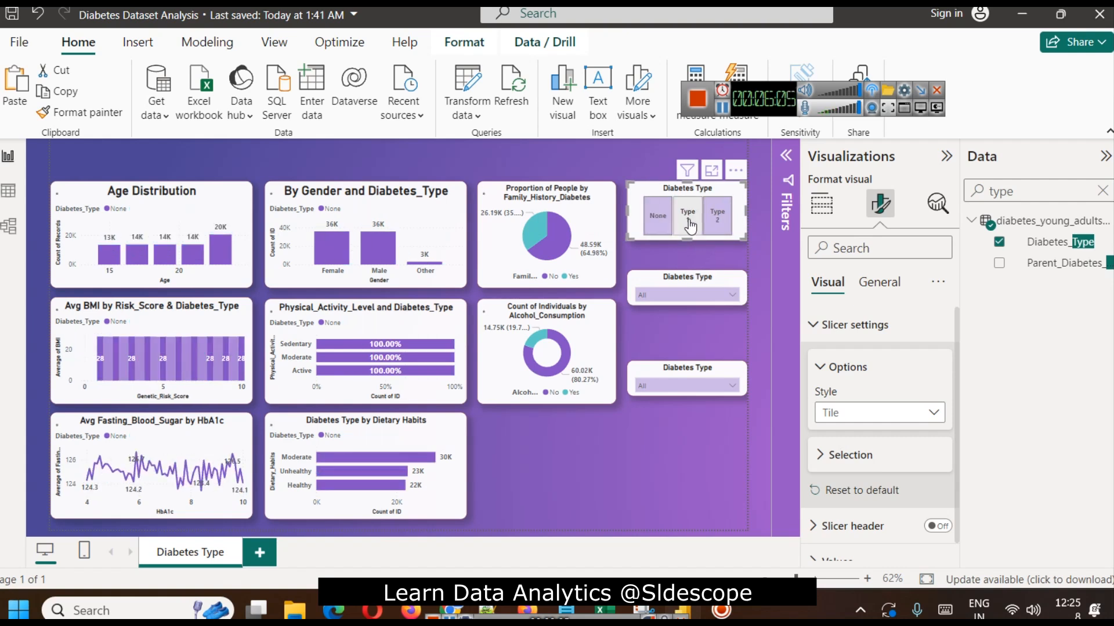
{"action": "left_click", "coordinate": [687, 218]}
{"action": "left_click", "coordinate": [719, 224]}
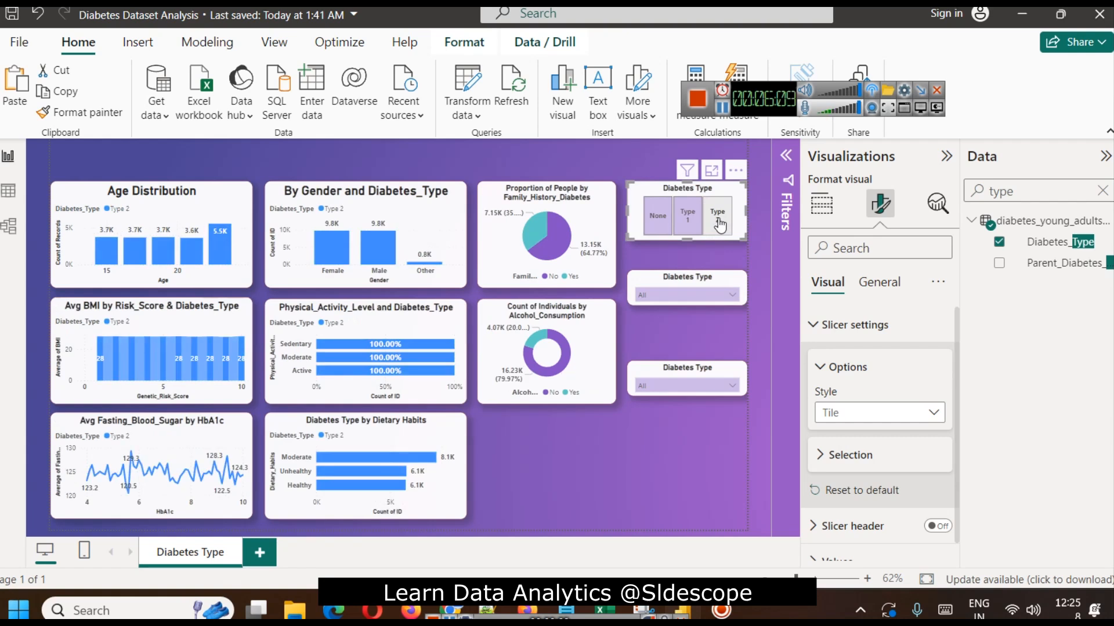
{"action": "left_click", "coordinate": [719, 224]}
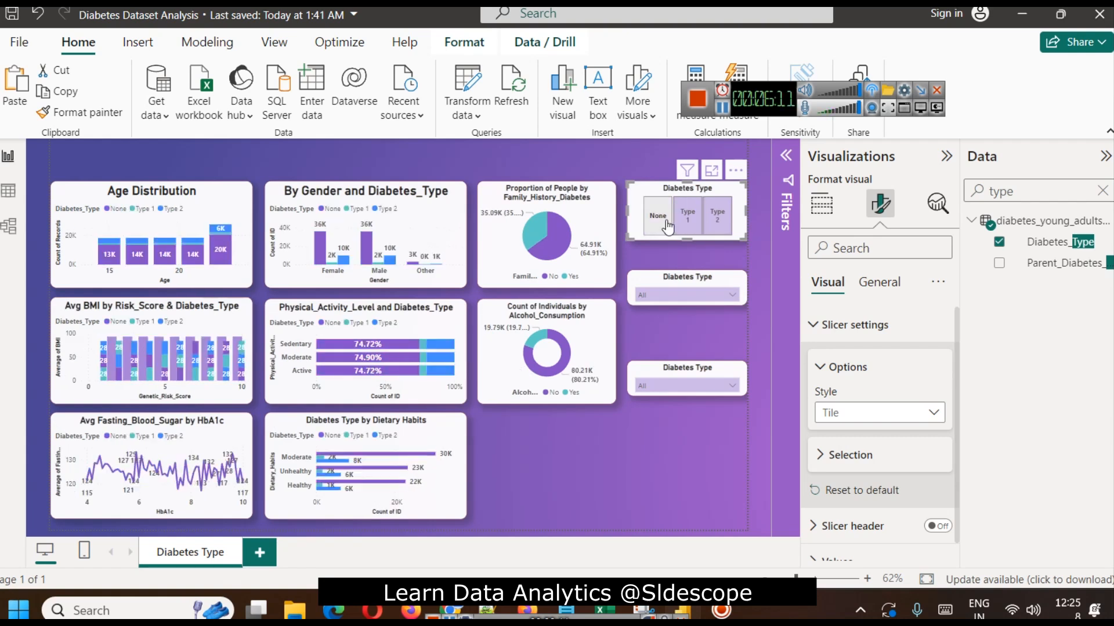
{"action": "left_click", "coordinate": [661, 219]}
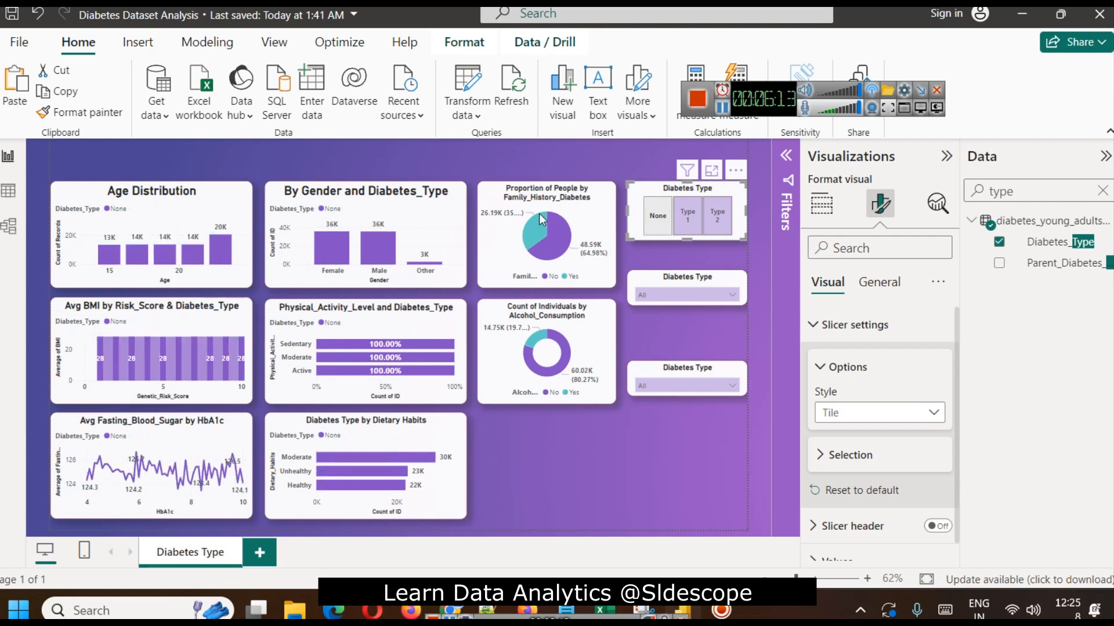
{"action": "left_click", "coordinate": [653, 226]}
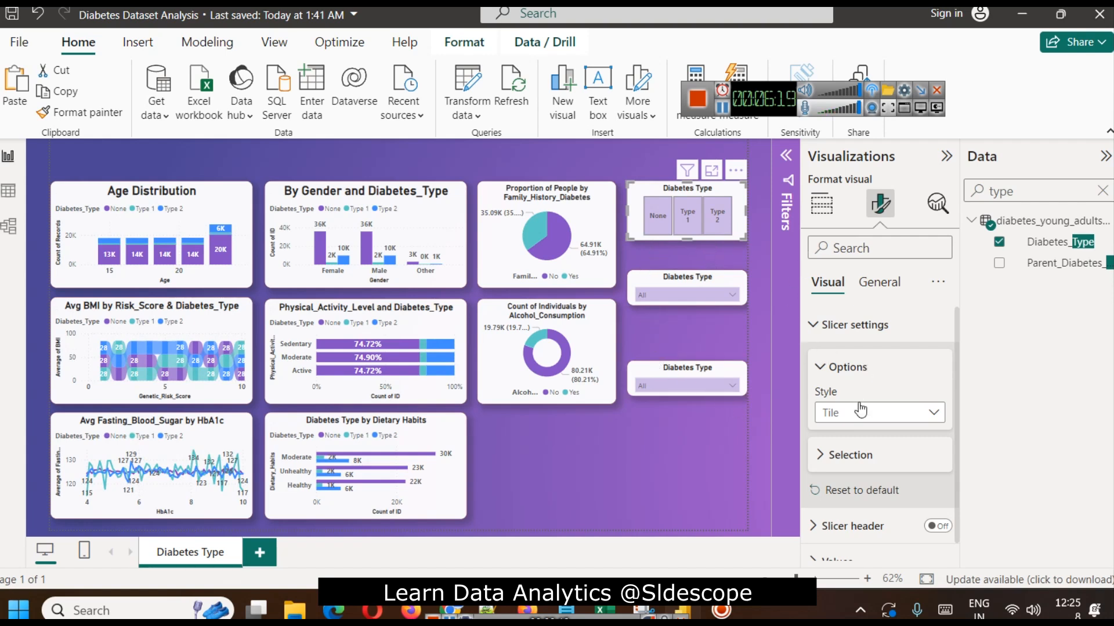
Try Single select on the tile slicer with the three diabetes types, then switch it off and clear the selection.
{"action": "scroll", "coordinate": [864, 428], "scroll_direction": "down", "scroll_amount": 1}
{"action": "left_click", "coordinate": [848, 434]}
{"action": "scroll", "coordinate": [870, 435], "scroll_direction": "down", "scroll_amount": 1}
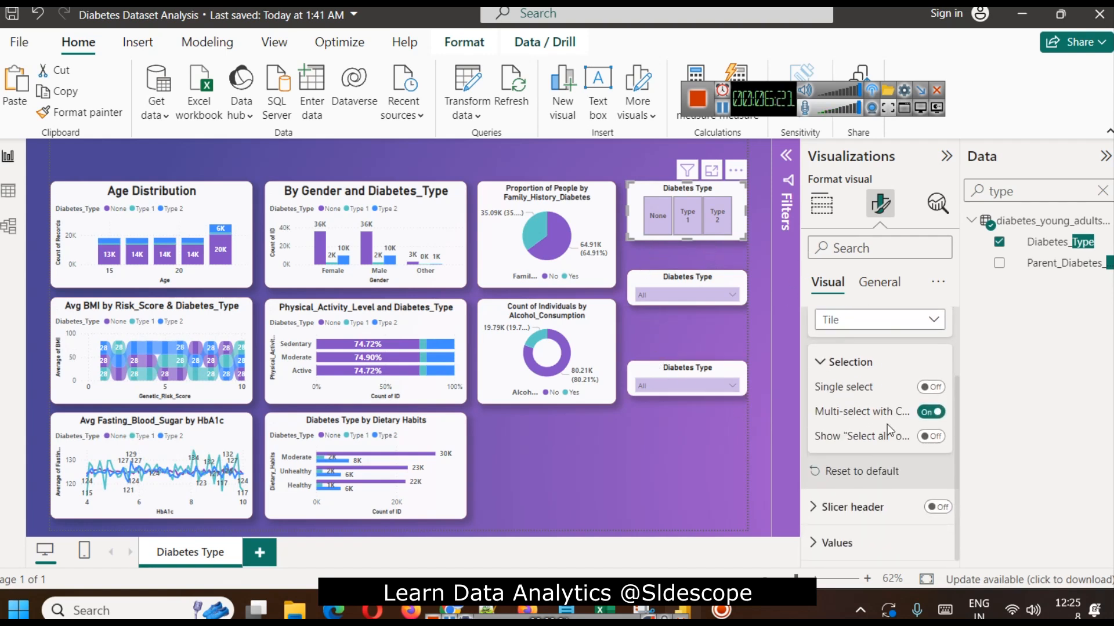
{"action": "left_click", "coordinate": [931, 386]}
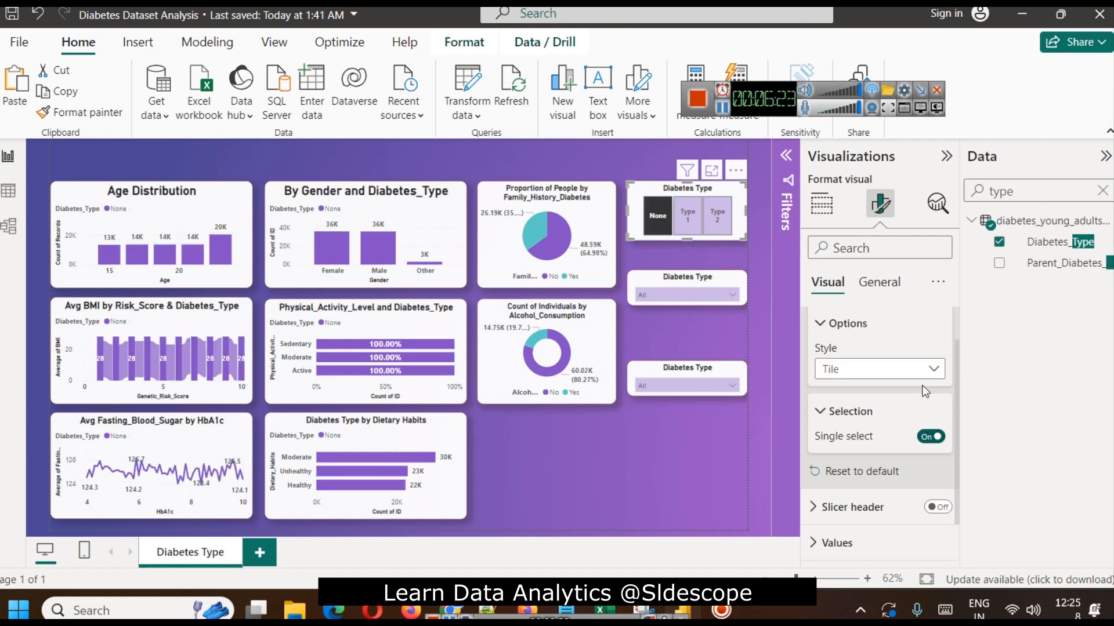
{"action": "left_click", "coordinate": [687, 217]}
{"action": "left_click", "coordinate": [717, 228]}
{"action": "left_click", "coordinate": [666, 225]}
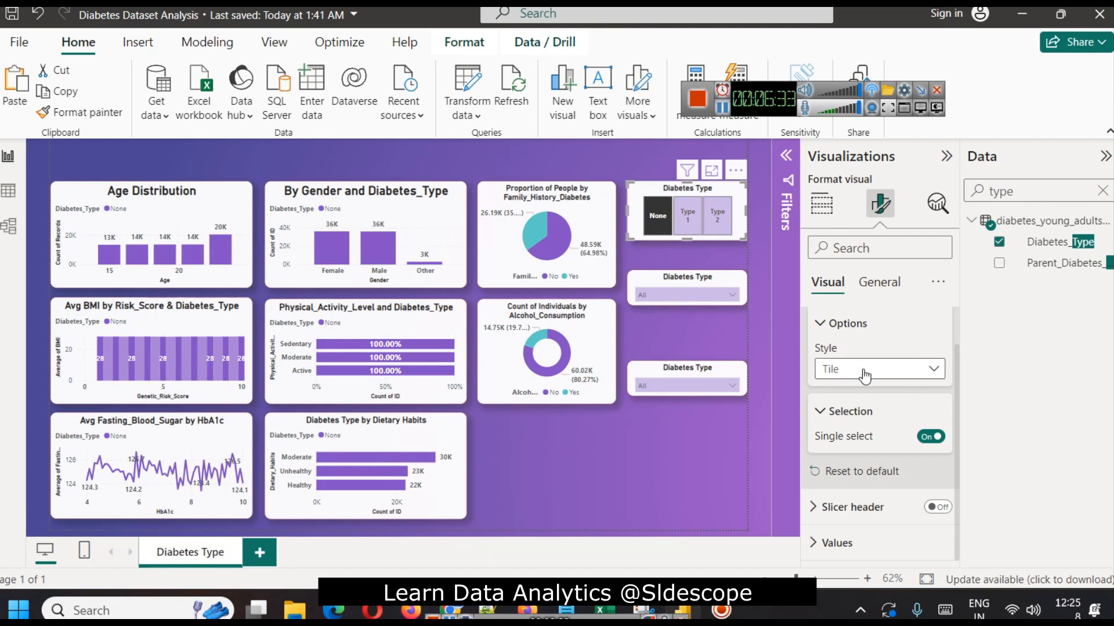
{"action": "left_click", "coordinate": [932, 436]}
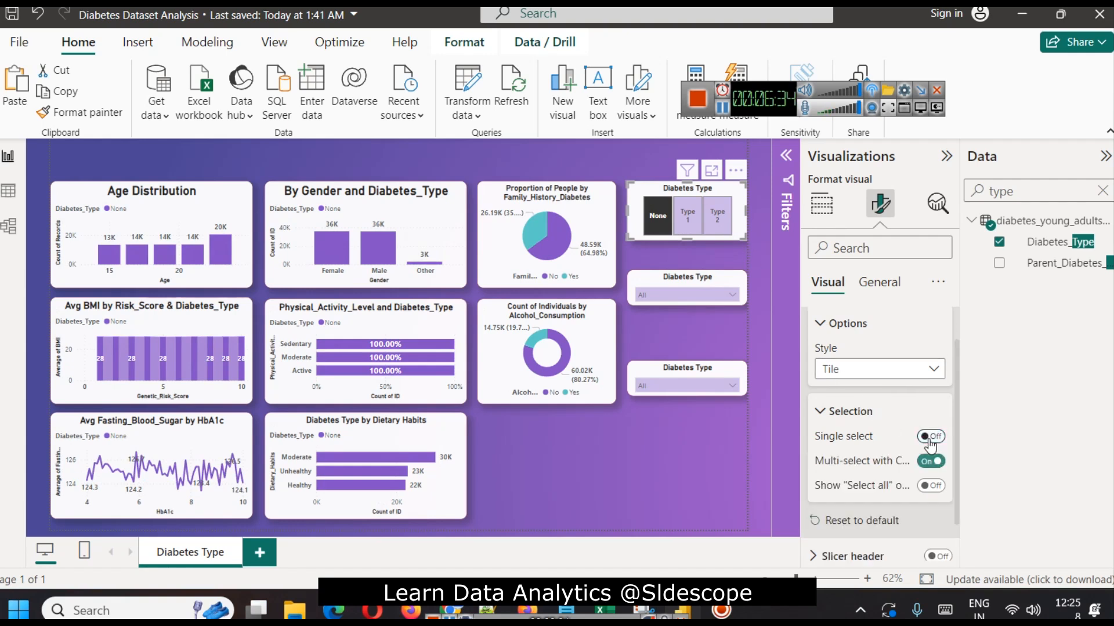
{"action": "left_click", "coordinate": [668, 231]}
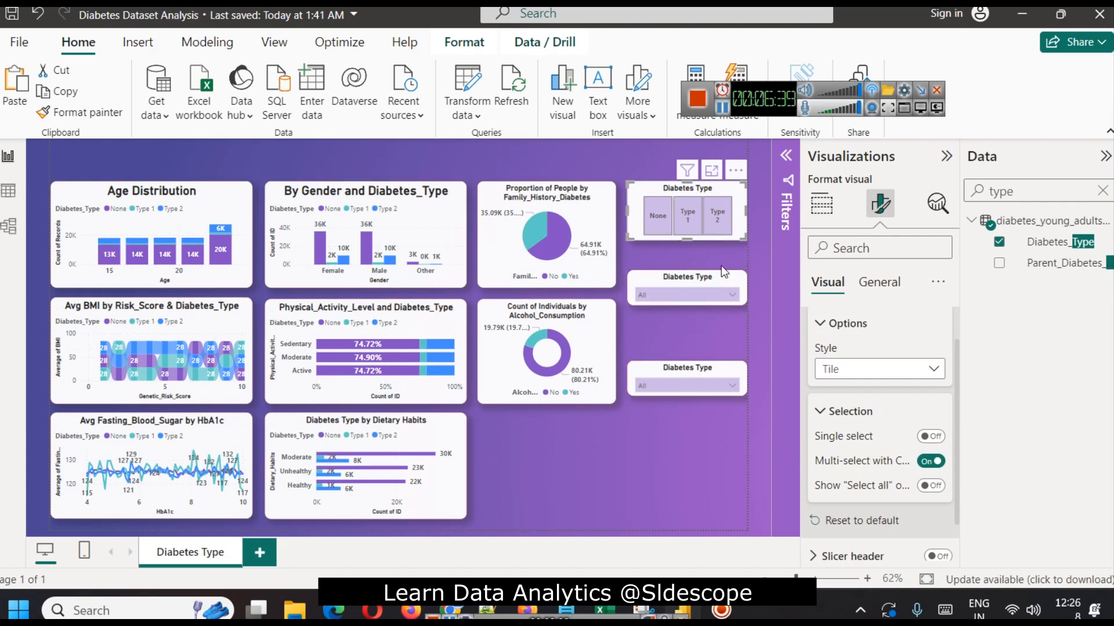
Reduce the height of the Diabetes Type tile slicer slightly.
{"action": "left_click_drag", "start_coordinate": [685, 239], "coordinate": [684, 227]}
{"action": "left_click", "coordinate": [691, 238]}
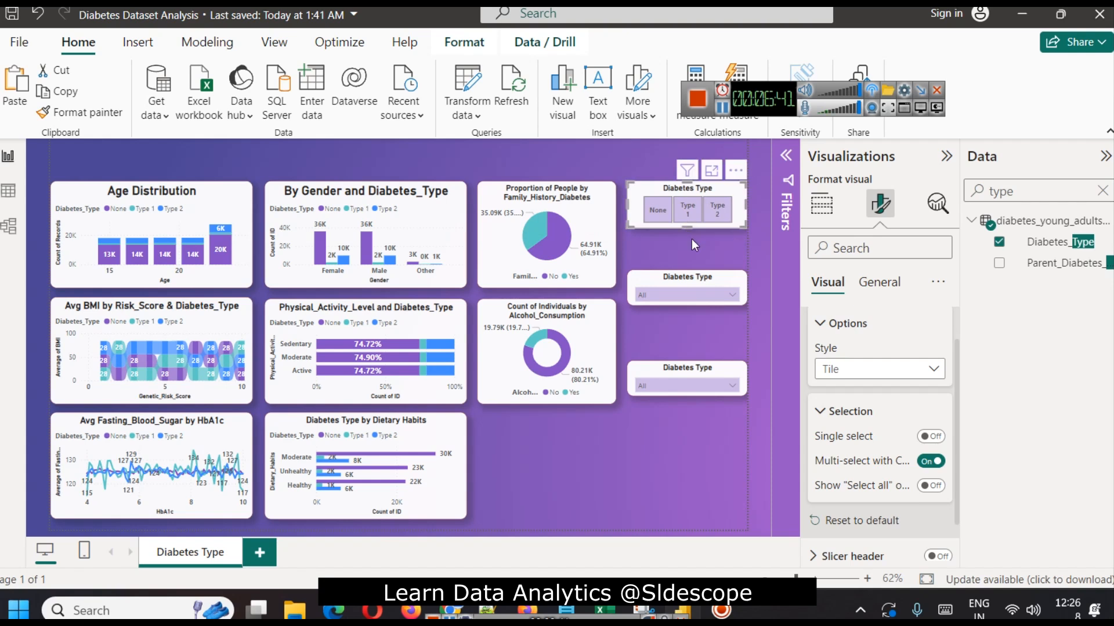
Replace the middle Diabetes Type slicer's field with Dietary_Habits and check its dropdown.
{"action": "left_click", "coordinate": [686, 280]}
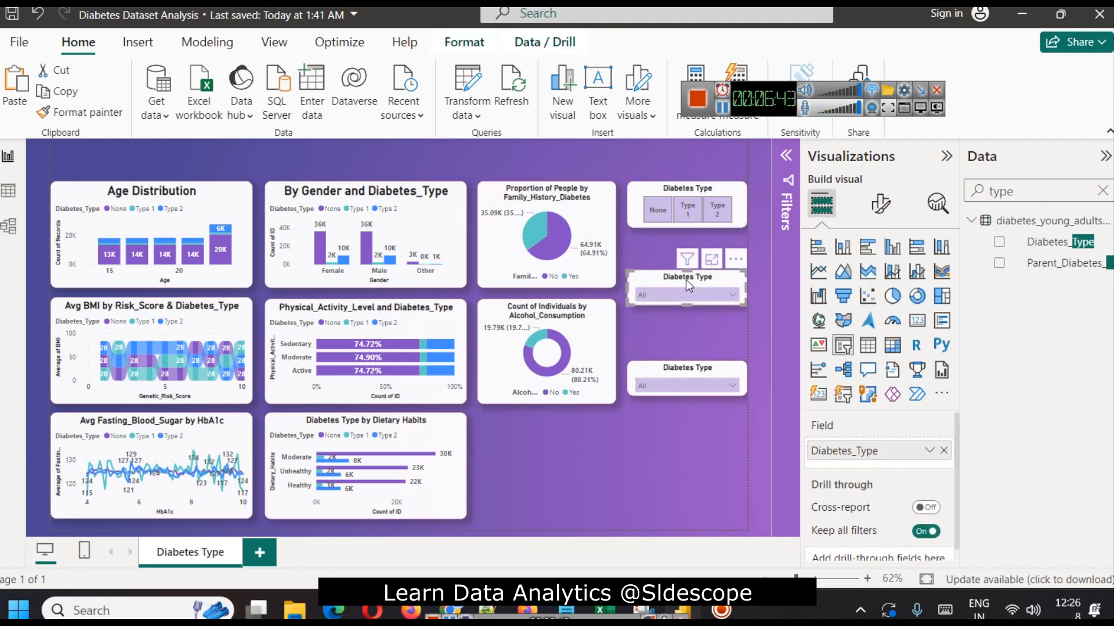
{"action": "left_click", "coordinate": [944, 451]}
{"action": "left_click", "coordinate": [1103, 191]}
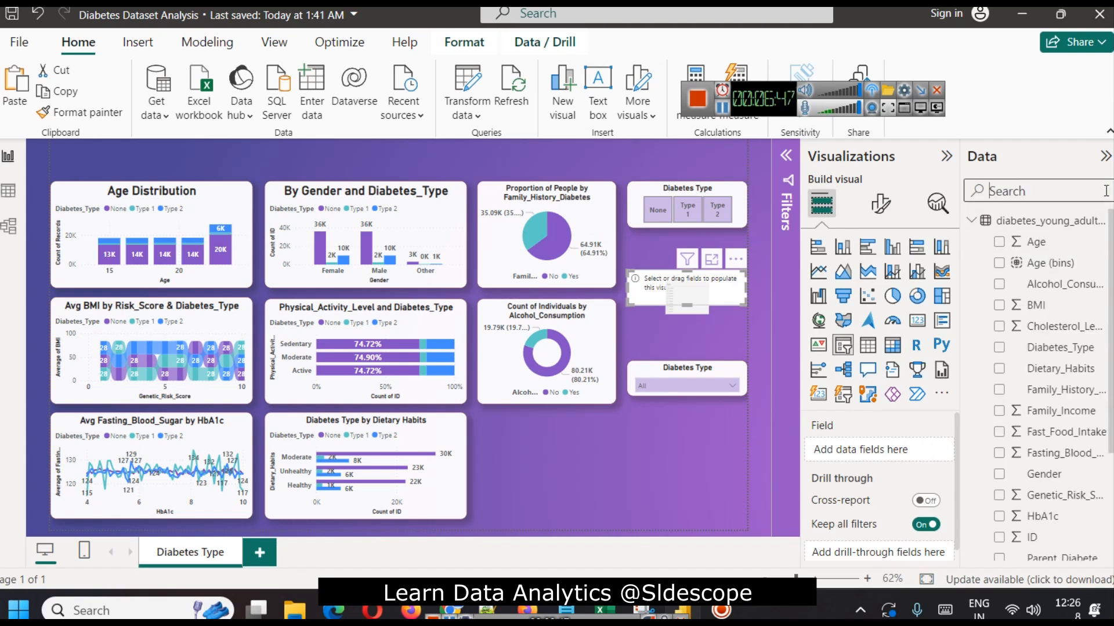
{"action": "left_click_drag", "start_coordinate": [1049, 371], "coordinate": [886, 456]}
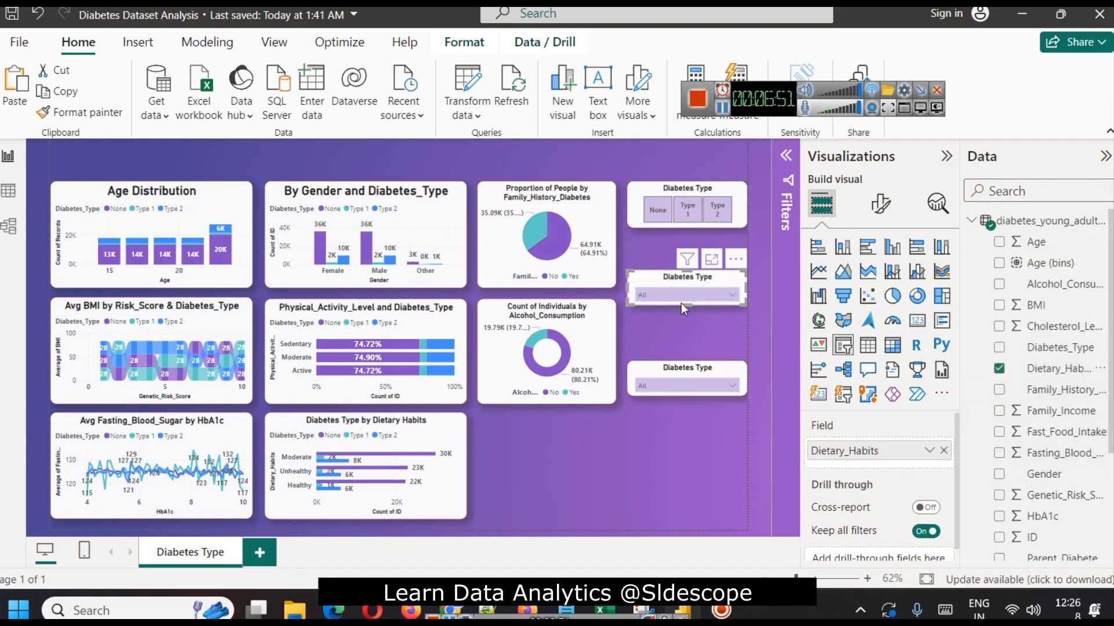
{"action": "left_click", "coordinate": [694, 292]}
{"action": "left_click", "coordinate": [695, 291]}
{"action": "left_click", "coordinate": [695, 292]}
{"action": "left_click", "coordinate": [695, 291]}
Change the Dietary_Habits slicer's style to Vertical list and make it tall enough for its three options.
{"action": "left_click", "coordinate": [880, 203]}
{"action": "left_click", "coordinate": [870, 325]}
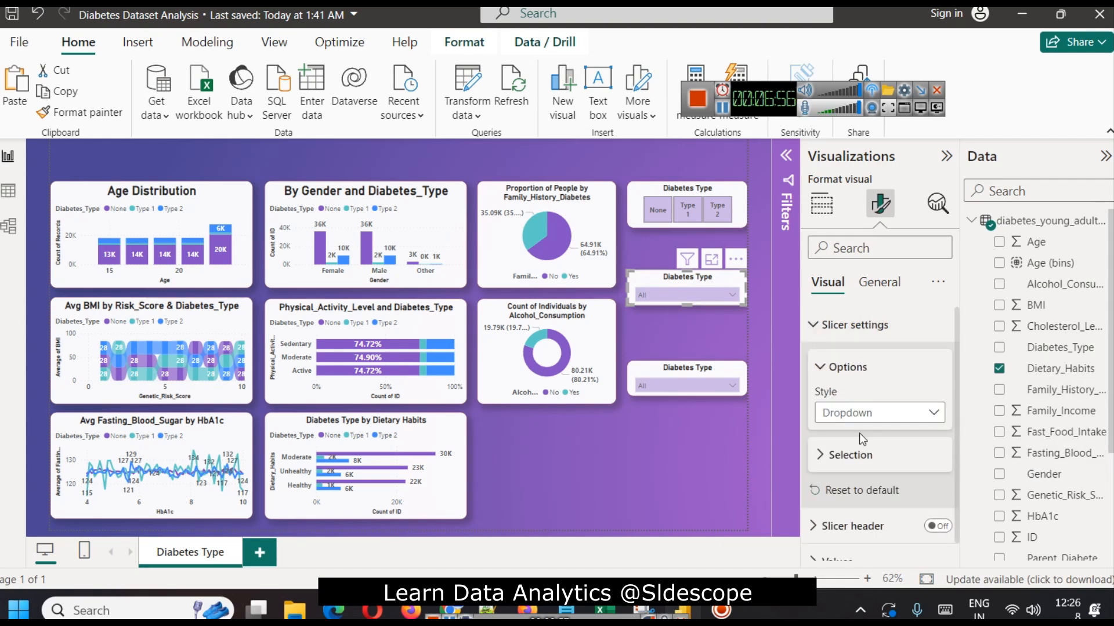
{"action": "left_click", "coordinate": [863, 413]}
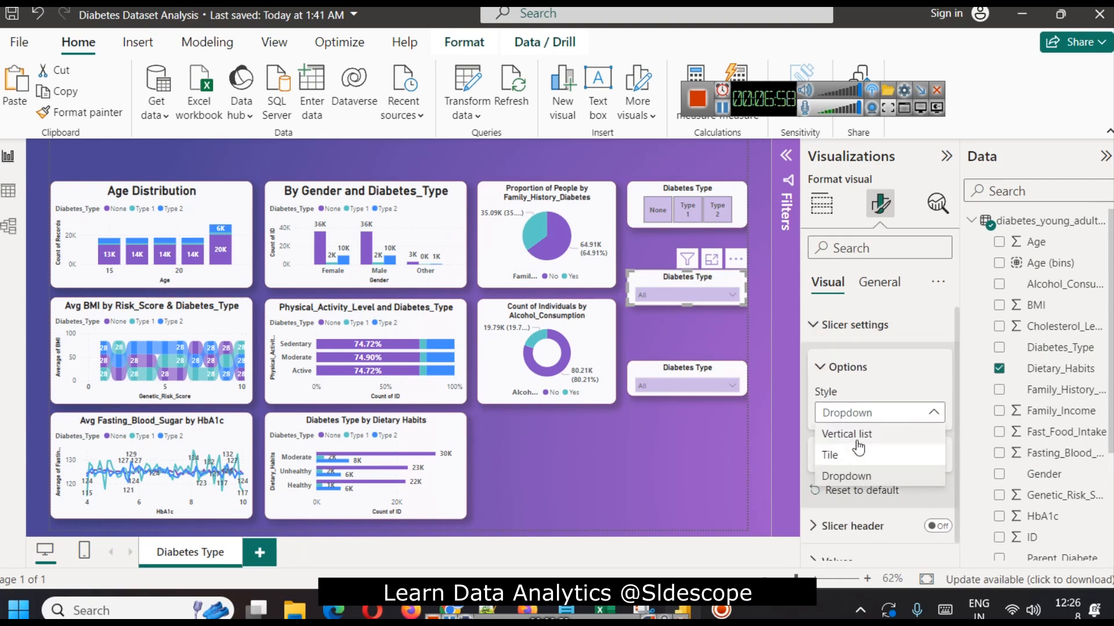
{"action": "left_click", "coordinate": [856, 439]}
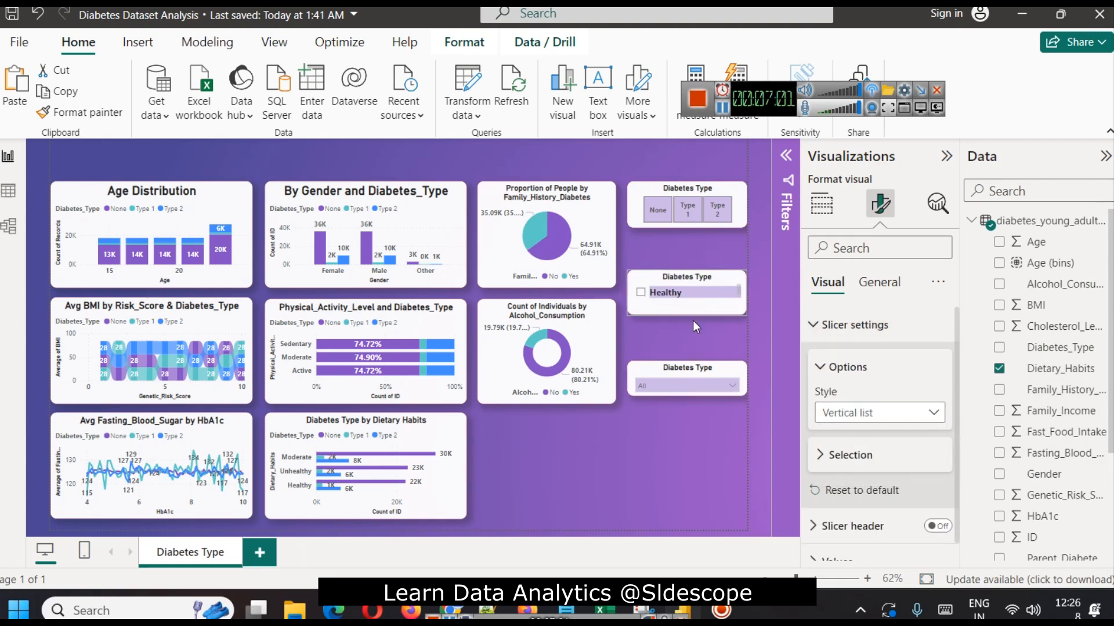
{"action": "left_click", "coordinate": [699, 471]}
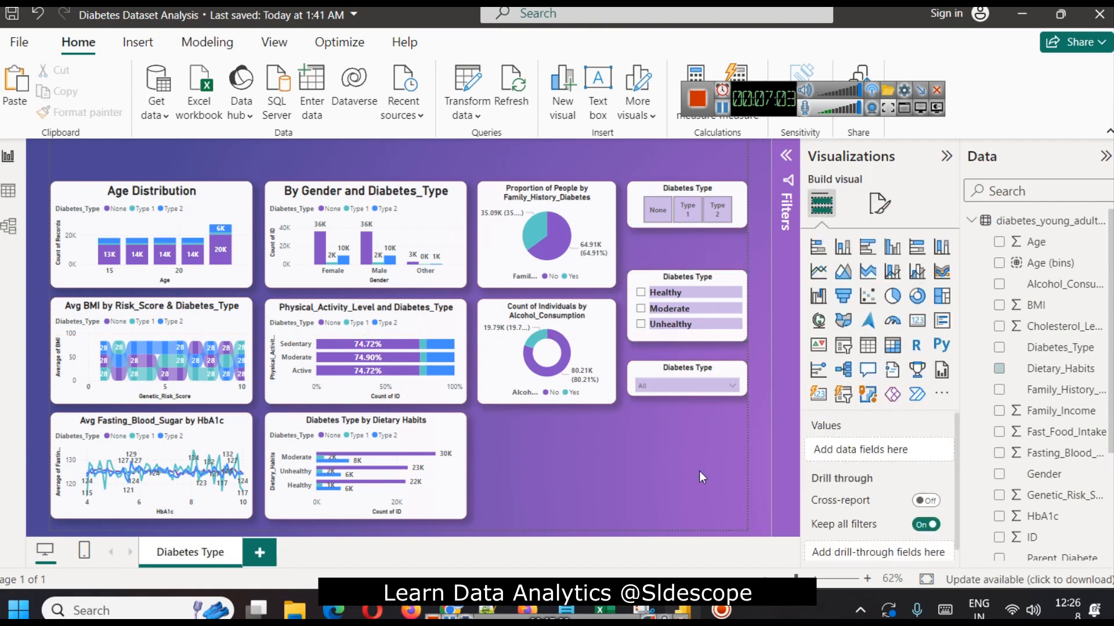
Move the vertical list slicer up directly beneath the Diabetes Type tile slicer and reduce its height slightly.
{"action": "left_click_drag", "start_coordinate": [648, 280], "coordinate": [652, 249]}
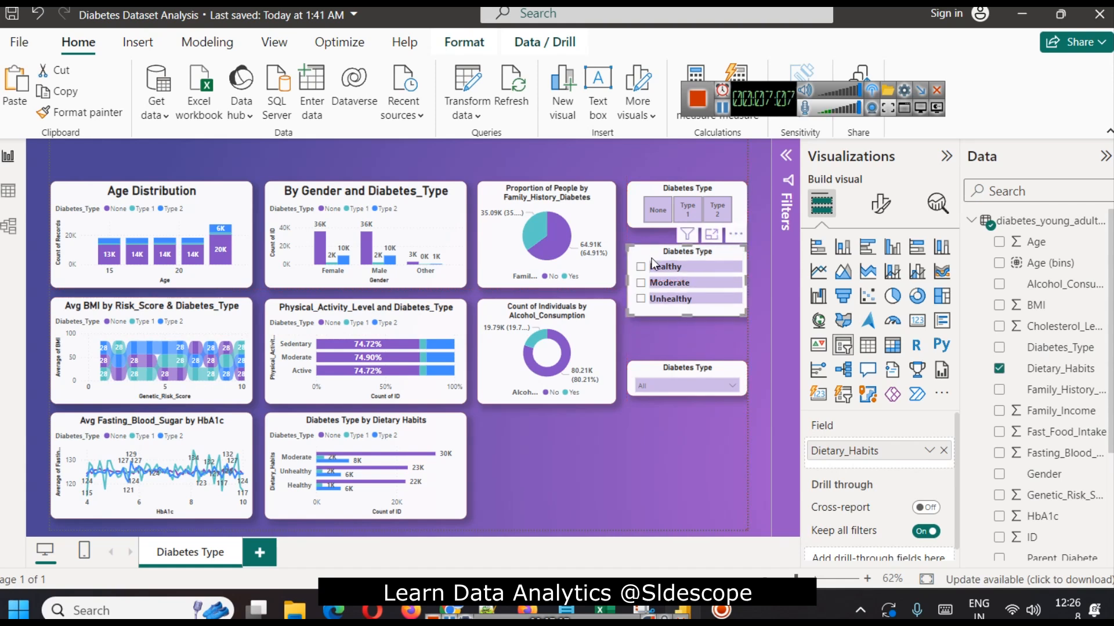
{"action": "left_click", "coordinate": [666, 332]}
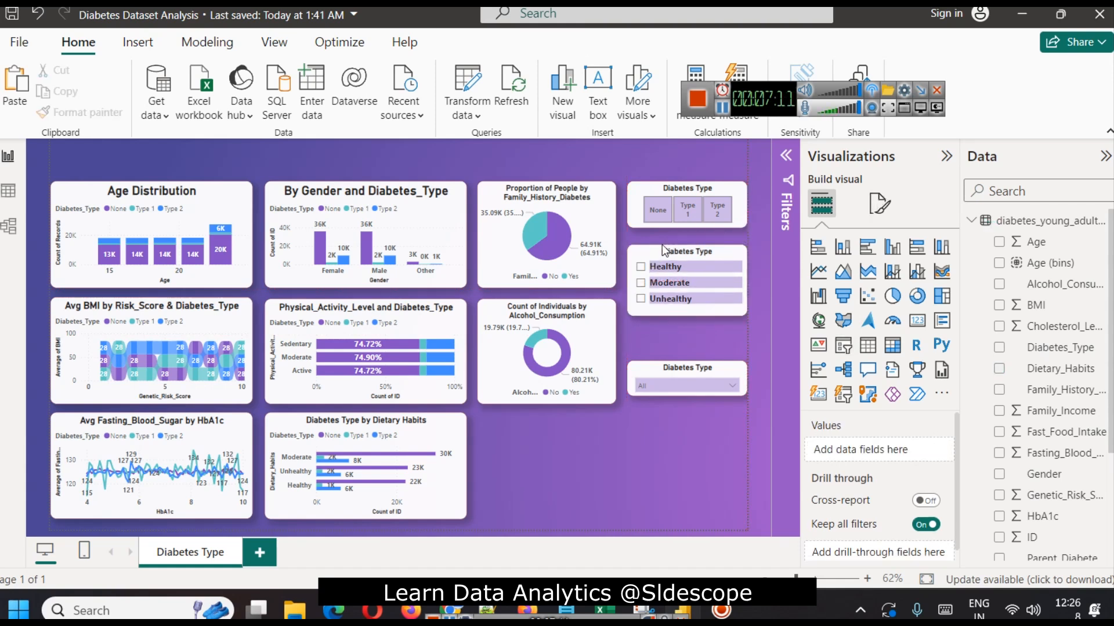
{"action": "left_click_drag", "start_coordinate": [662, 254], "coordinate": [662, 243]}
{"action": "mouse_move", "coordinate": [681, 310]}
{"action": "left_mouse_down"}
{"action": "mouse_move", "coordinate": [685, 291]}
{"action": "mouse_move", "coordinate": [682, 301]}
{"action": "left_mouse_up"}
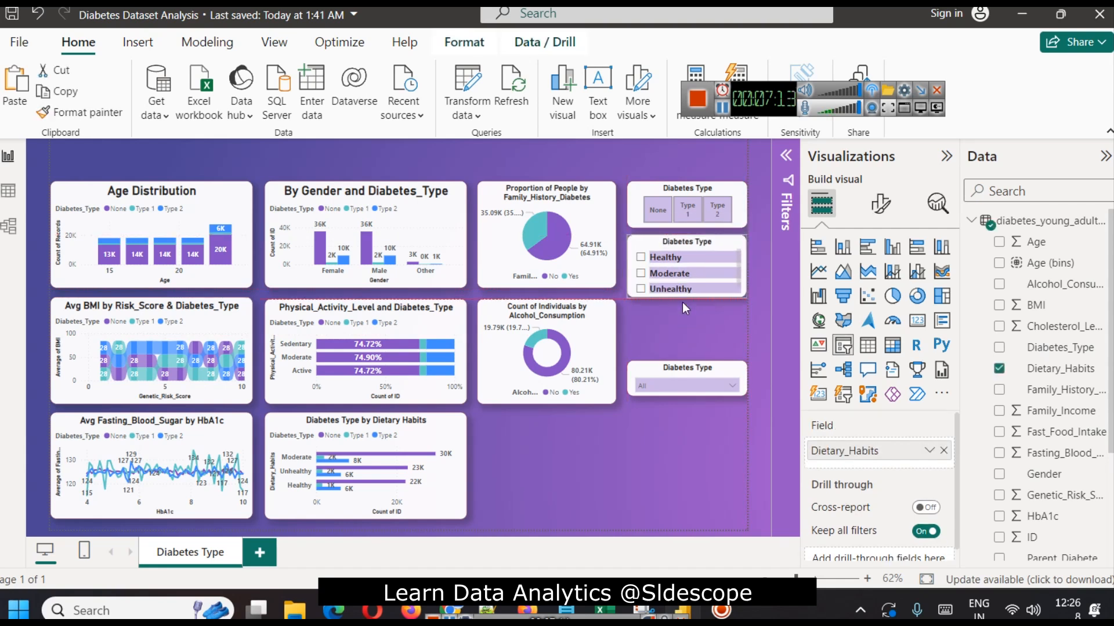
{"action": "left_click", "coordinate": [685, 337]}
Move the lowest slicer up beneath the vertical list slicer and replace its field with Family_History_Diabetes.
{"action": "left_click_drag", "start_coordinate": [683, 366], "coordinate": [681, 321]}
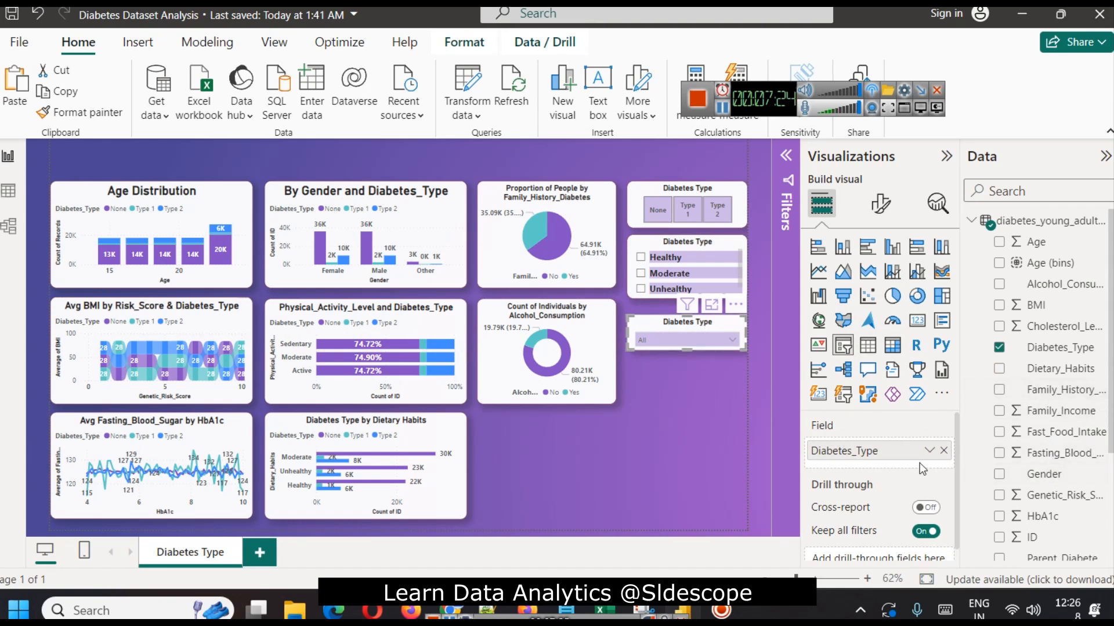
{"action": "left_click", "coordinate": [943, 453]}
{"action": "left_click_drag", "start_coordinate": [1064, 390], "coordinate": [884, 453]}
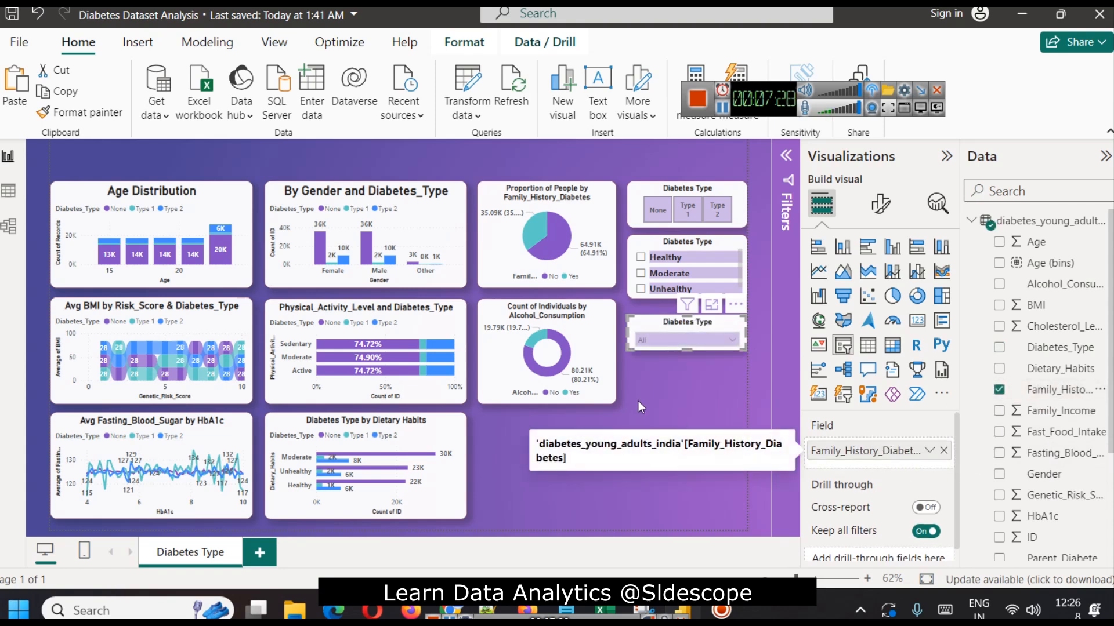
{"action": "left_click", "coordinate": [686, 341]}
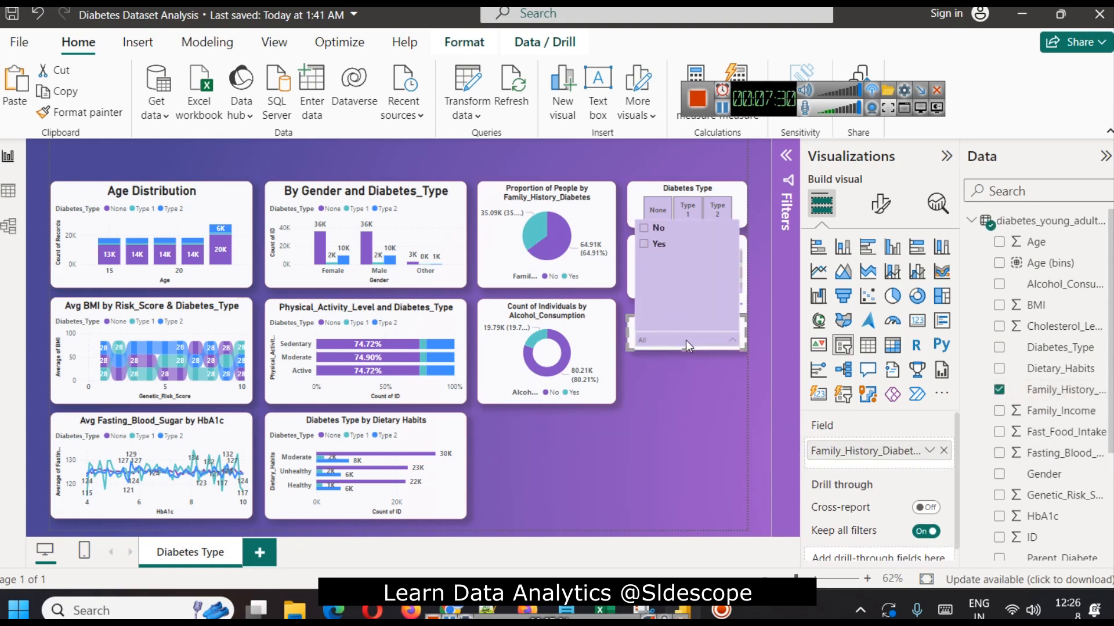
{"action": "left_click", "coordinate": [686, 341]}
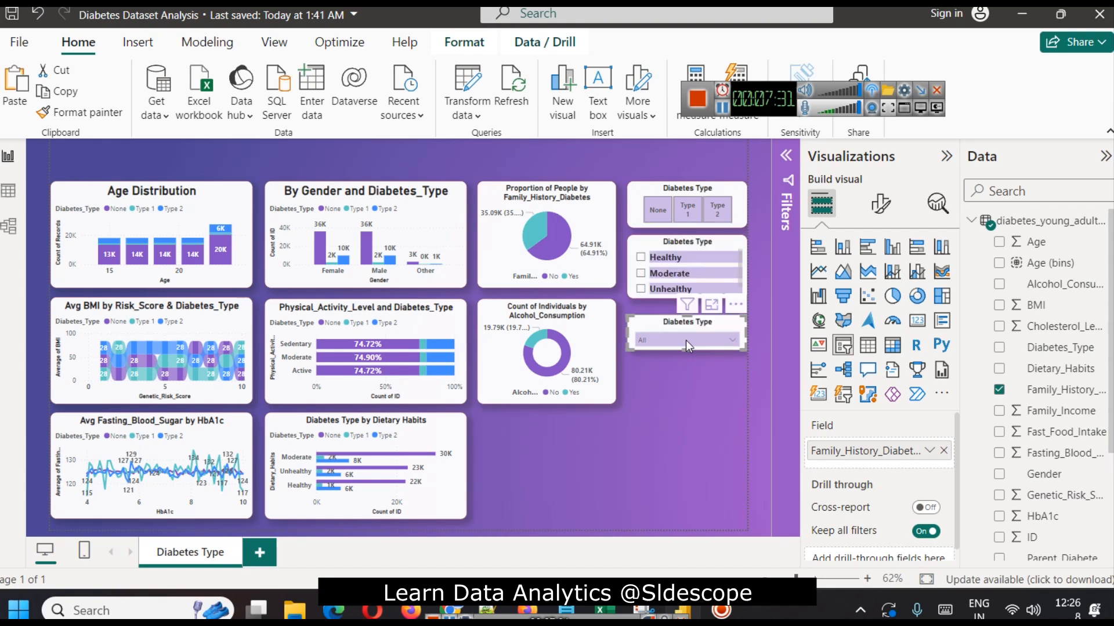
{"action": "left_click", "coordinate": [668, 426]}
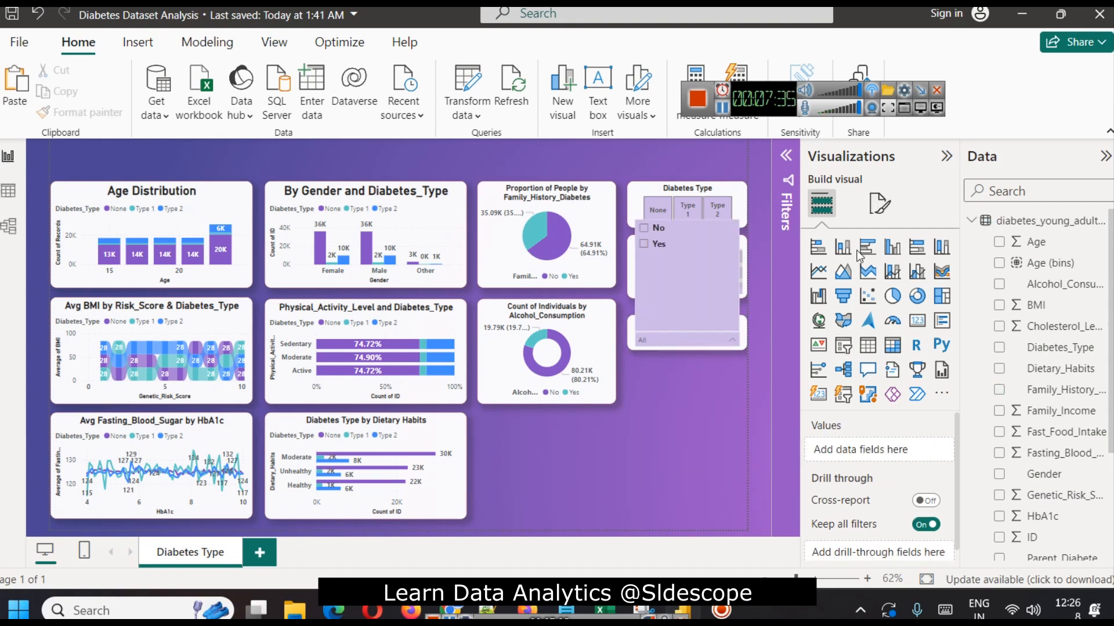
Change the Family_History_Diabetes slicer's style to Tile.
{"action": "left_click", "coordinate": [873, 210]}
{"action": "left_click", "coordinate": [822, 204]}
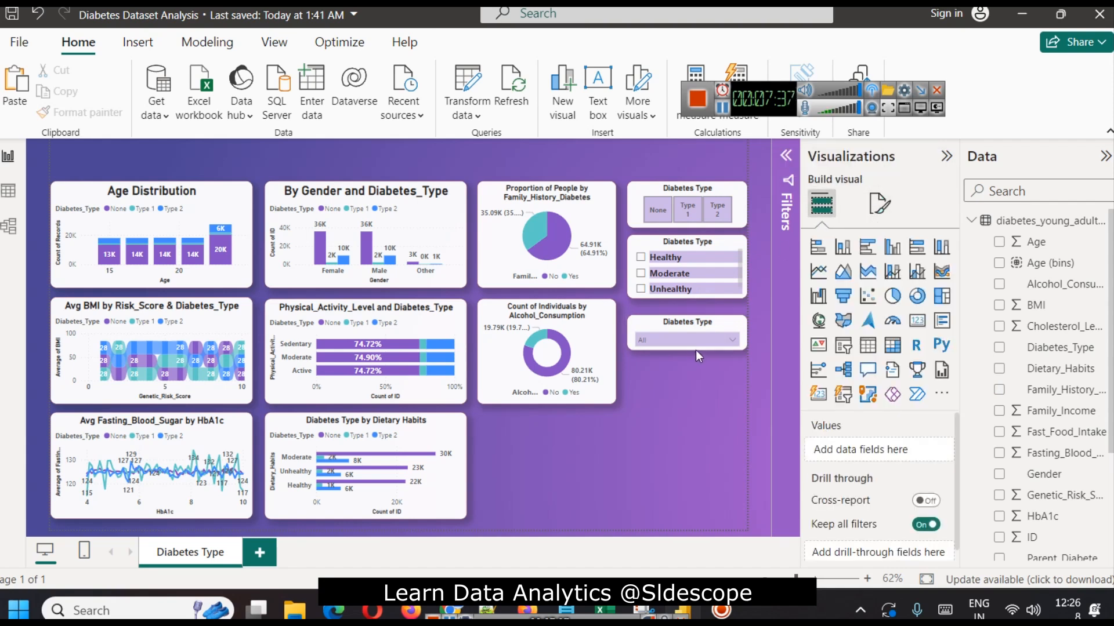
{"action": "left_click", "coordinate": [698, 325]}
{"action": "left_click", "coordinate": [880, 203]}
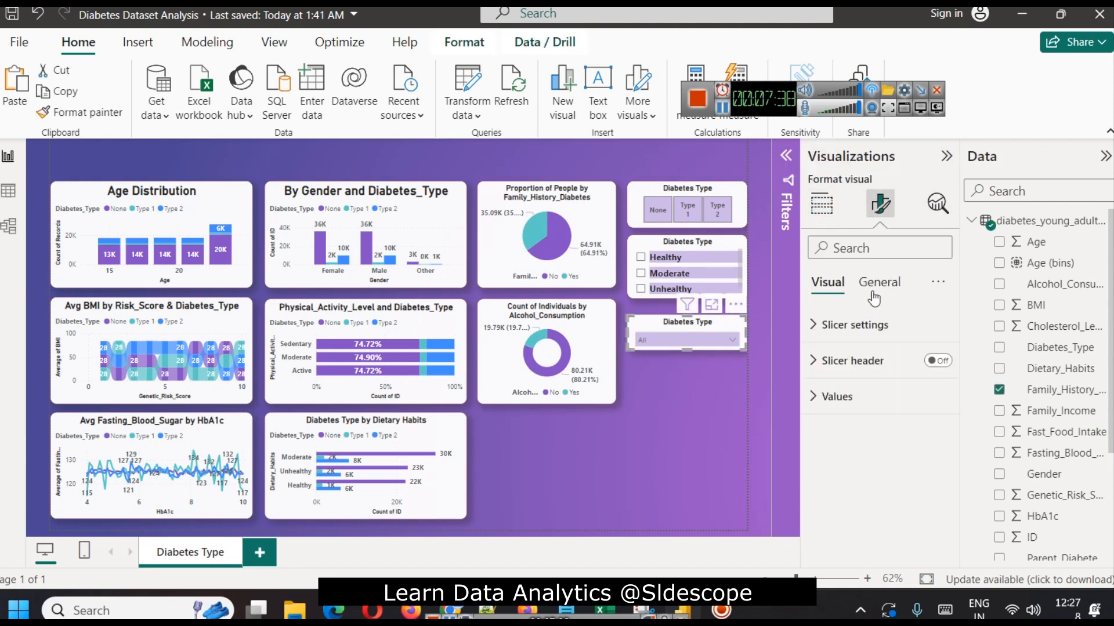
{"action": "left_click", "coordinate": [854, 325]}
{"action": "left_click", "coordinate": [870, 413]}
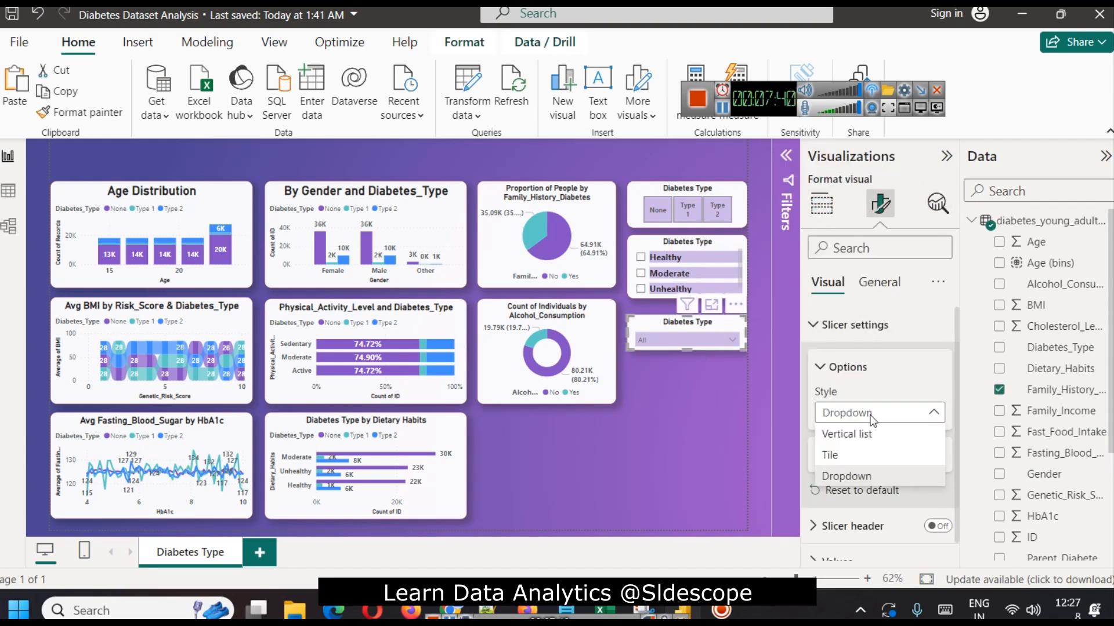
{"action": "left_click", "coordinate": [870, 456]}
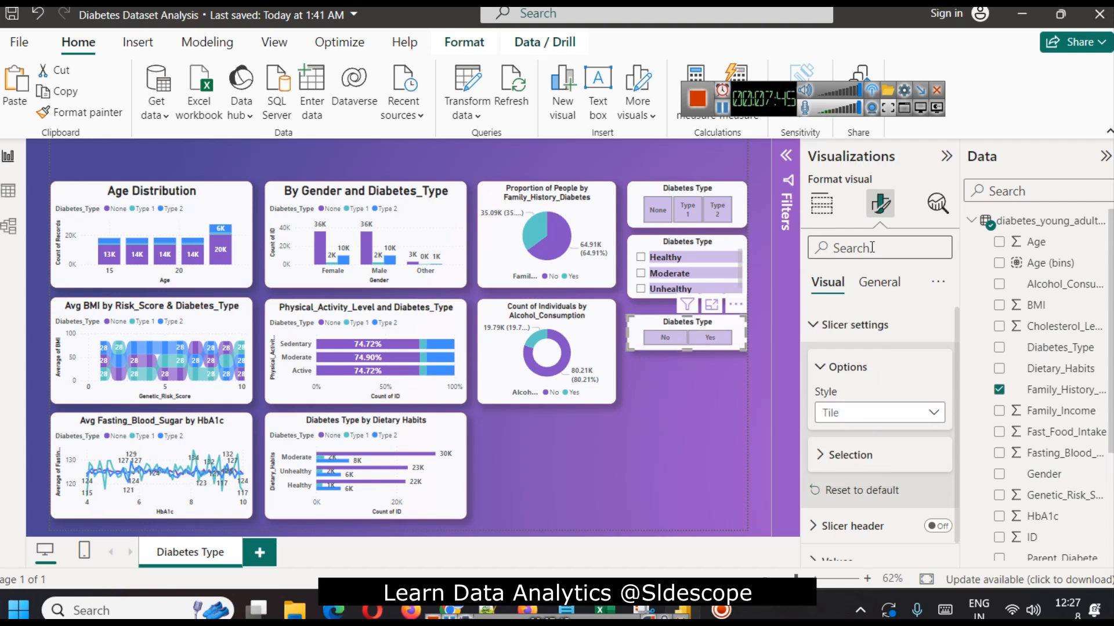
Change the title of the No/Yes tile slicer to "Family History of Diabetes".
{"action": "left_click", "coordinate": [877, 283]}
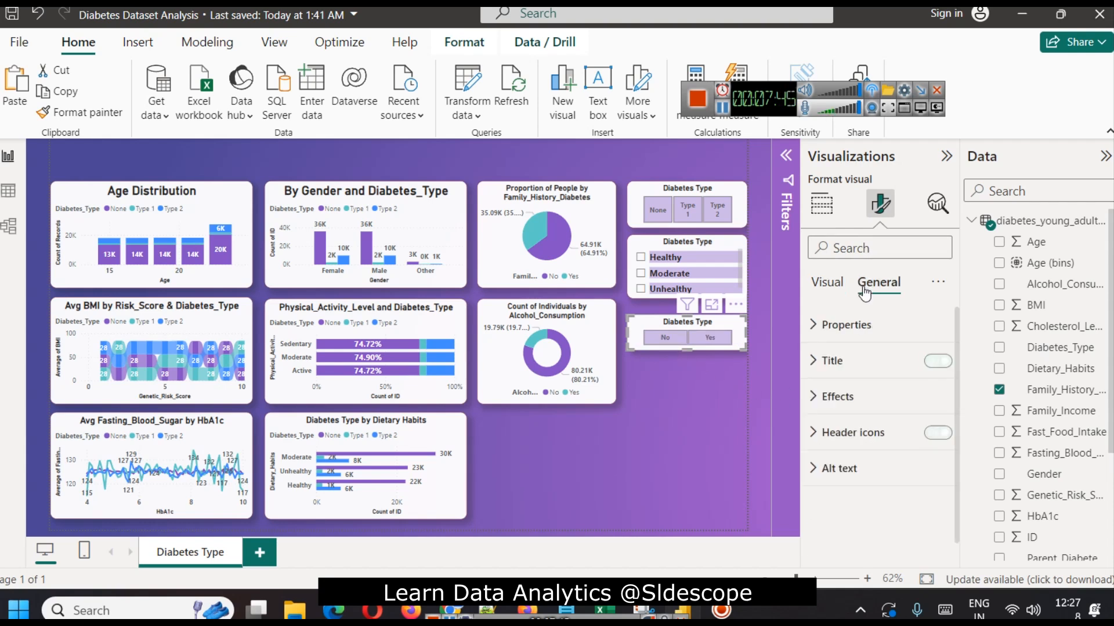
{"action": "left_click", "coordinate": [845, 362]}
{"action": "left_click", "coordinate": [871, 448]}
{"action": "key", "text": "ctrl+a"}
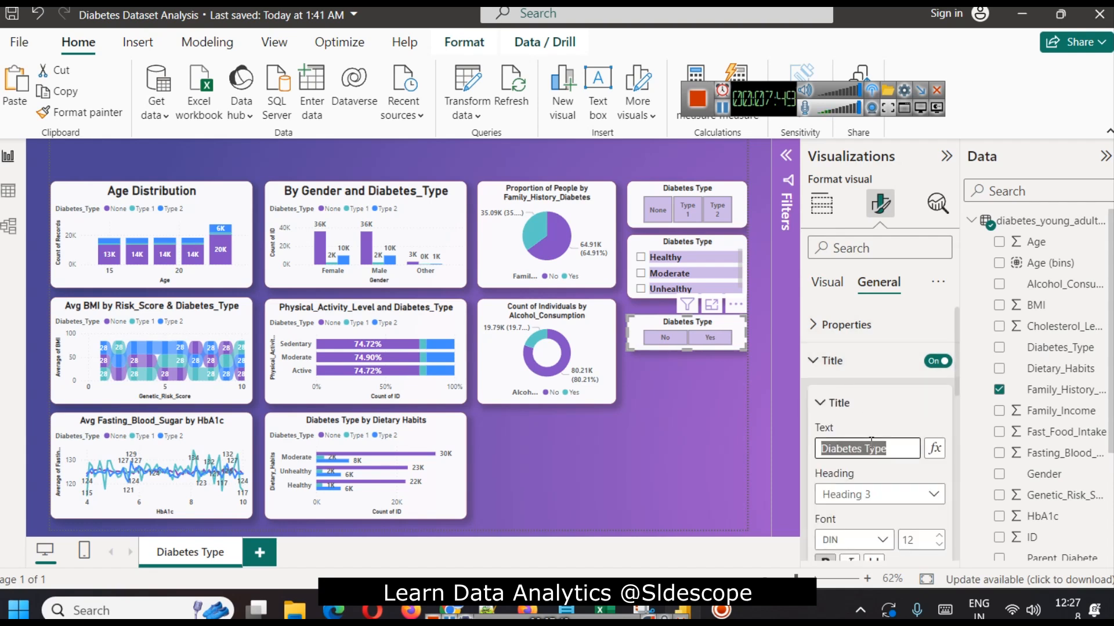
{"action": "key", "text": "BackSpace"}
{"action": "type", "text": "Family"}
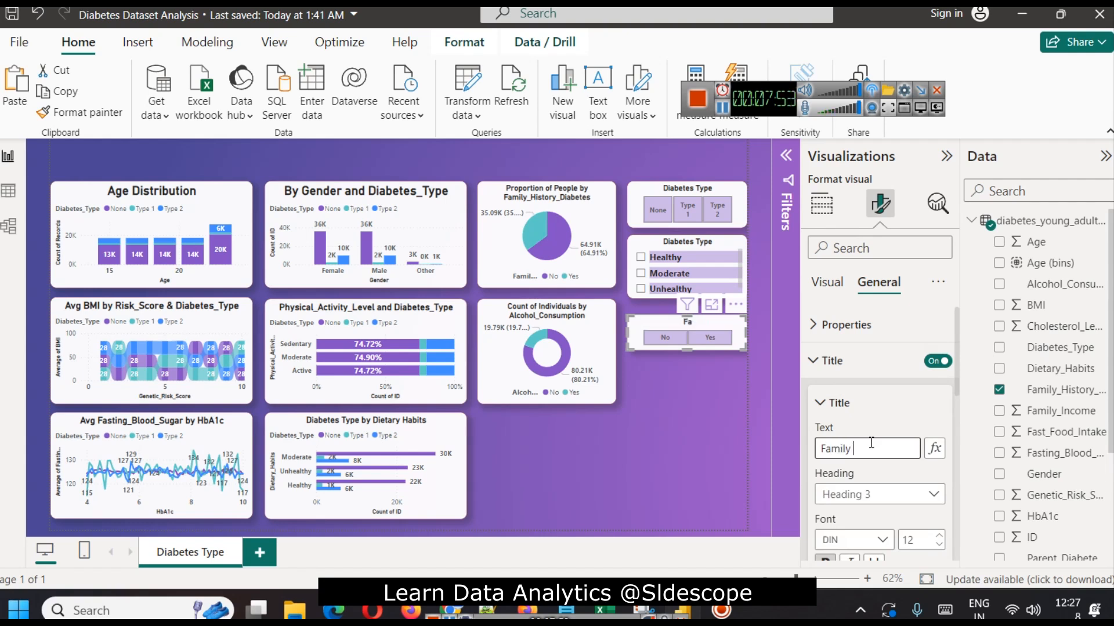
{"action": "type", "text": " History of"}
{"action": "type", "text": "Diabetes"}
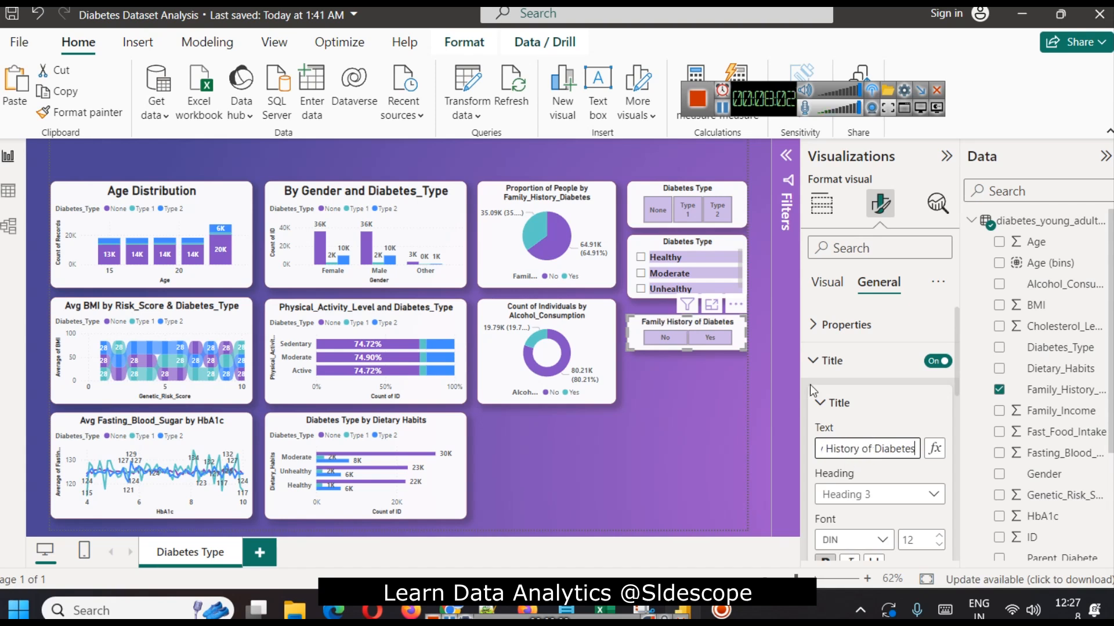
Change the title of the vertical list slicer to "Dietary Habits".
{"action": "left_click", "coordinate": [680, 236]}
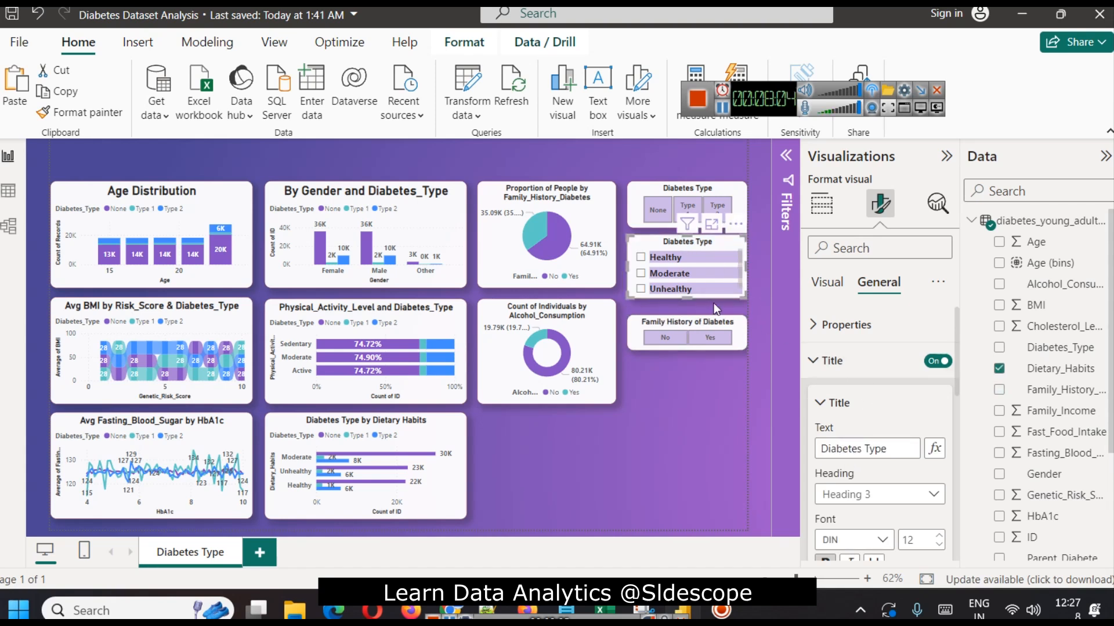
{"action": "left_click", "coordinate": [876, 448]}
{"action": "key", "text": "ctrl+a"}
{"action": "type", "text": "Dietary H"}
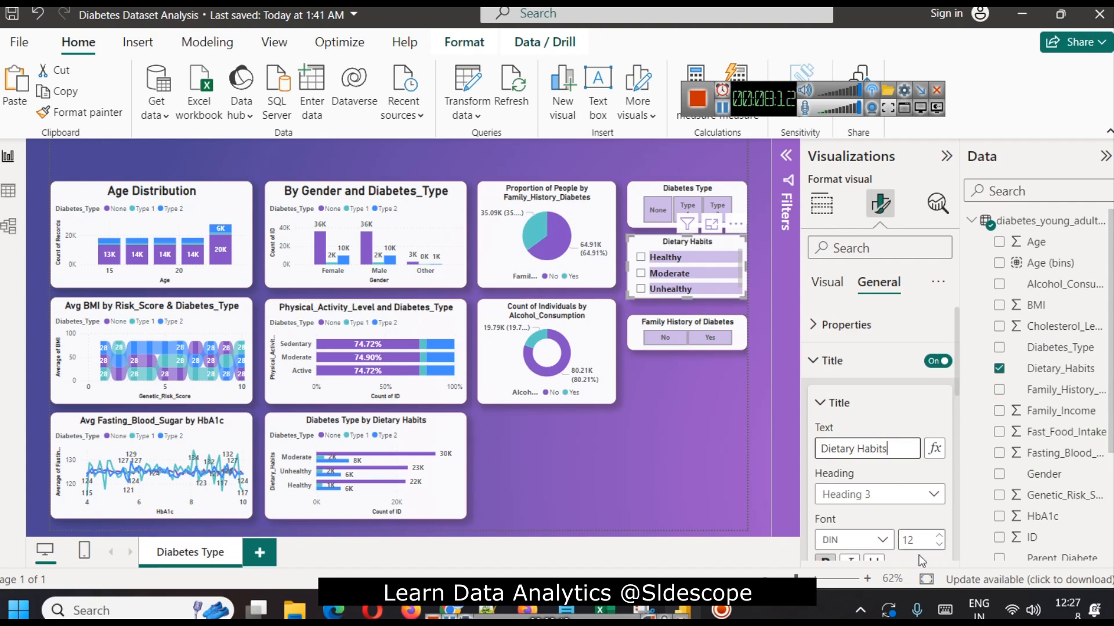
{"action": "left_click", "coordinate": [683, 423]}
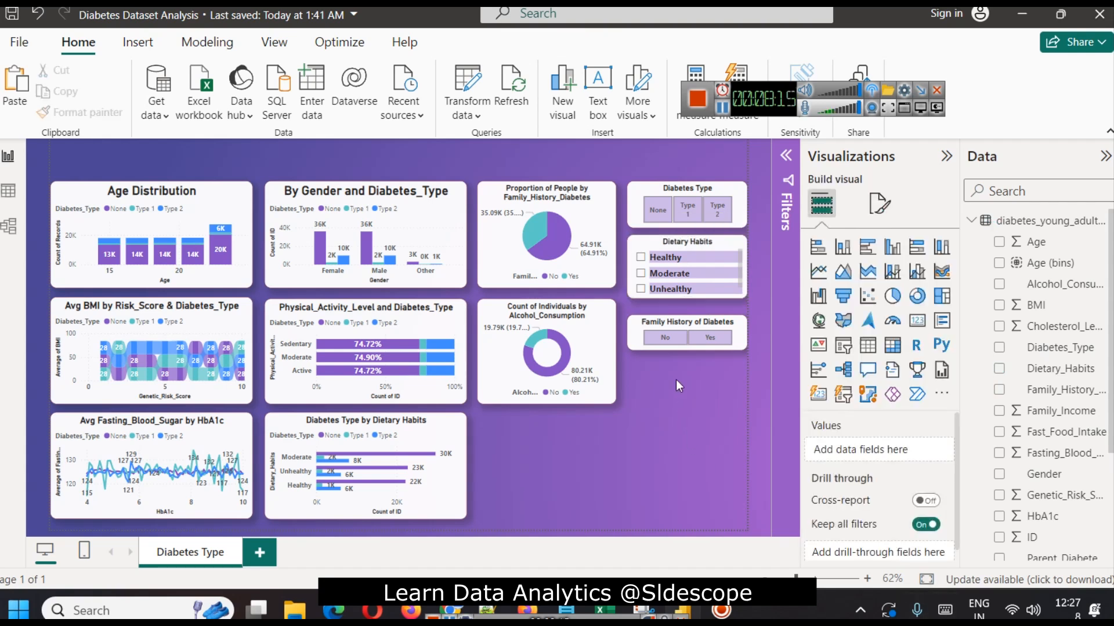
Test the Dietary Habits slicer by filtering the page by Moderate, and clear the filter.
{"action": "left_click", "coordinate": [664, 282]}
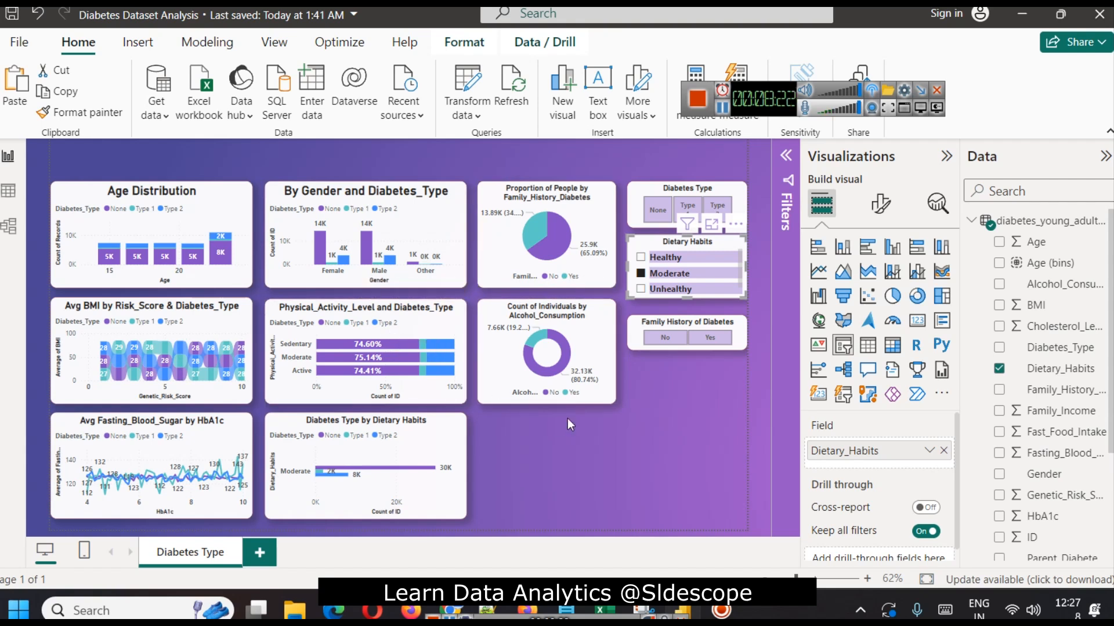
{"action": "left_click", "coordinate": [643, 405]}
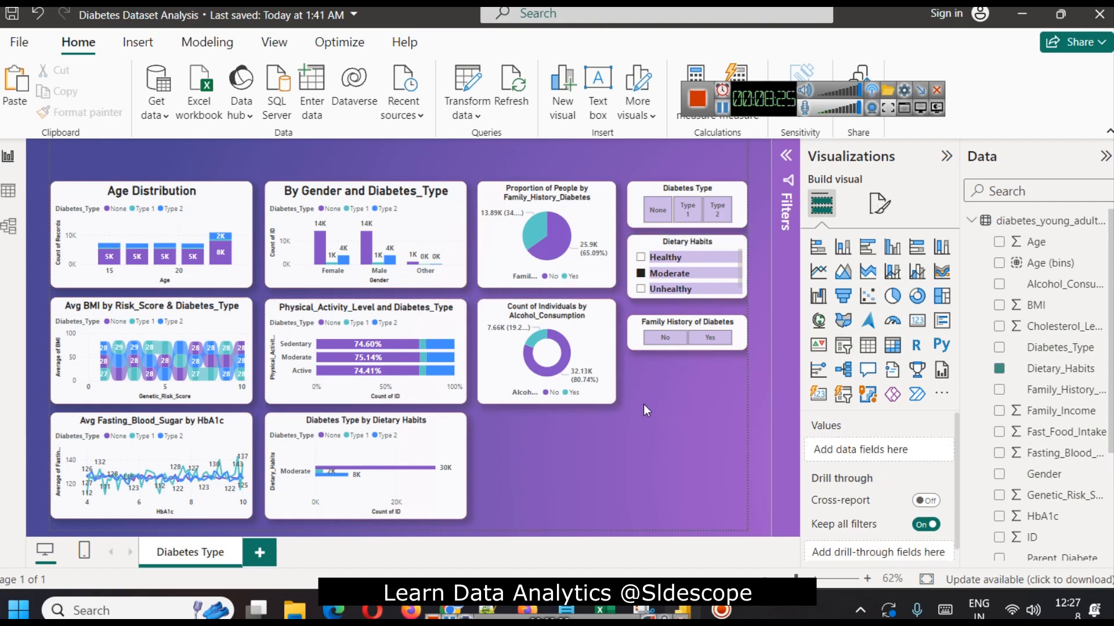
{"action": "left_click", "coordinate": [640, 273]}
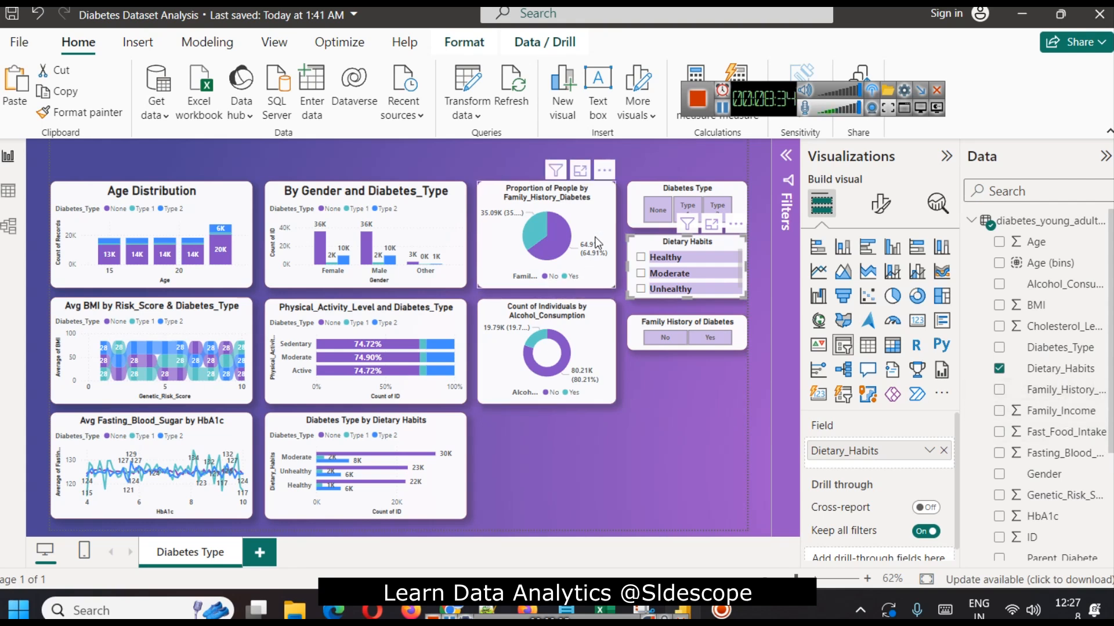
{"action": "scroll", "coordinate": [1089, 488], "scroll_direction": "down", "scroll_amount": 3}
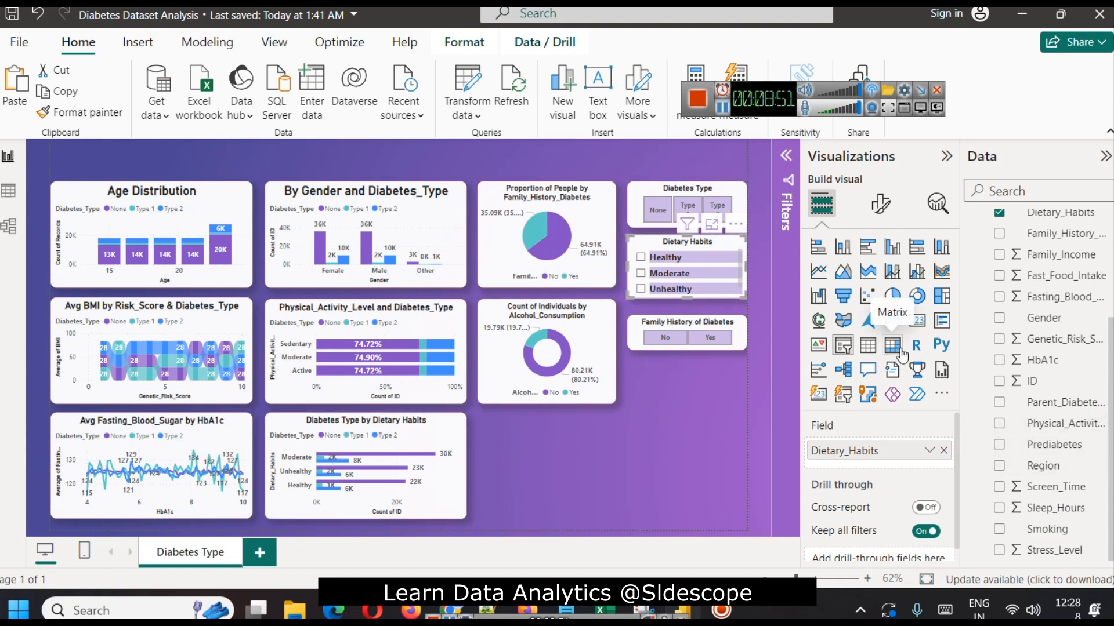
{"action": "left_click", "coordinate": [916, 321]}
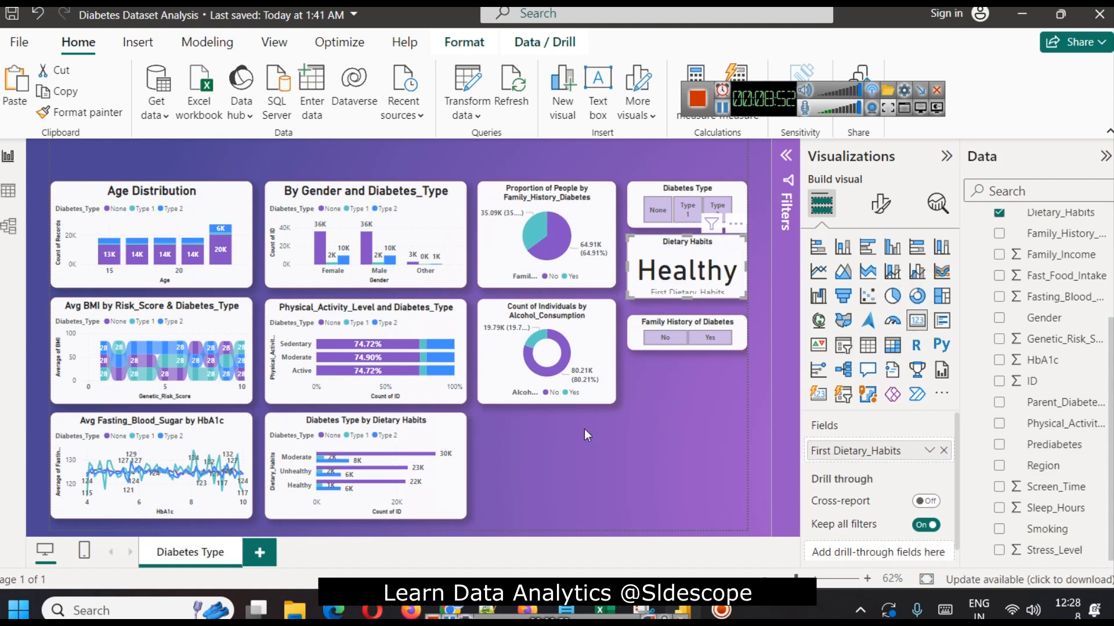
{"action": "key", "text": "ctrl+z"}
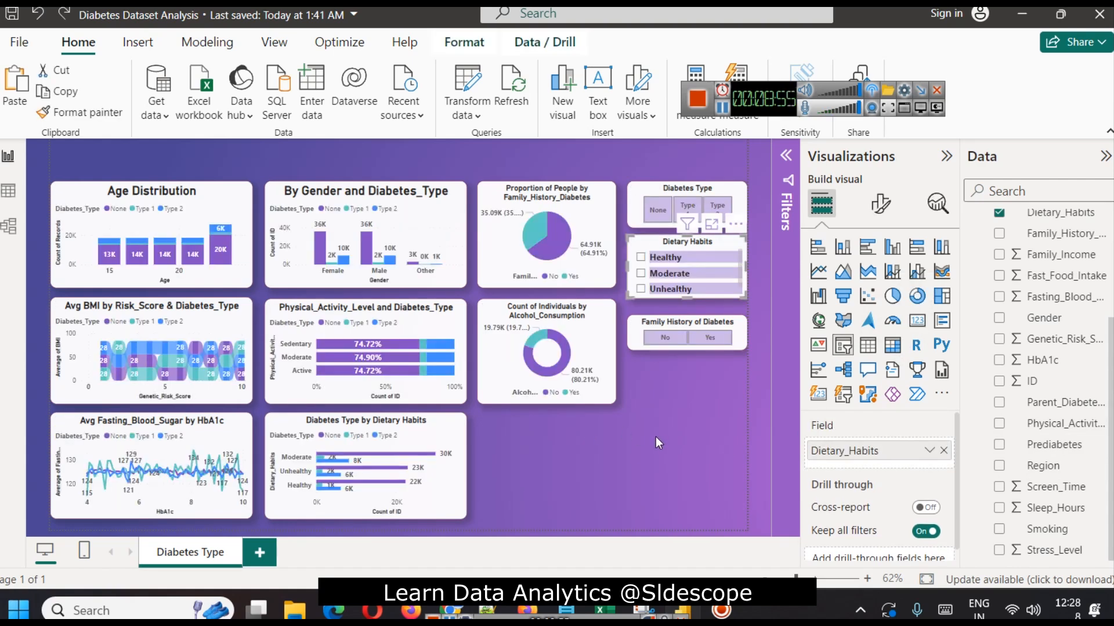
Add an empty card visual beneath the Alcohol_Consumption donut chart and shrink it to about half the chart's width.
{"action": "left_click", "coordinate": [917, 321]}
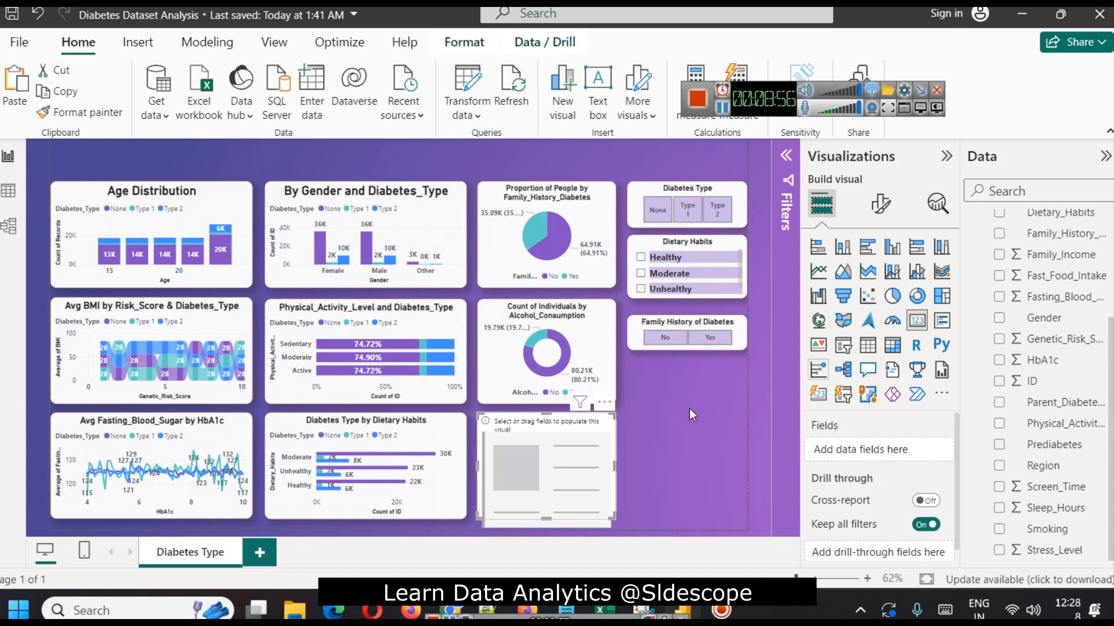
{"action": "left_click_drag", "start_coordinate": [612, 516], "coordinate": [537, 447]}
{"action": "left_click", "coordinate": [533, 451]}
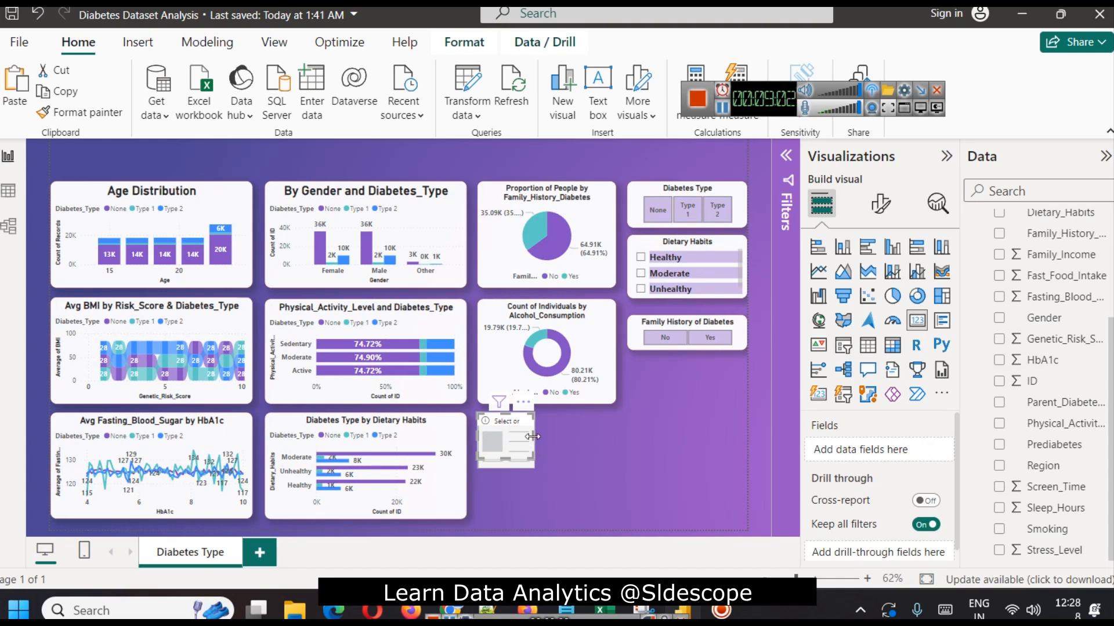
{"action": "left_click_drag", "start_coordinate": [532, 436], "coordinate": [542, 437]}
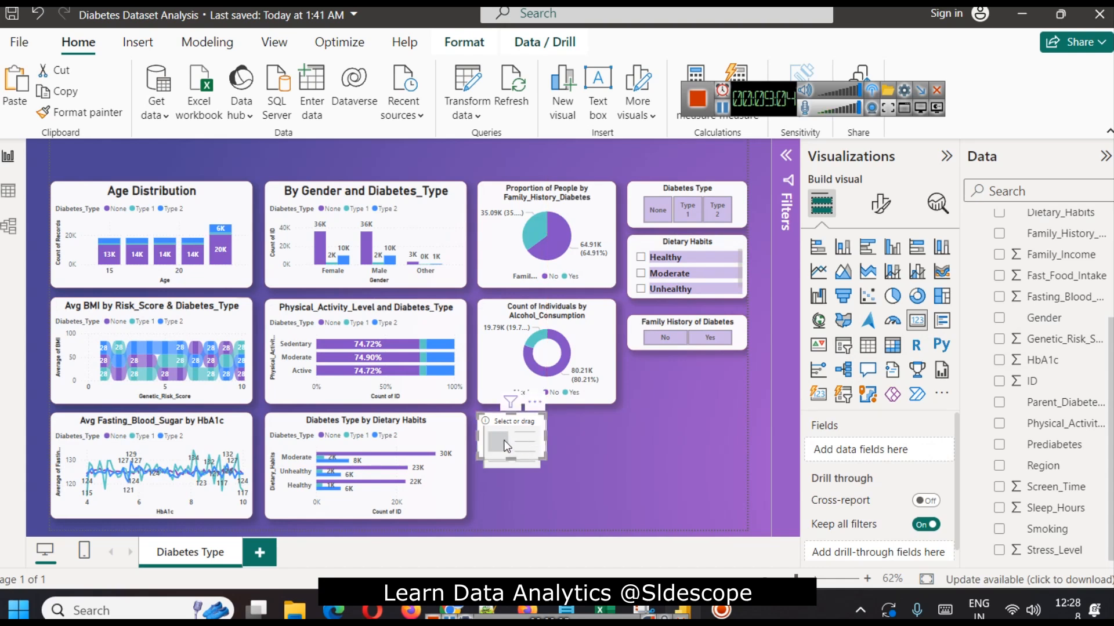
Add the HbA1c field to the empty card beneath the donut chart and summarize it as Average.
{"action": "left_click_drag", "start_coordinate": [1038, 360], "coordinate": [890, 453]}
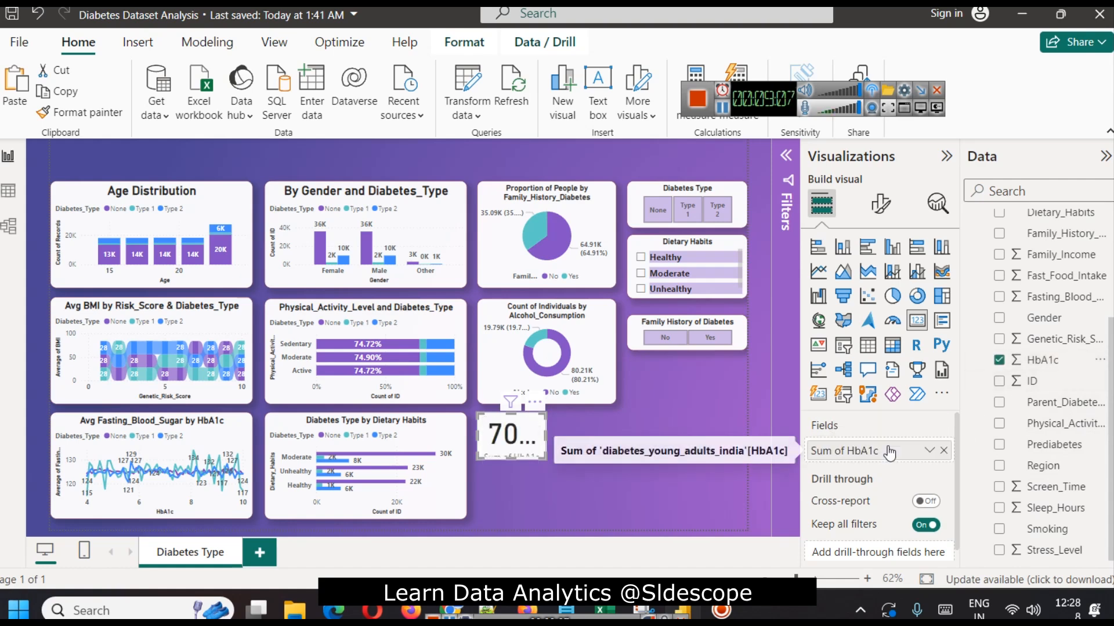
{"action": "left_click", "coordinate": [929, 450]}
{"action": "left_click", "coordinate": [1007, 255]}
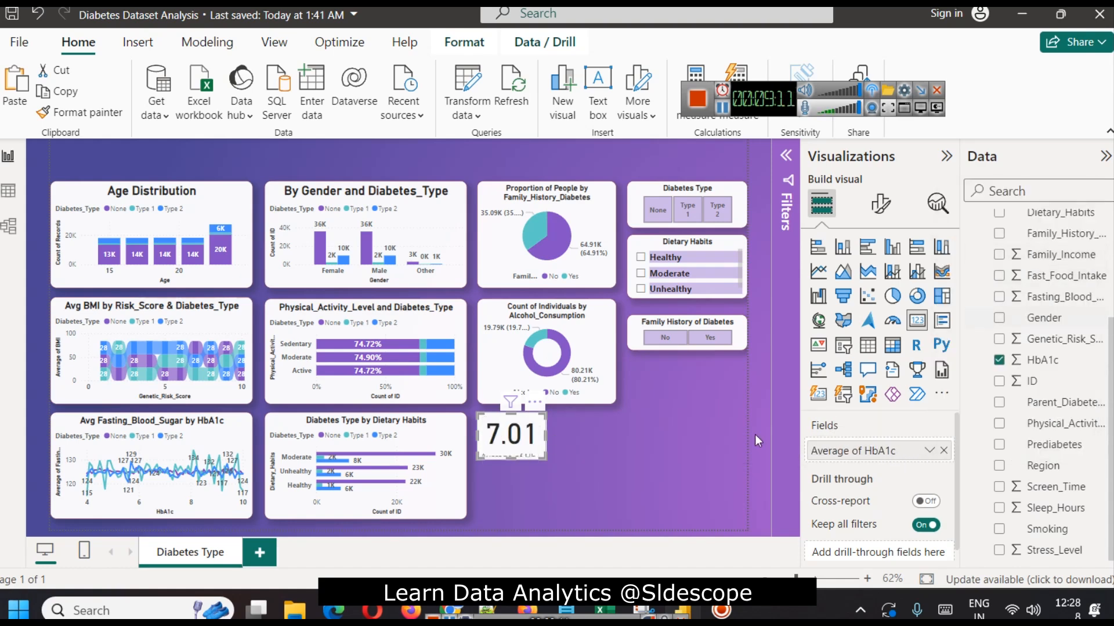
Set the HbA1c card's callout value font size to 22 and make its category label bold.
{"action": "left_click", "coordinate": [888, 206]}
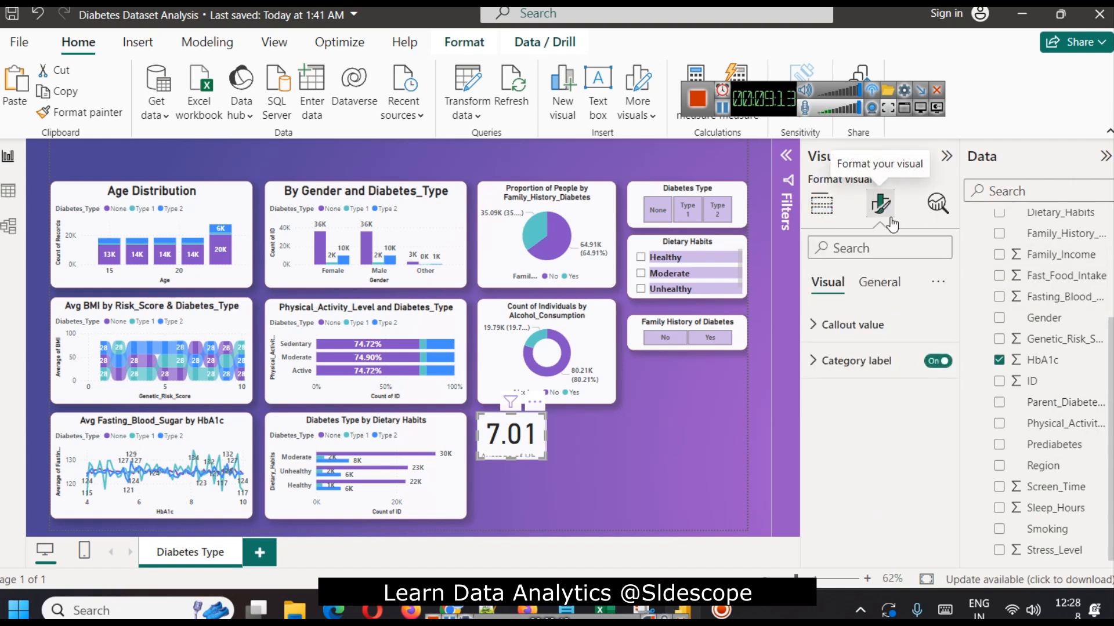
{"action": "left_click", "coordinate": [852, 325]}
{"action": "double_click", "coordinate": [922, 386]}
{"action": "type", "text": "22"}
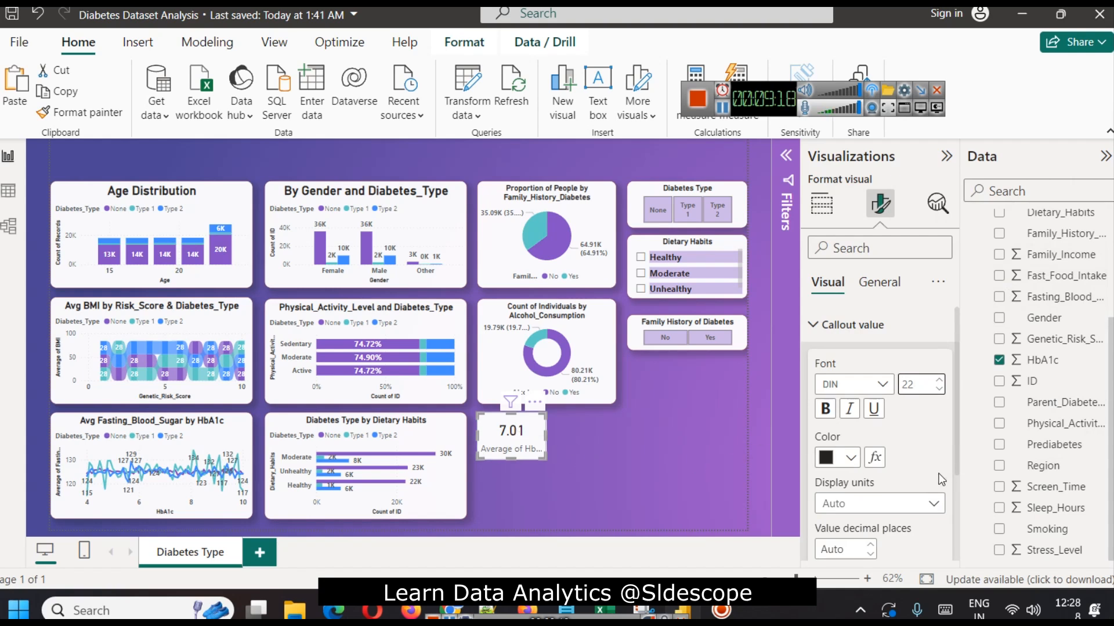
{"action": "left_click", "coordinate": [845, 333]}
{"action": "left_click", "coordinate": [845, 335]}
{"action": "left_click", "coordinate": [846, 335]}
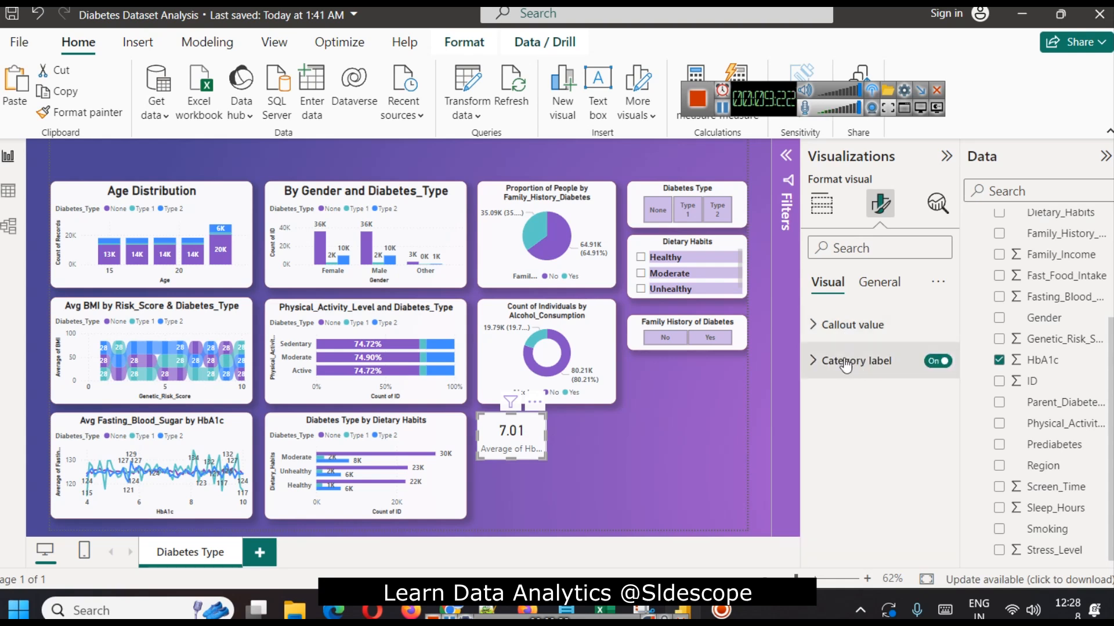
{"action": "left_click", "coordinate": [846, 363]}
{"action": "left_click", "coordinate": [824, 445]}
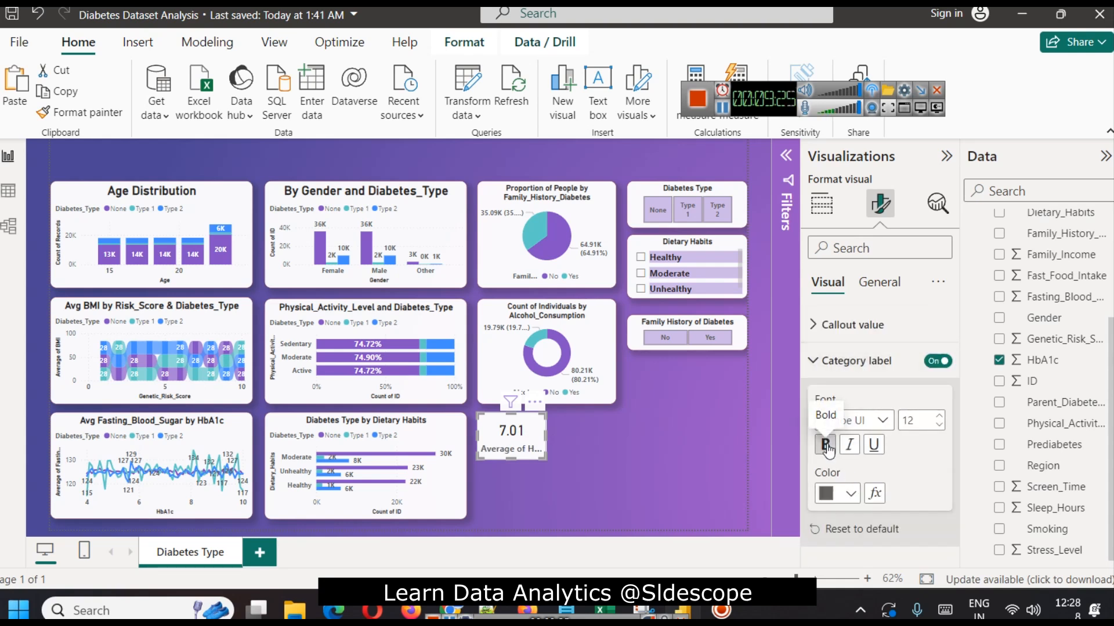
Rename the card's Average of HbA1c field to "Avg HbA1c" for this visual.
{"action": "left_click", "coordinate": [822, 204]}
{"action": "left_click", "coordinate": [929, 452]}
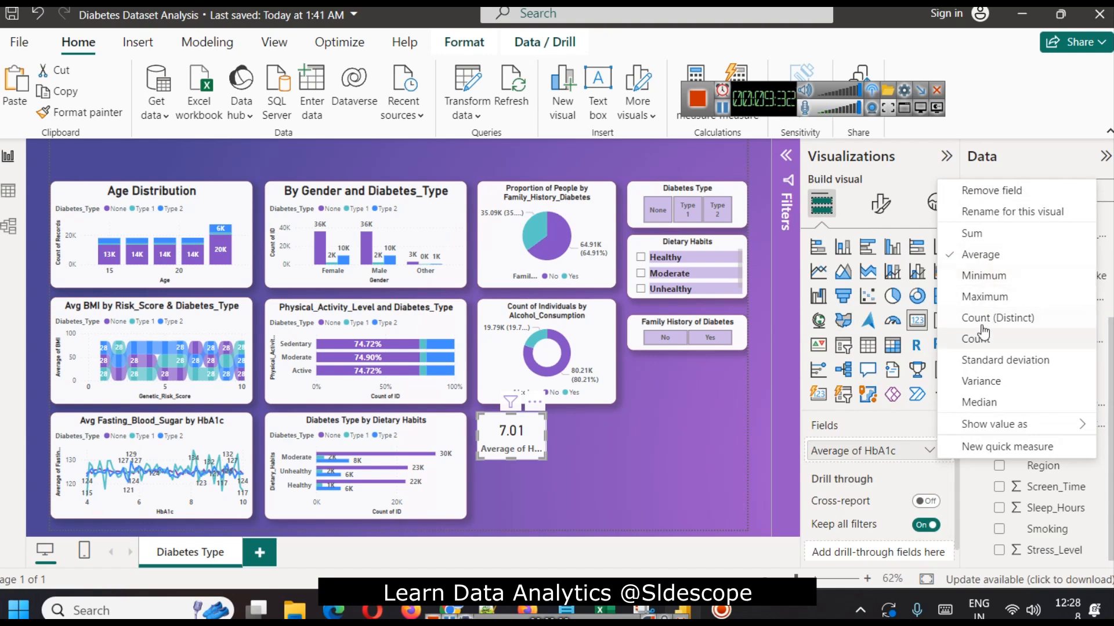
{"action": "left_click", "coordinate": [1004, 217]}
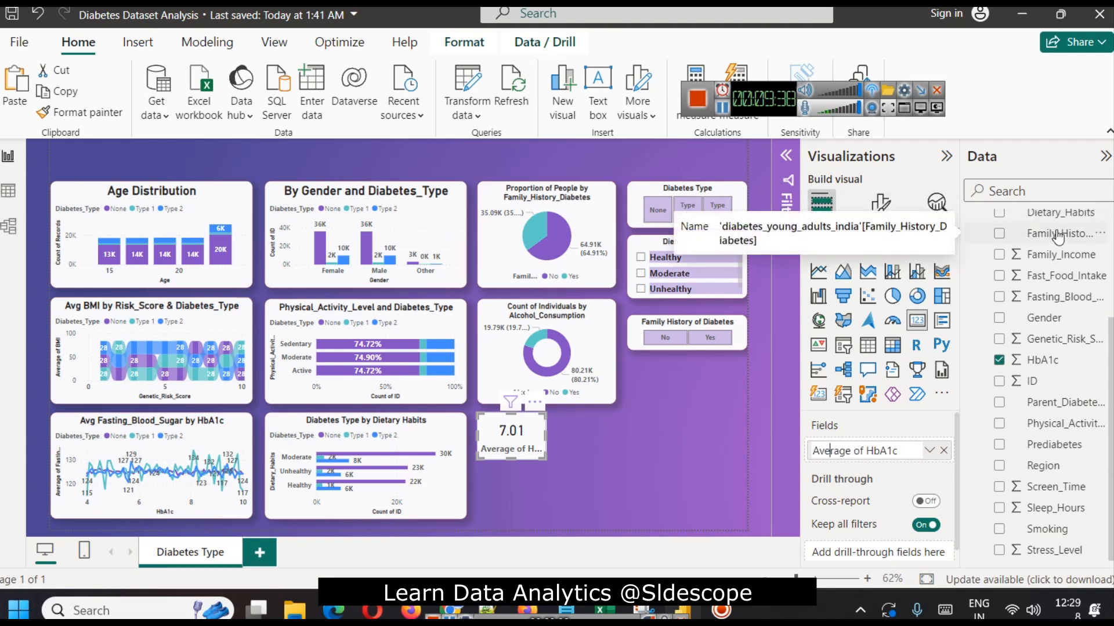
{"action": "key", "text": "ctrl+shift+Right"}
{"action": "key", "text": "ctrl+shift+Right"}
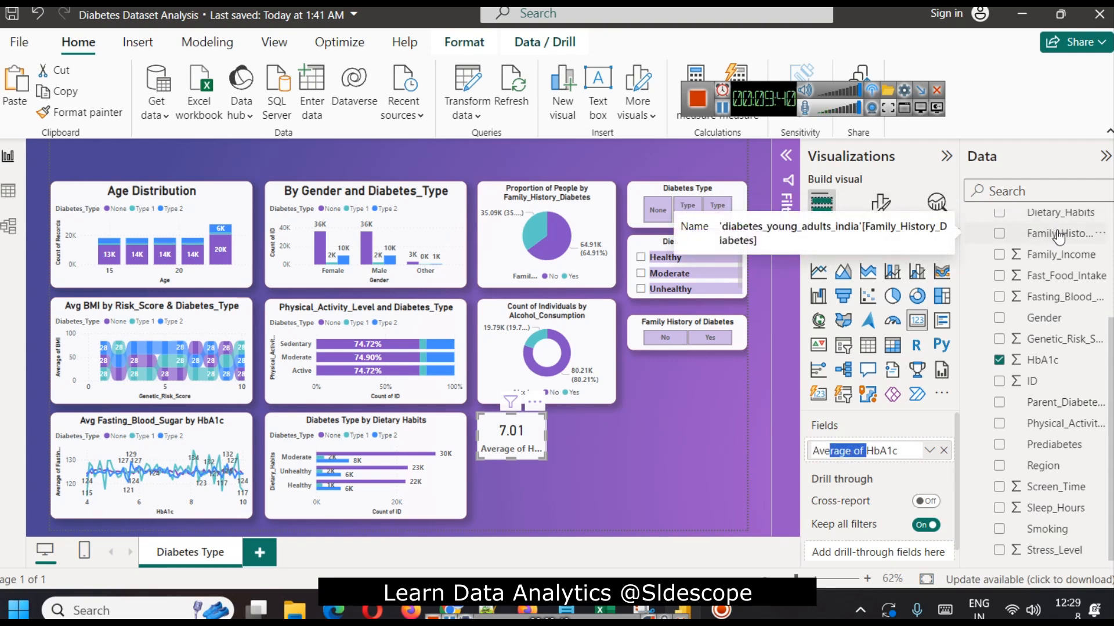
{"action": "type", "text": "g="}
{"action": "key", "text": "BackSpace"}
{"action": "key", "text": "BackSpace"}
{"action": "key", "text": "BackSpace"}
{"action": "type", "text": "g"}
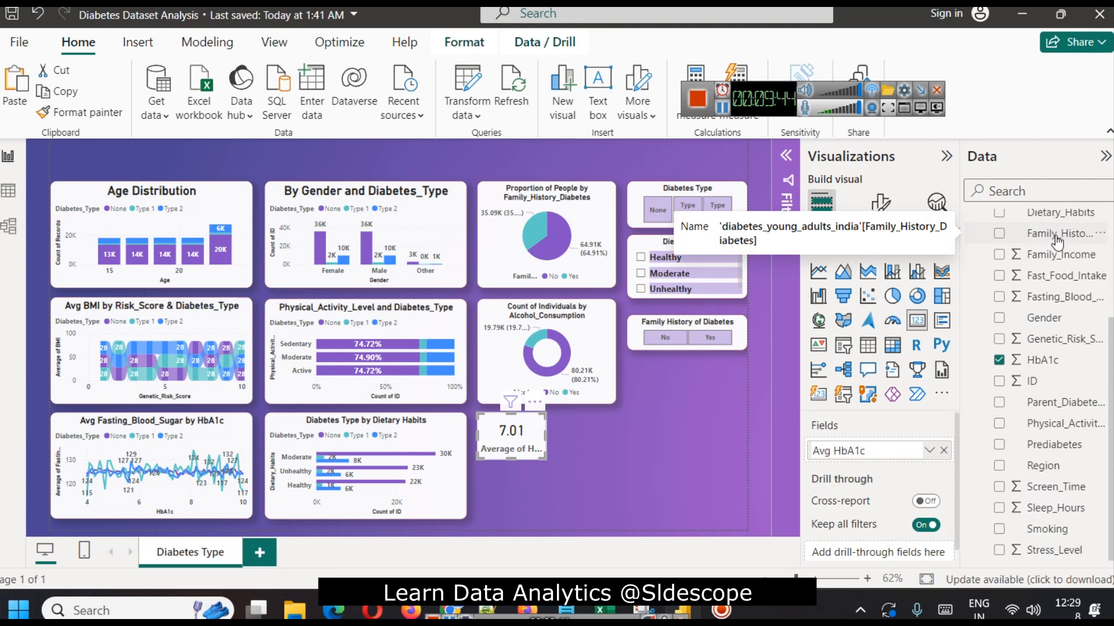
{"action": "key", "text": "Return"}
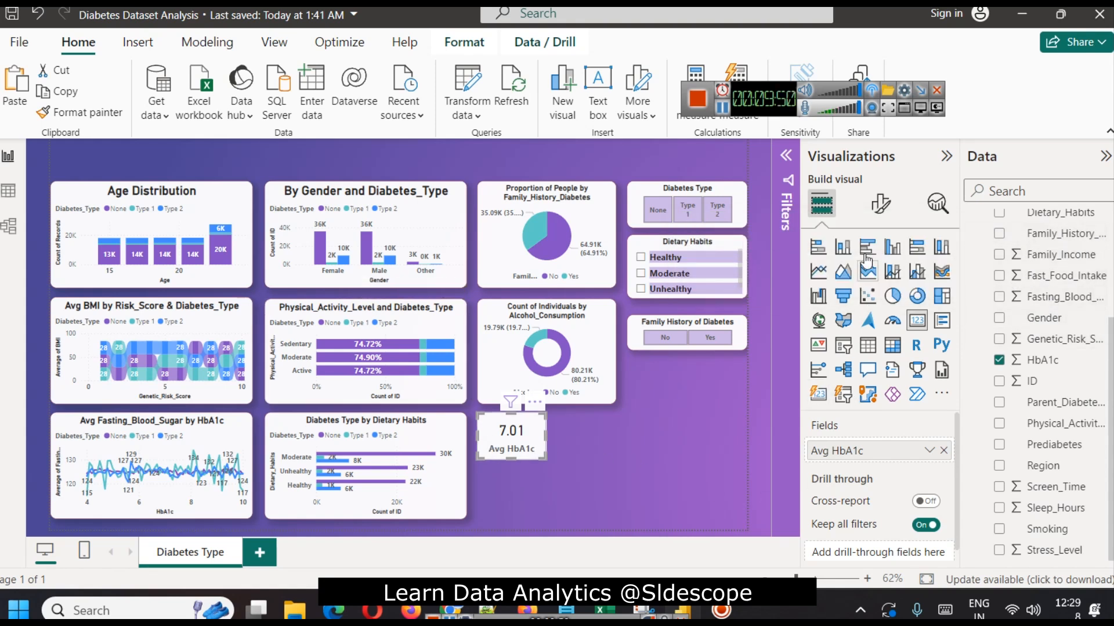
Change the Avg HbA1c card's category label color to dark purple.
{"action": "left_click", "coordinate": [880, 203]}
{"action": "left_click", "coordinate": [838, 360]}
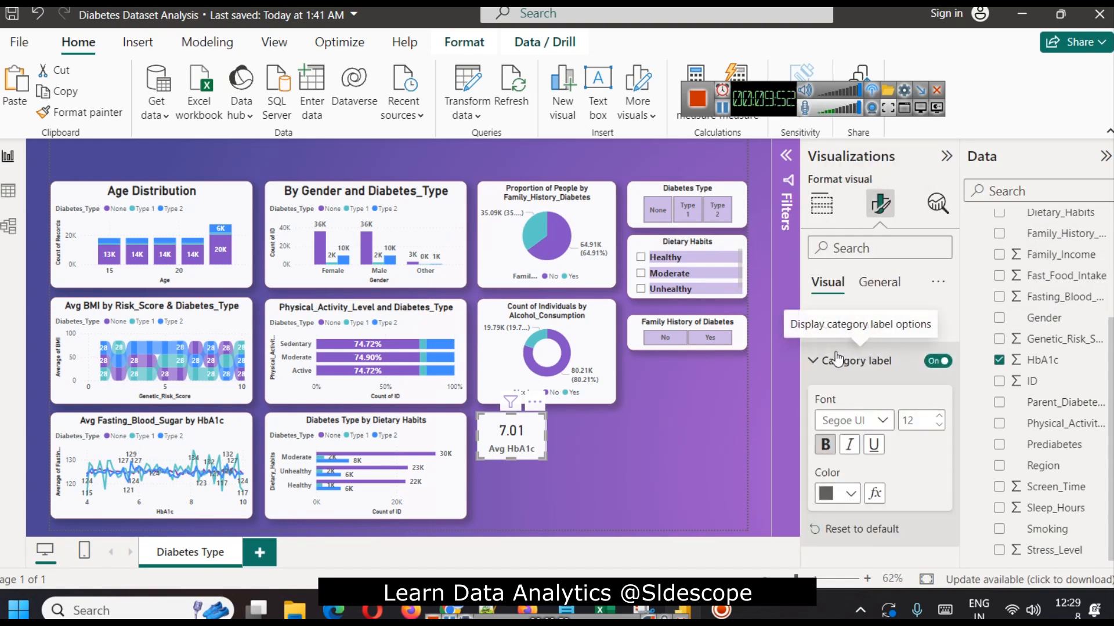
{"action": "left_click", "coordinate": [848, 494]}
{"action": "left_click", "coordinate": [887, 353]}
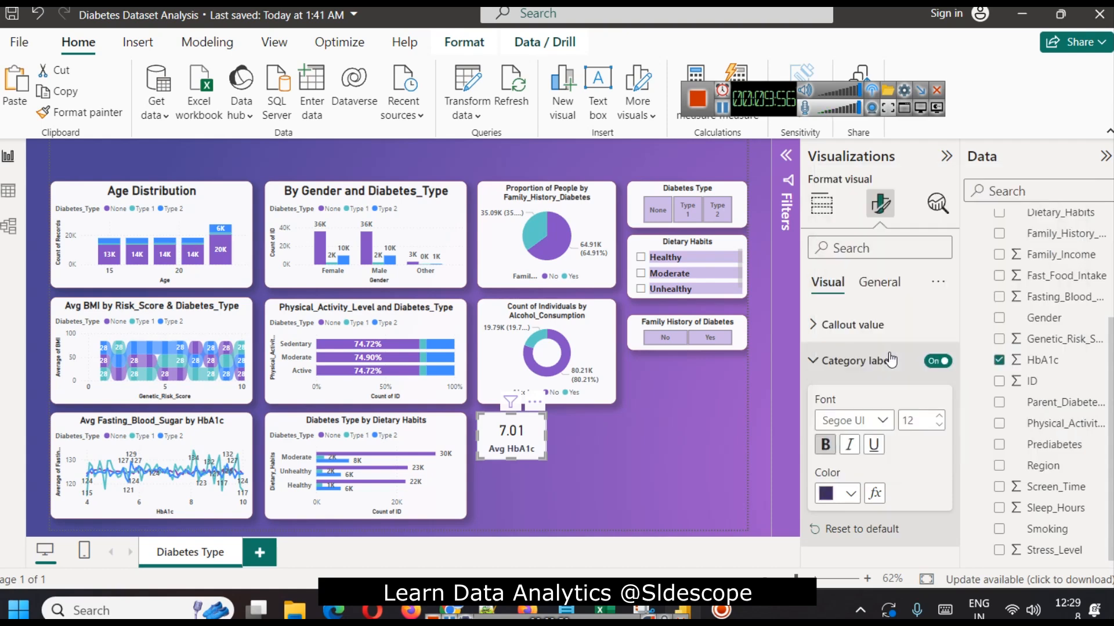
{"action": "left_click", "coordinate": [624, 451]}
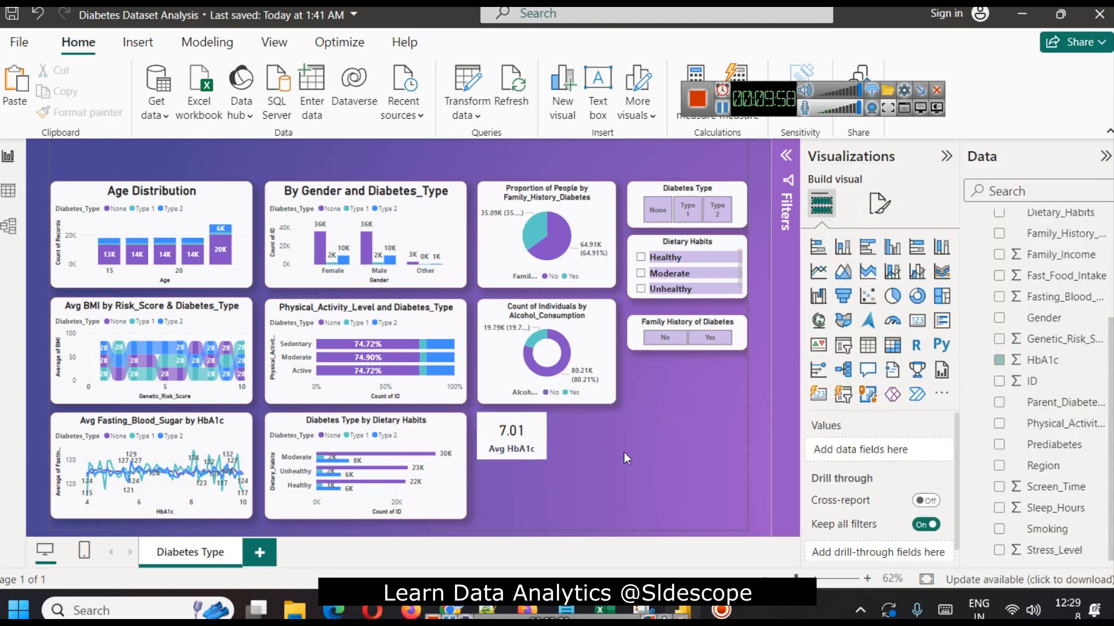
Compare the Avg HbA1c card across Dietary Habits by filtering the page by Moderate, Unhealthy and Healthy.
{"action": "left_click", "coordinate": [683, 274]}
{"action": "left_click", "coordinate": [672, 289]}
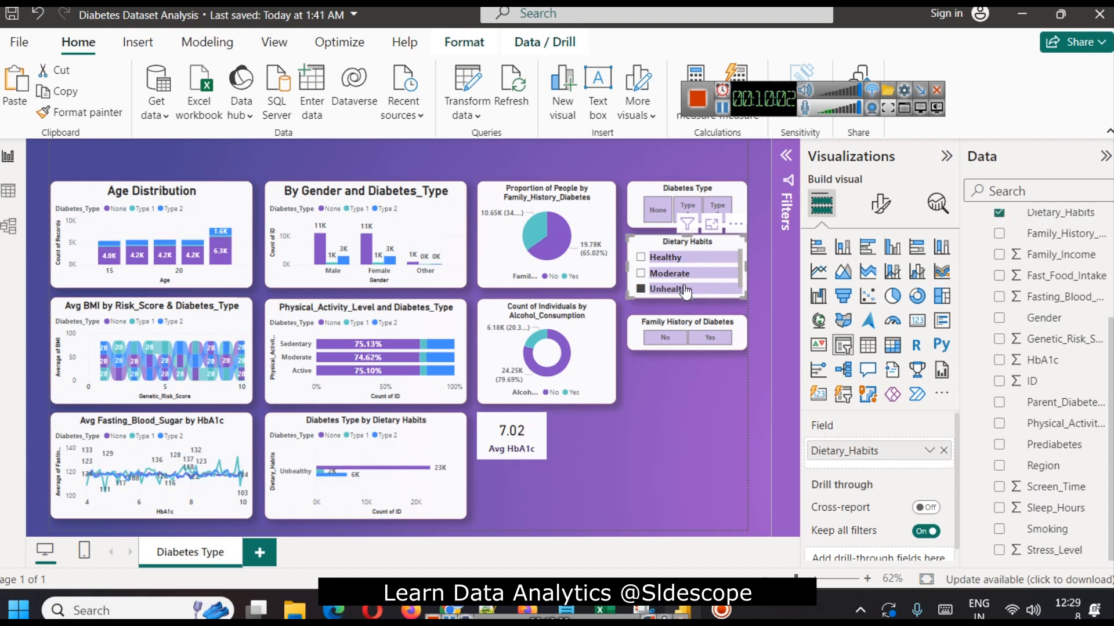
{"action": "left_click", "coordinate": [677, 260]}
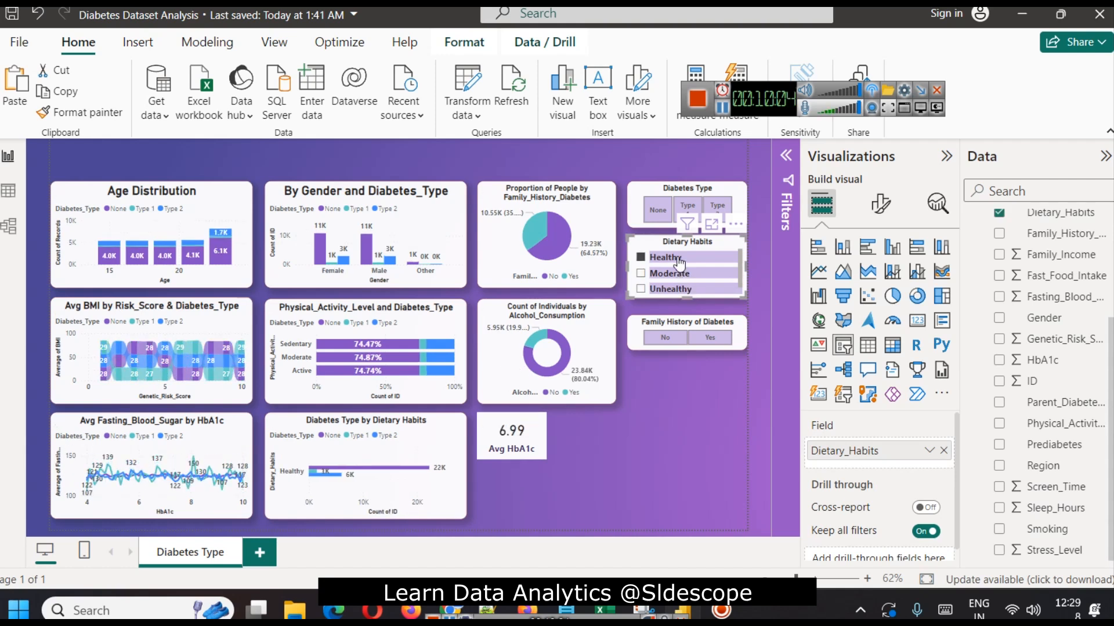
{"action": "left_click", "coordinate": [684, 291]}
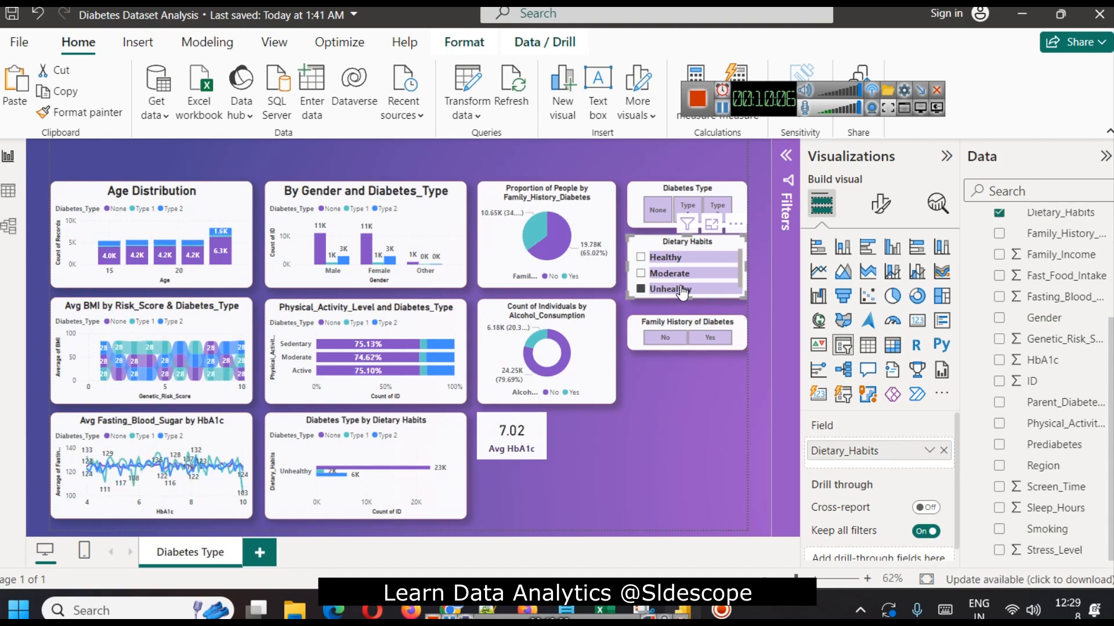
{"action": "left_click", "coordinate": [679, 260]}
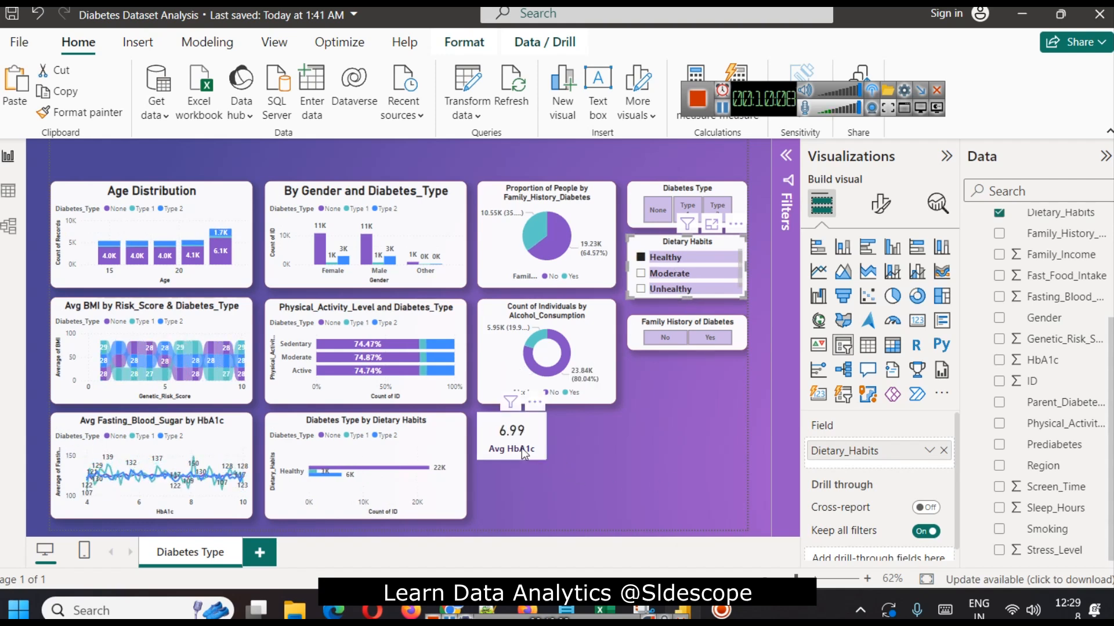
Check the Avg HbA1c card for Diabetes Type None with Family History No and Yes, and clear all slicer filters.
{"action": "left_click", "coordinate": [659, 209]}
{"action": "left_click", "coordinate": [664, 257]}
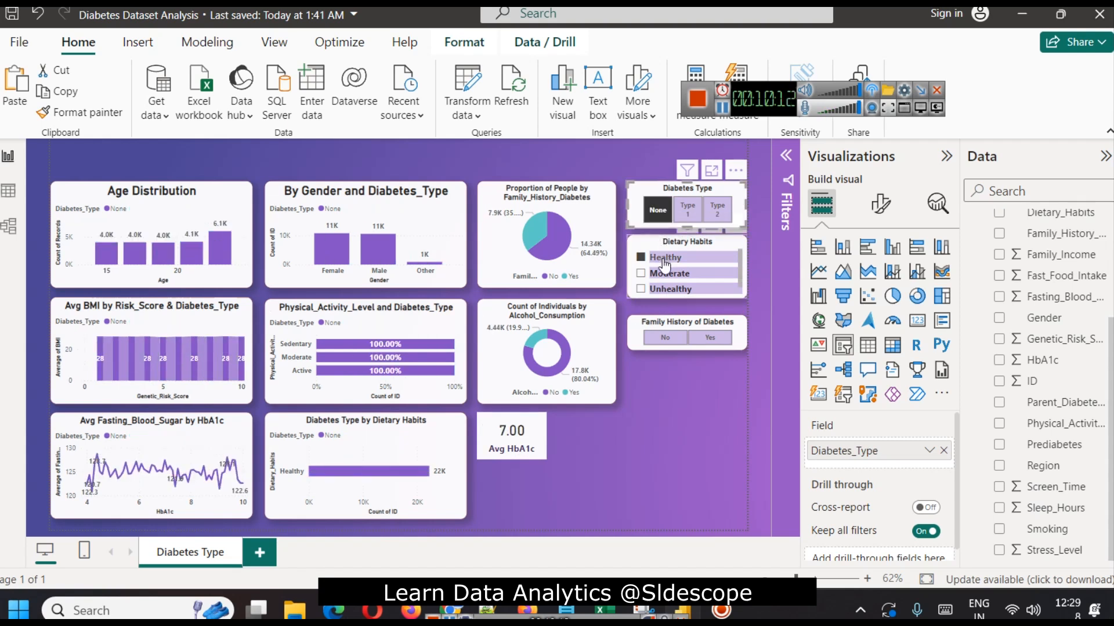
{"action": "left_click", "coordinate": [670, 342]}
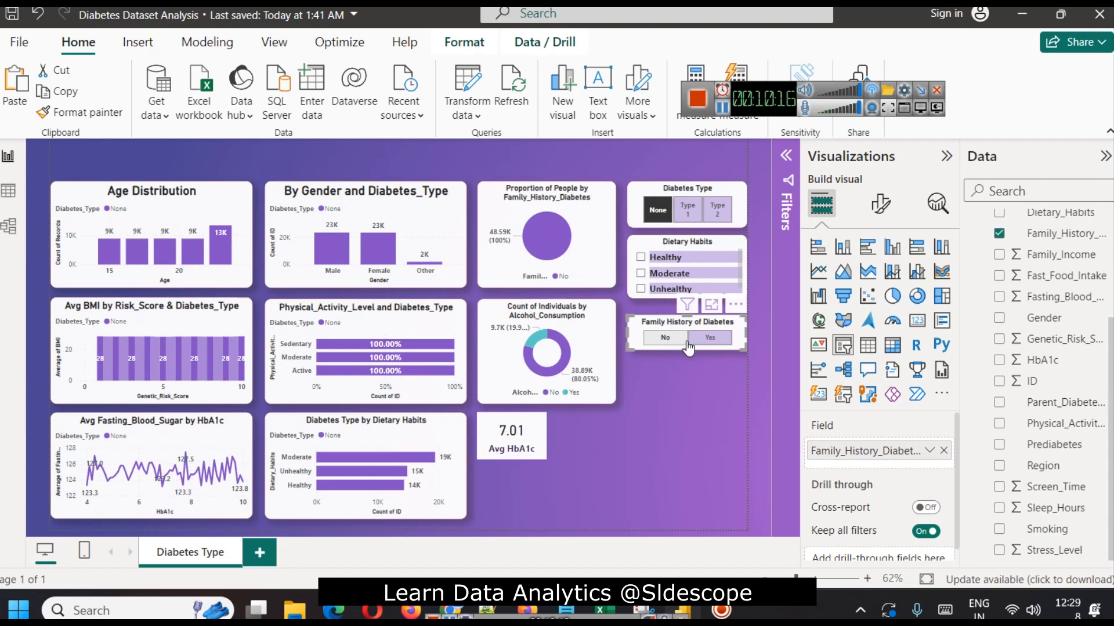
{"action": "left_click", "coordinate": [708, 340]}
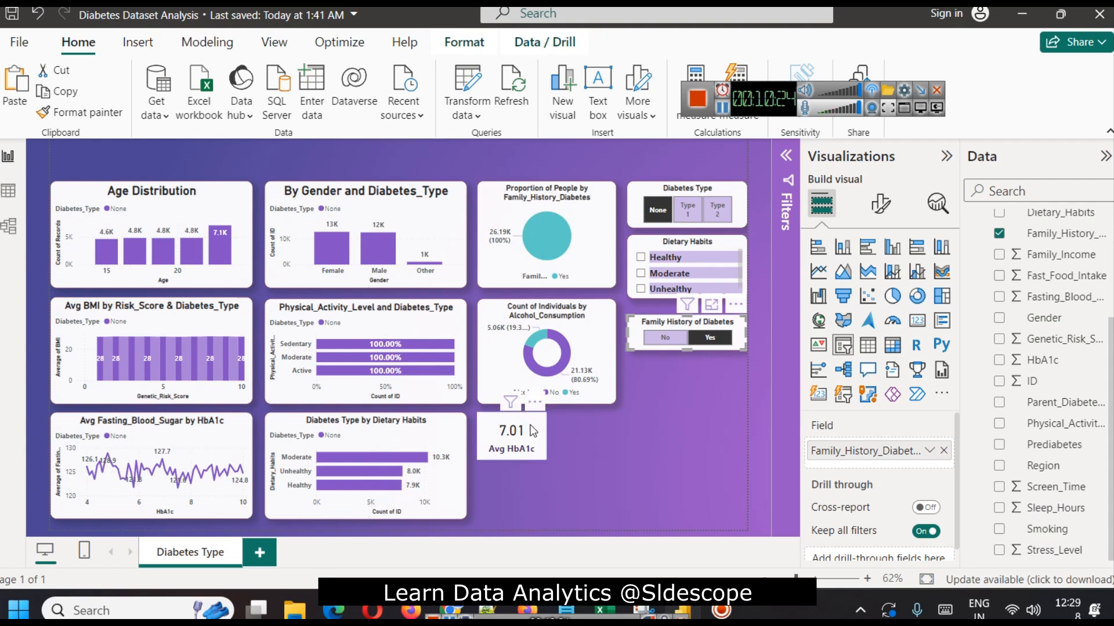
{"action": "left_click", "coordinate": [532, 428]}
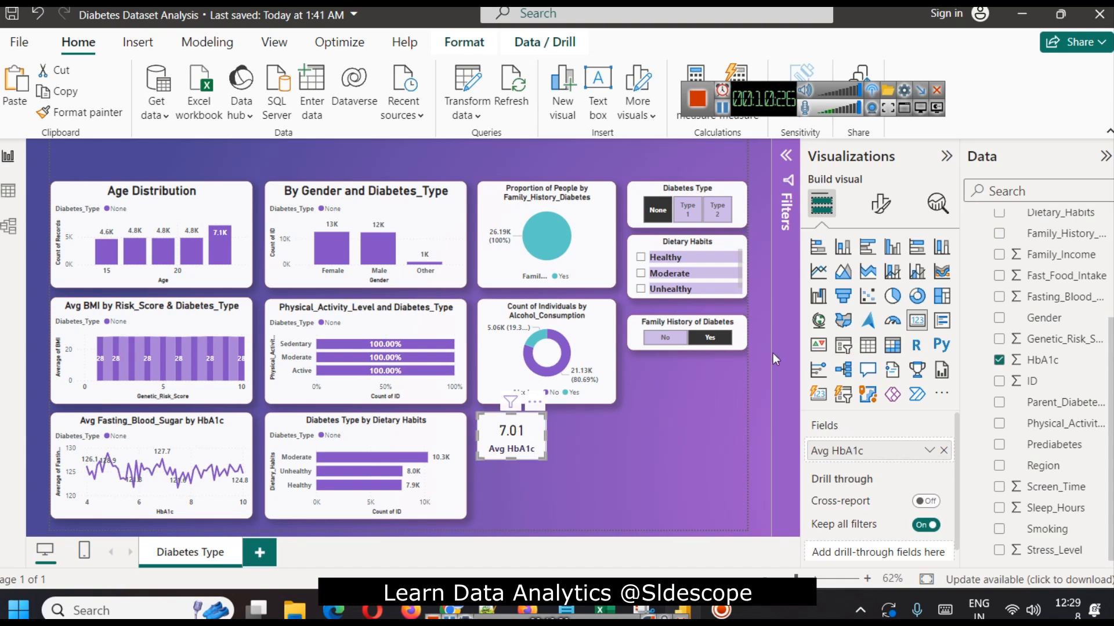
{"action": "left_click", "coordinate": [710, 338]}
{"action": "left_click", "coordinate": [658, 211]}
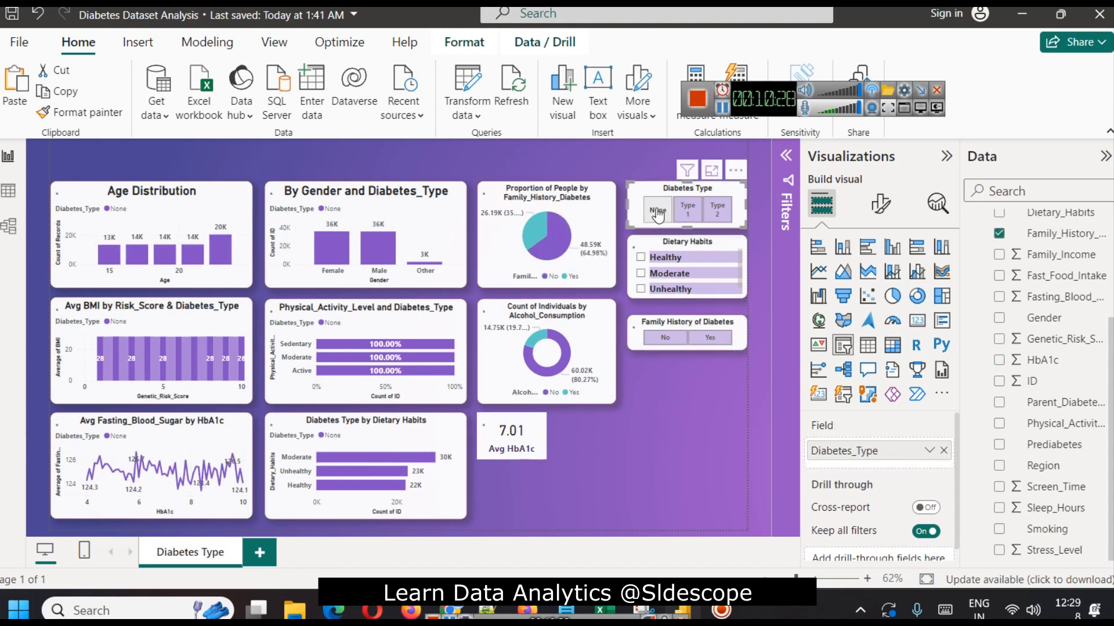
Copy the Alcohol_Consumption donut chart's formatting onto the Avg HbA1c card with Format painter.
{"action": "left_click", "coordinate": [527, 438]}
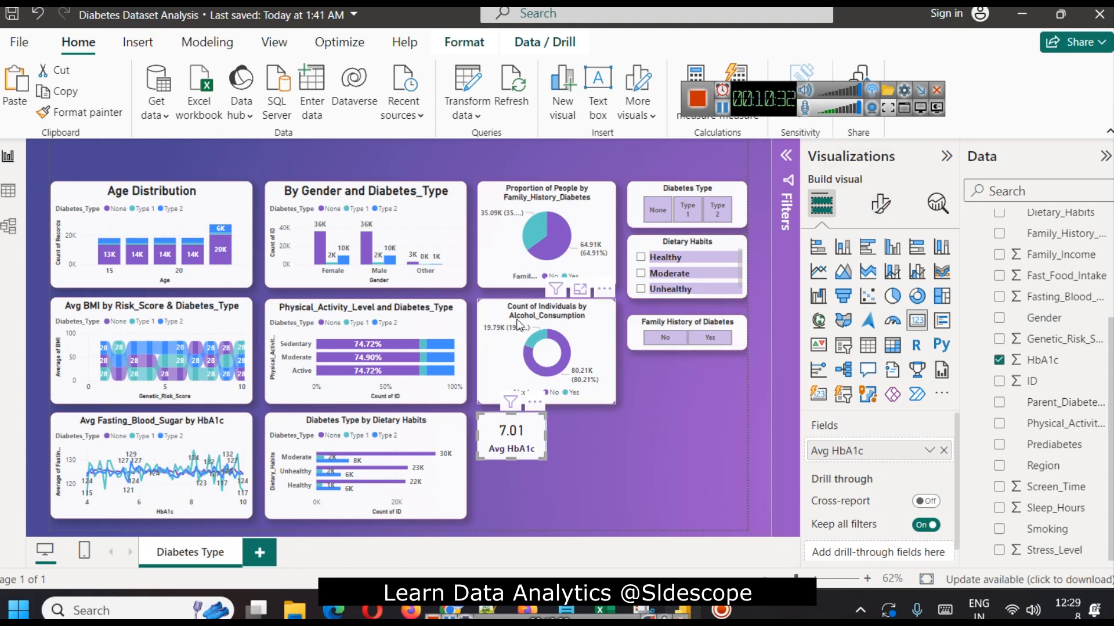
{"action": "left_click", "coordinate": [499, 325]}
{"action": "left_click", "coordinate": [59, 116]}
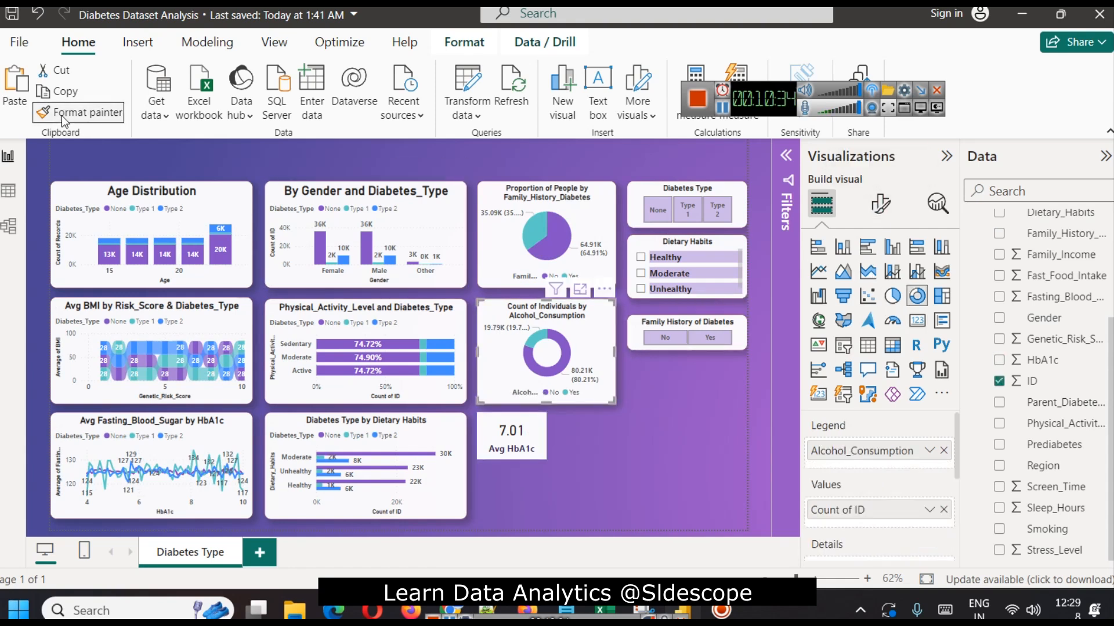
{"action": "left_click", "coordinate": [532, 426]}
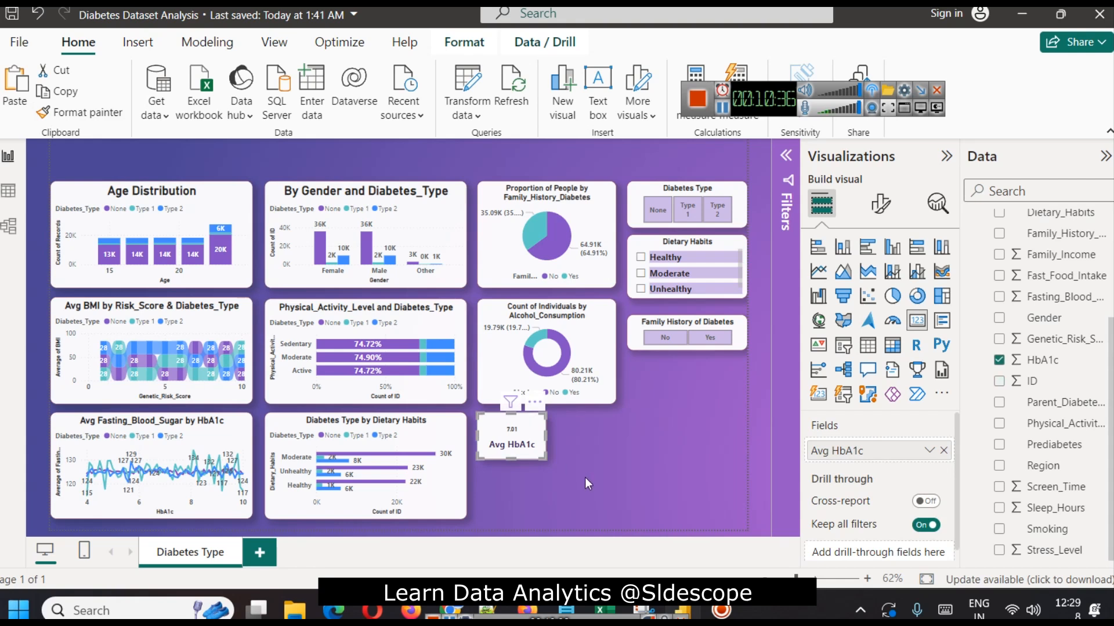
Increase the Avg HbA1c card's callout value font size to 26.
{"action": "left_click", "coordinate": [880, 203]}
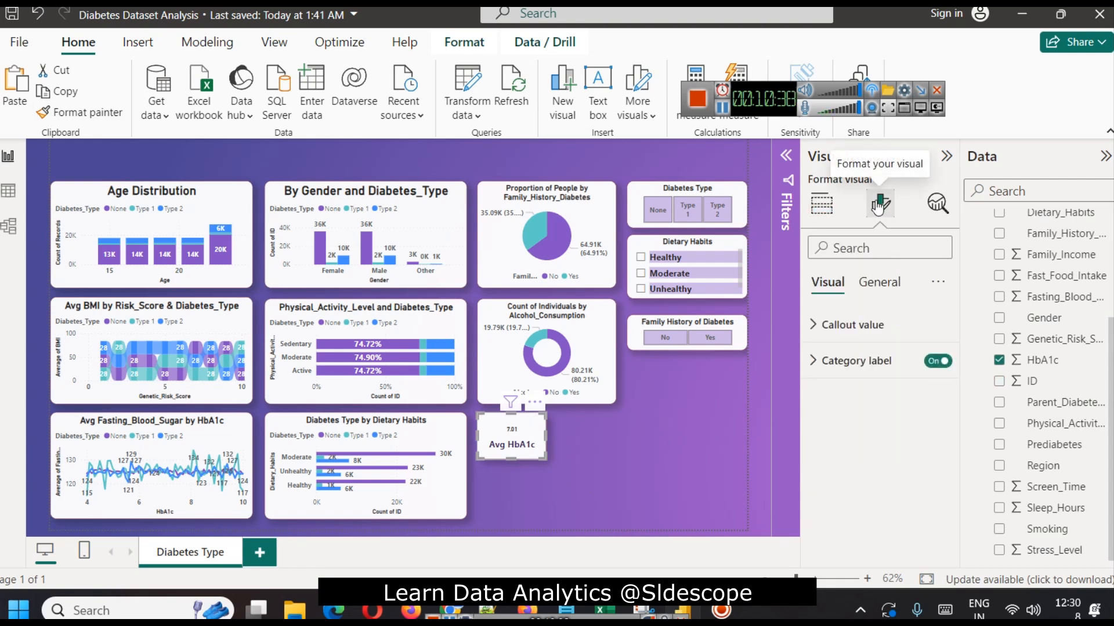
{"action": "left_click", "coordinate": [847, 325]}
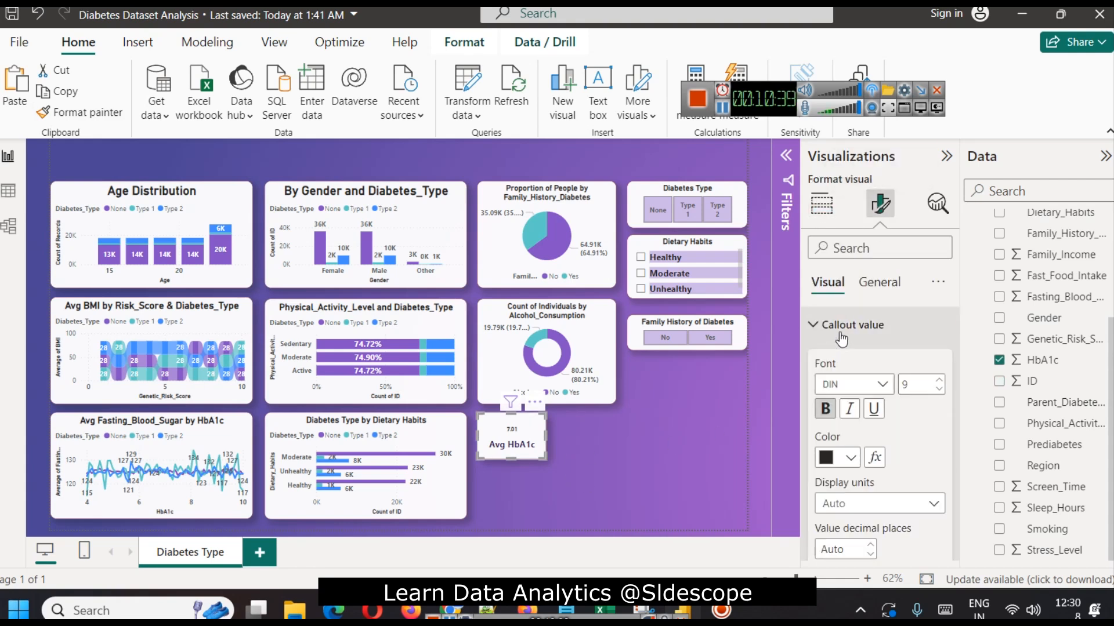
{"action": "left_click", "coordinate": [940, 381]}
{"action": "left_click", "coordinate": [941, 380]}
{"action": "left_click", "coordinate": [941, 381]}
{"action": "left_click", "coordinate": [941, 380]}
{"action": "left_click", "coordinate": [941, 381]}
{"action": "left_click", "coordinate": [941, 381]}
{"action": "left_click", "coordinate": [940, 380]}
{"action": "left_click", "coordinate": [940, 380]}
{"action": "left_click", "coordinate": [941, 380]}
{"action": "left_click", "coordinate": [941, 381]}
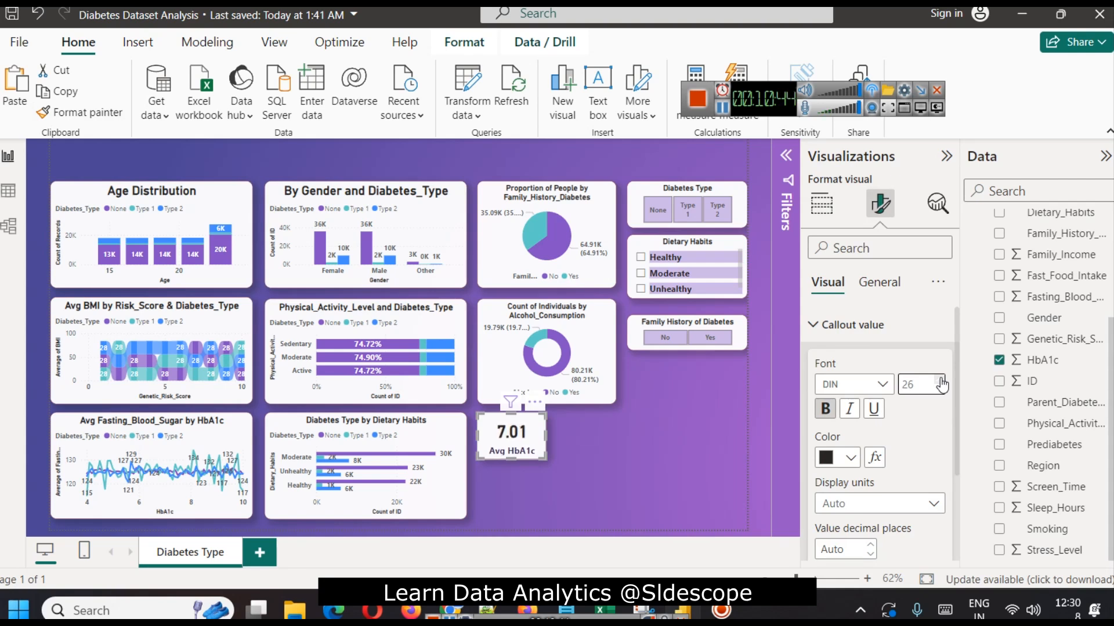
{"action": "left_click", "coordinate": [639, 450]}
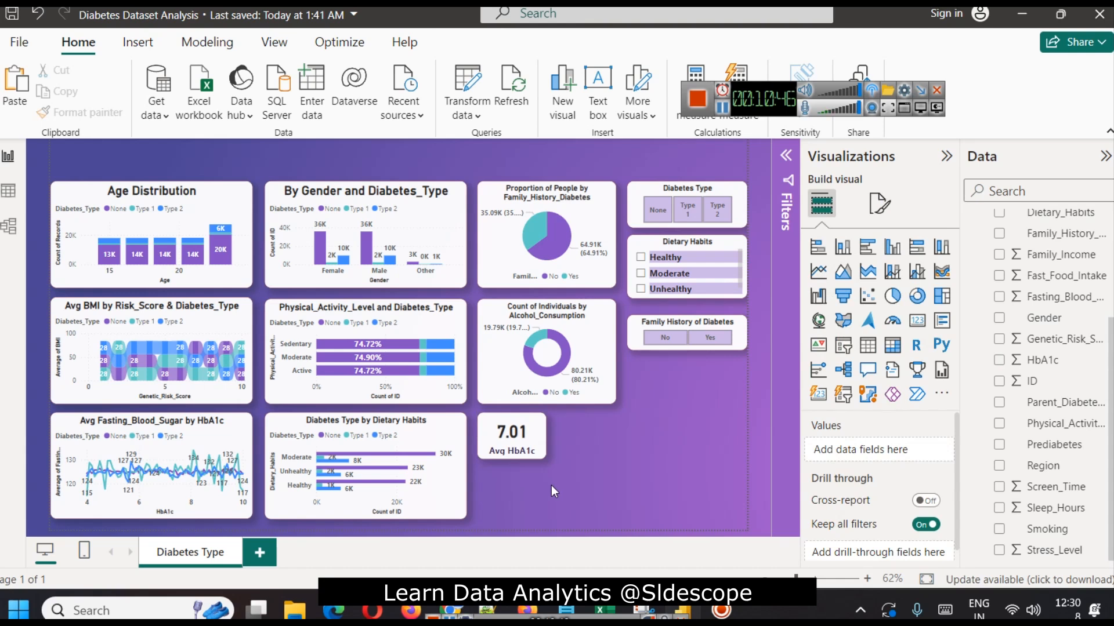
Duplicate the Avg HbA1c card and place the copy directly beside the original beneath the donut chart.
{"action": "left_click", "coordinate": [504, 443]}
{"action": "key", "text": "ctrl+c"}
{"action": "key", "text": "ctrl+v"}
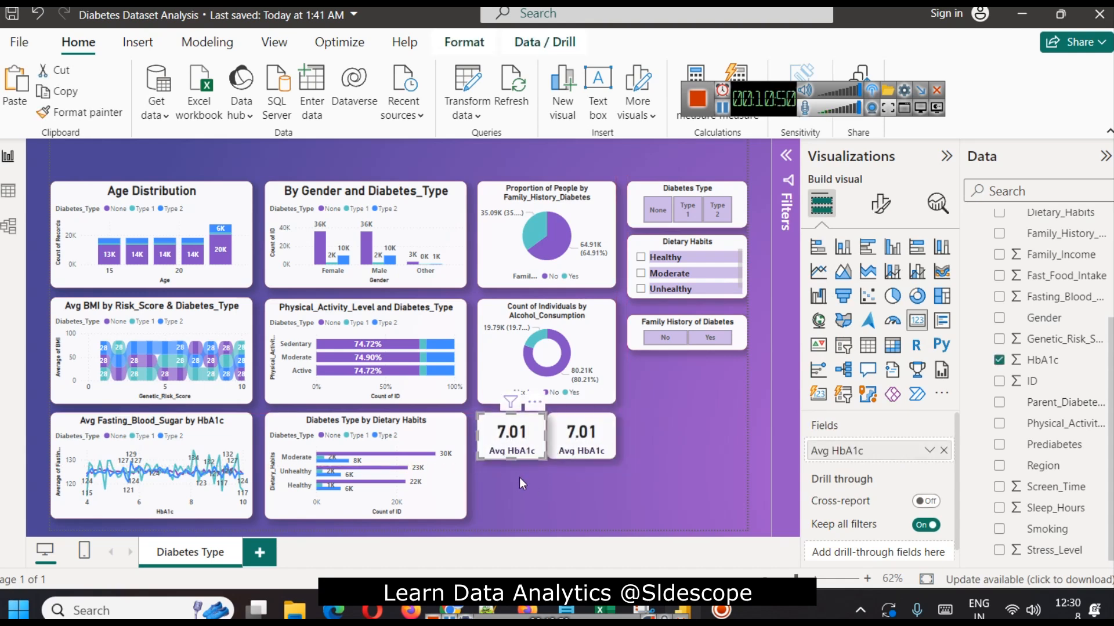
{"action": "left_click", "coordinate": [561, 498]}
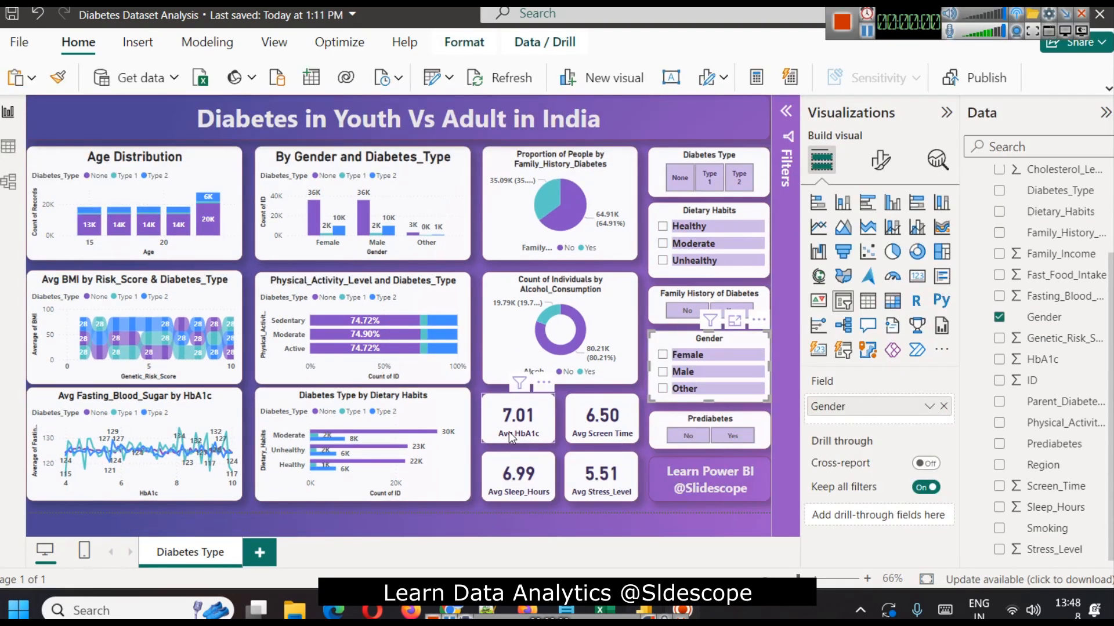
Review the Avg HbA1c, Avg Screen Time and Avg Sleep_Hours cards by selecting each in turn.
{"action": "left_click", "coordinate": [509, 432]}
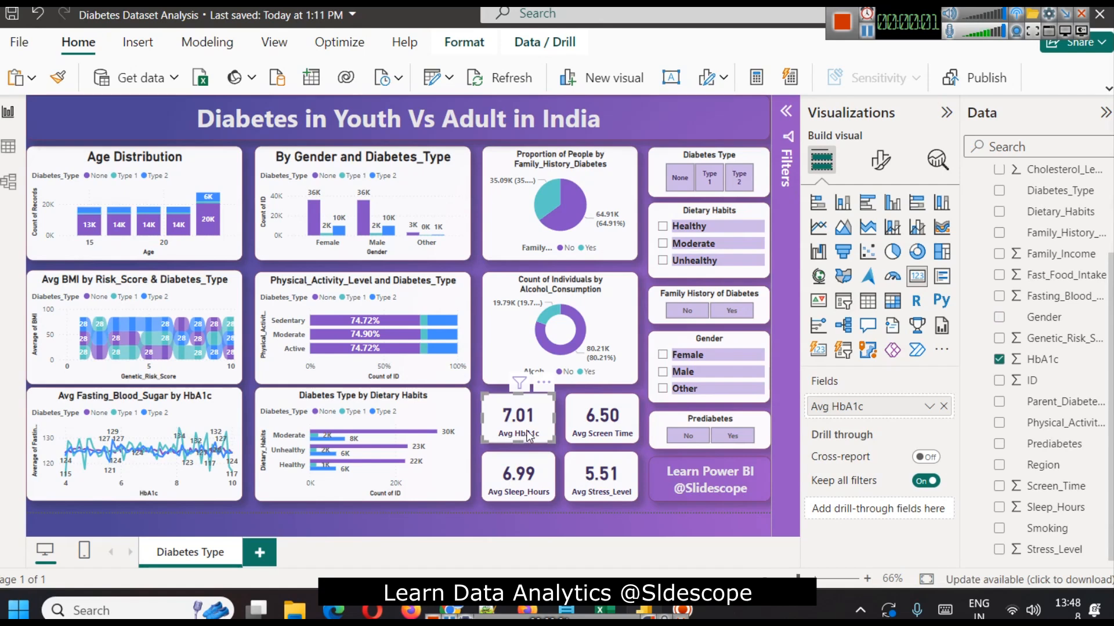
{"action": "left_click", "coordinate": [582, 429]}
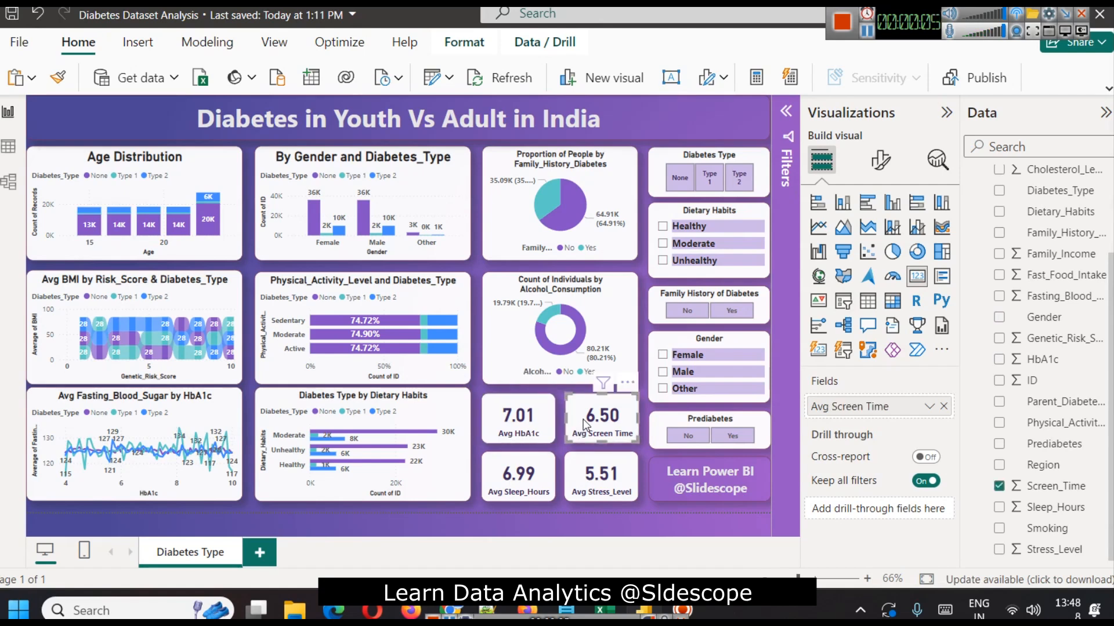
{"action": "left_click", "coordinate": [512, 483]}
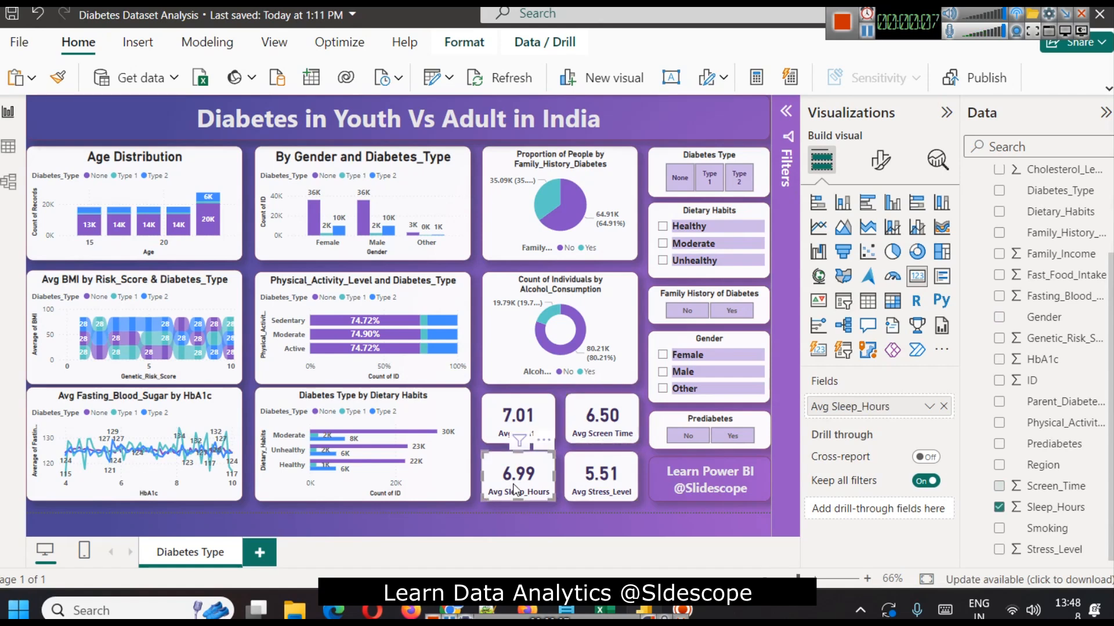
Review the Avg Stress_Level card and the Dietary Habits, Family History of Diabetes and Gender slicers by selecting each in turn.
{"action": "left_click", "coordinate": [613, 475]}
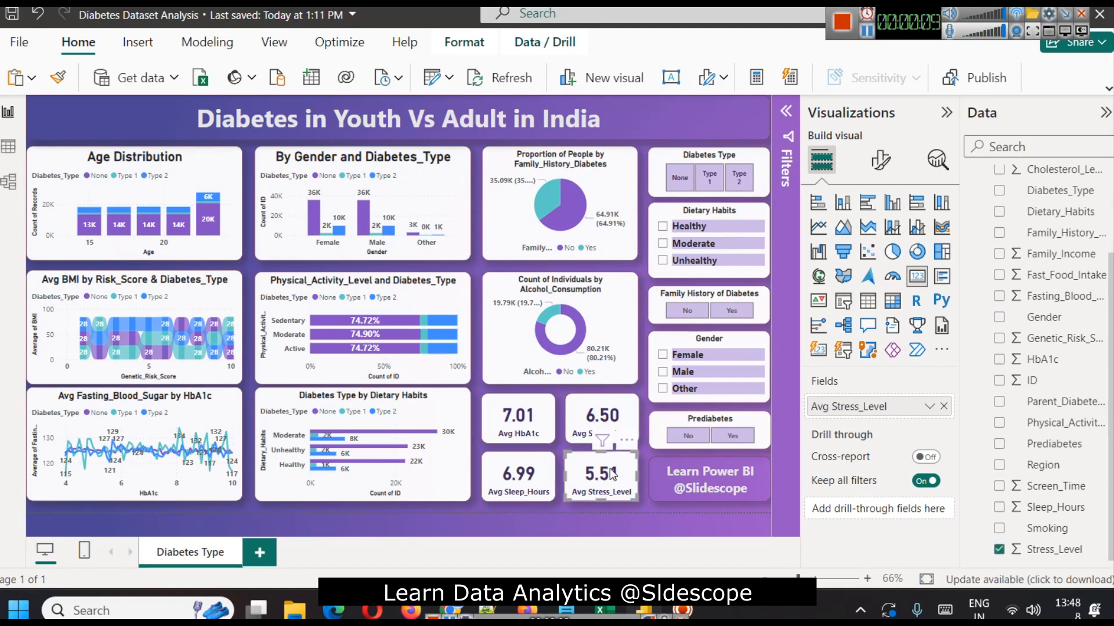
{"action": "left_click", "coordinate": [666, 210]}
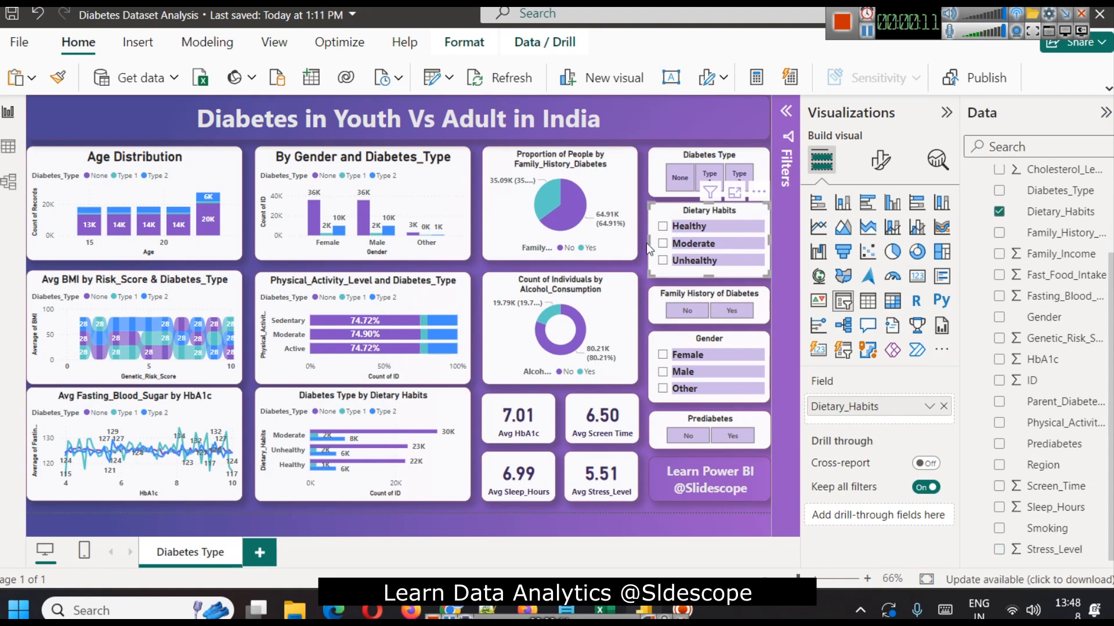
{"action": "left_click", "coordinate": [665, 296]}
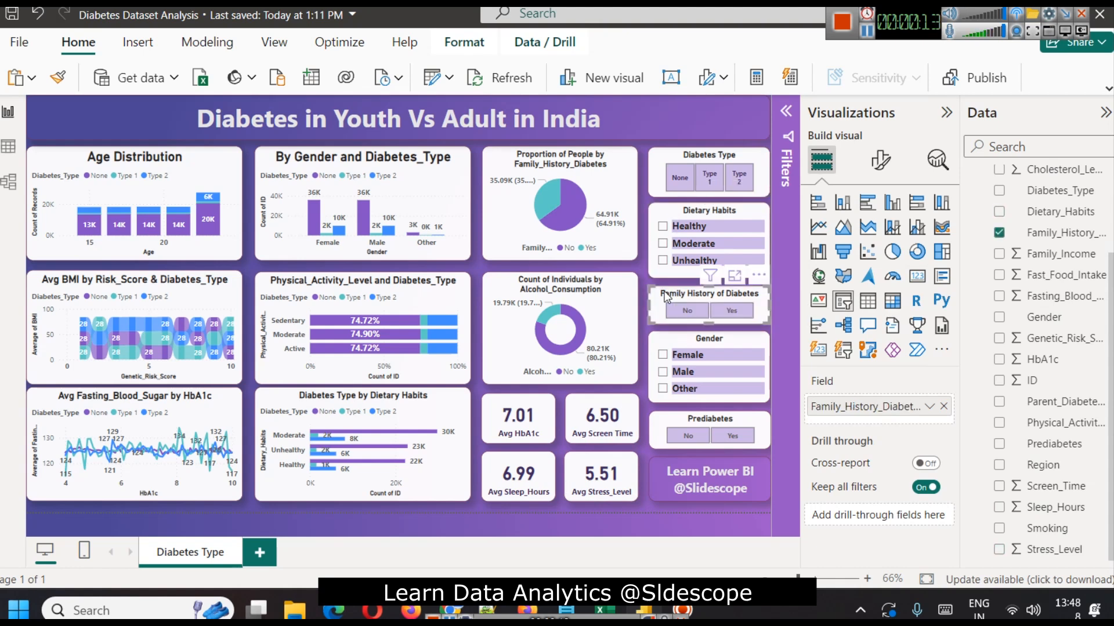
{"action": "left_click", "coordinate": [674, 338]}
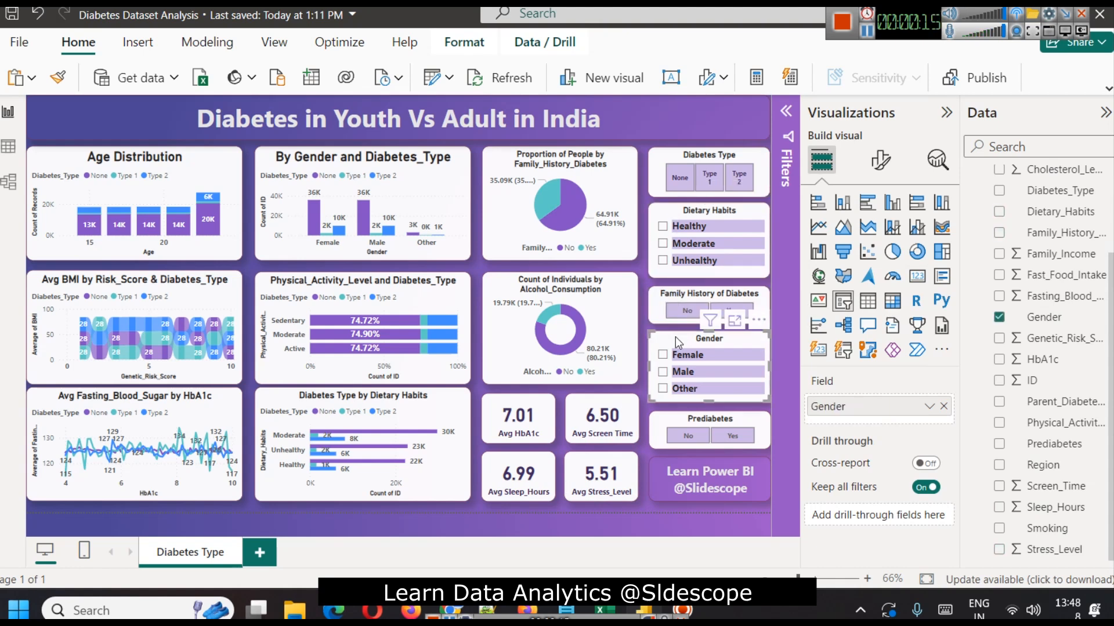
Examine the slicer style options of the Gender slicer and the Family History of Diabetes slicer.
{"action": "left_click", "coordinate": [879, 159]}
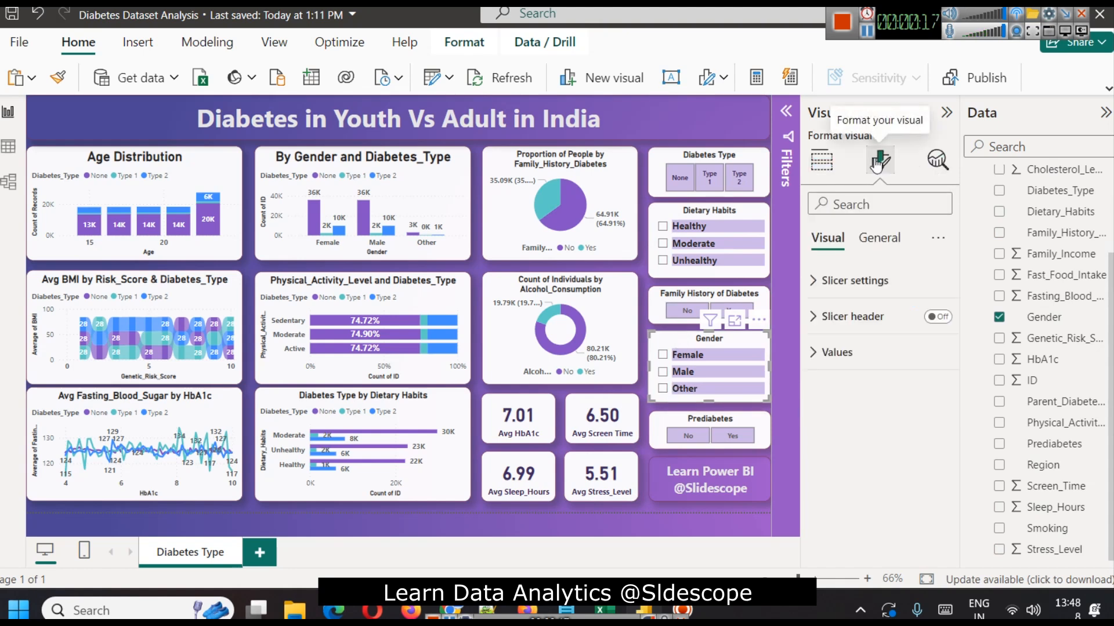
{"action": "left_click", "coordinate": [850, 279]}
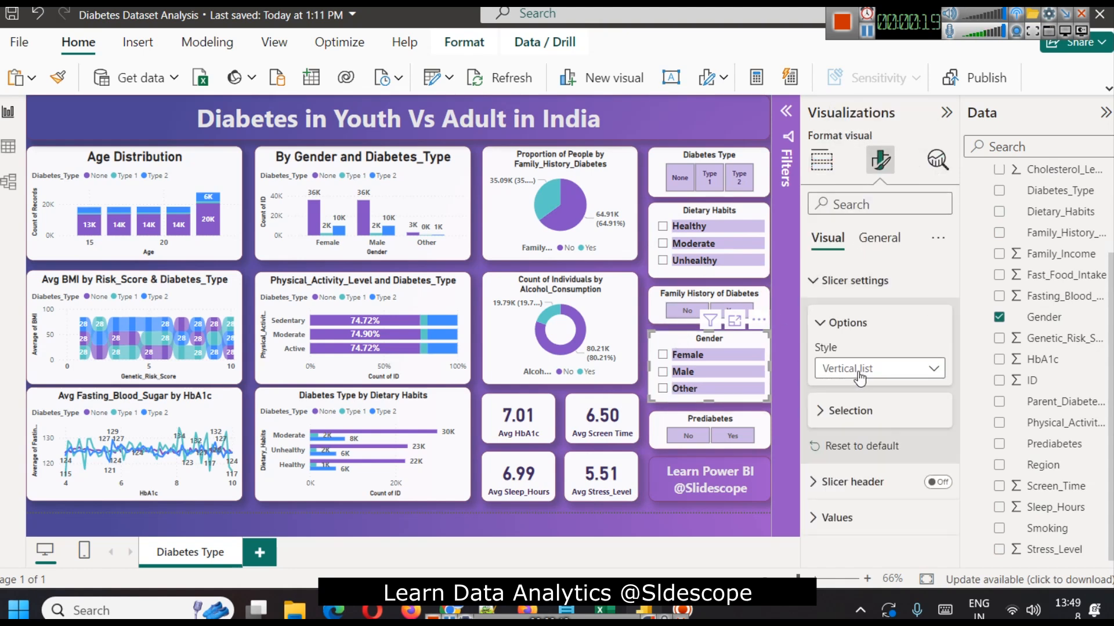
{"action": "left_click", "coordinate": [655, 311]}
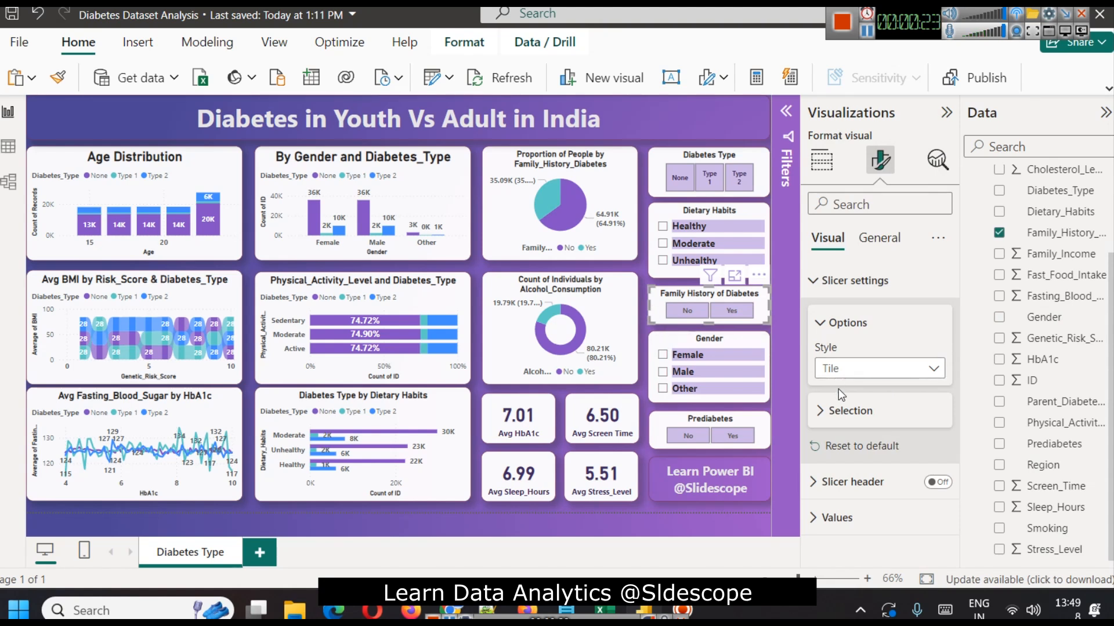
Filter the report to Type 1 with the Diabetes Type slicer, examine the charts, and clear the filter.
{"action": "left_click", "coordinate": [713, 179]}
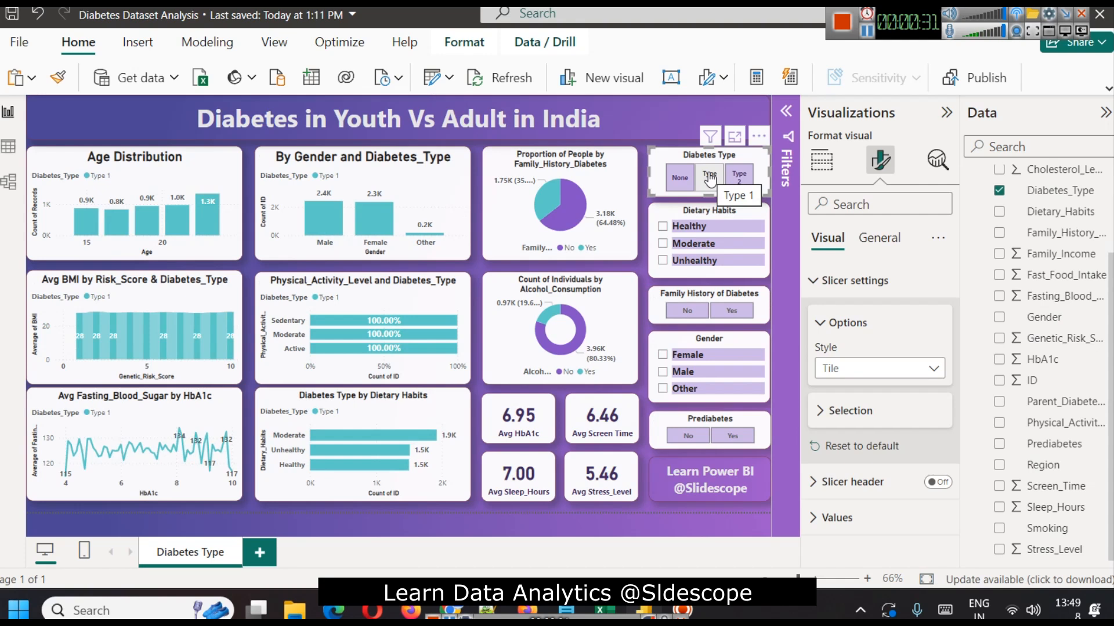
{"action": "left_click", "coordinate": [709, 177]}
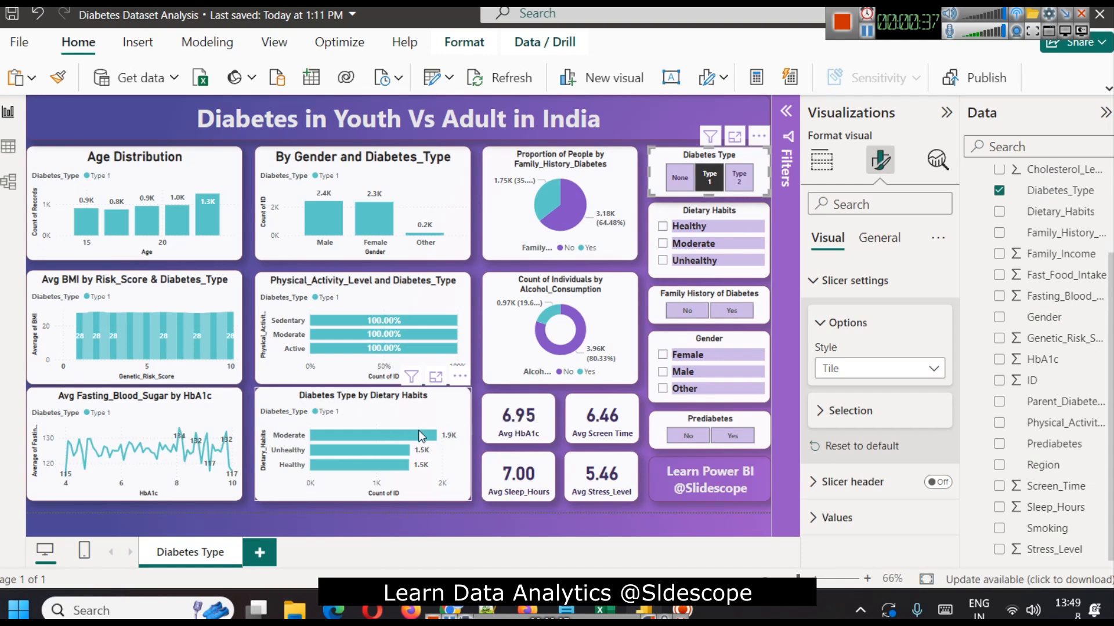
{"action": "mouse_move", "coordinate": [428, 451]}
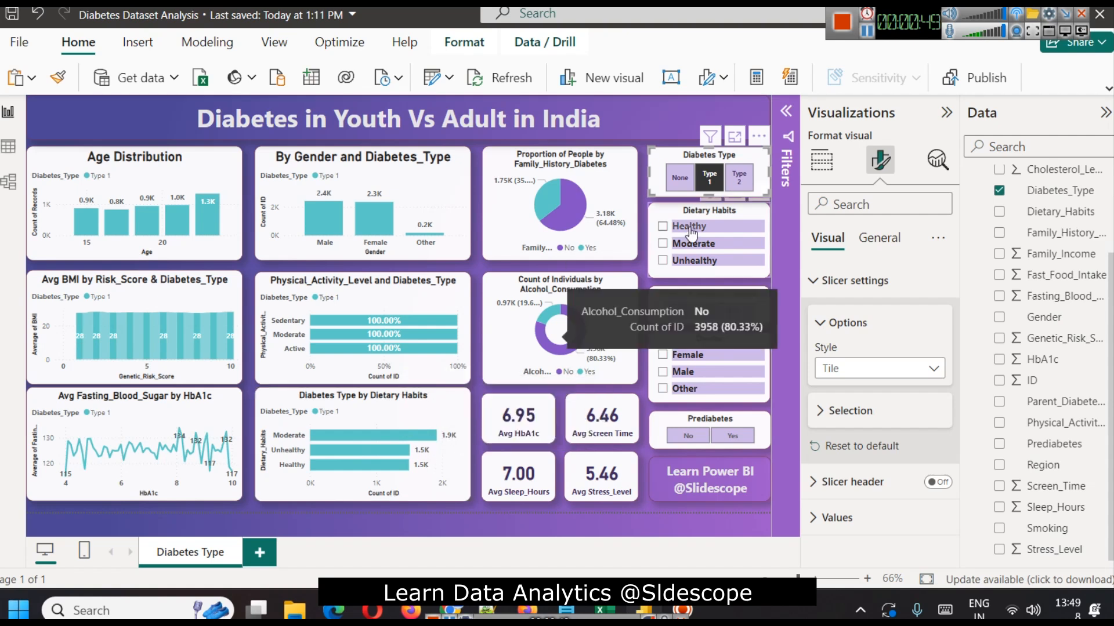
{"action": "left_click", "coordinate": [708, 187]}
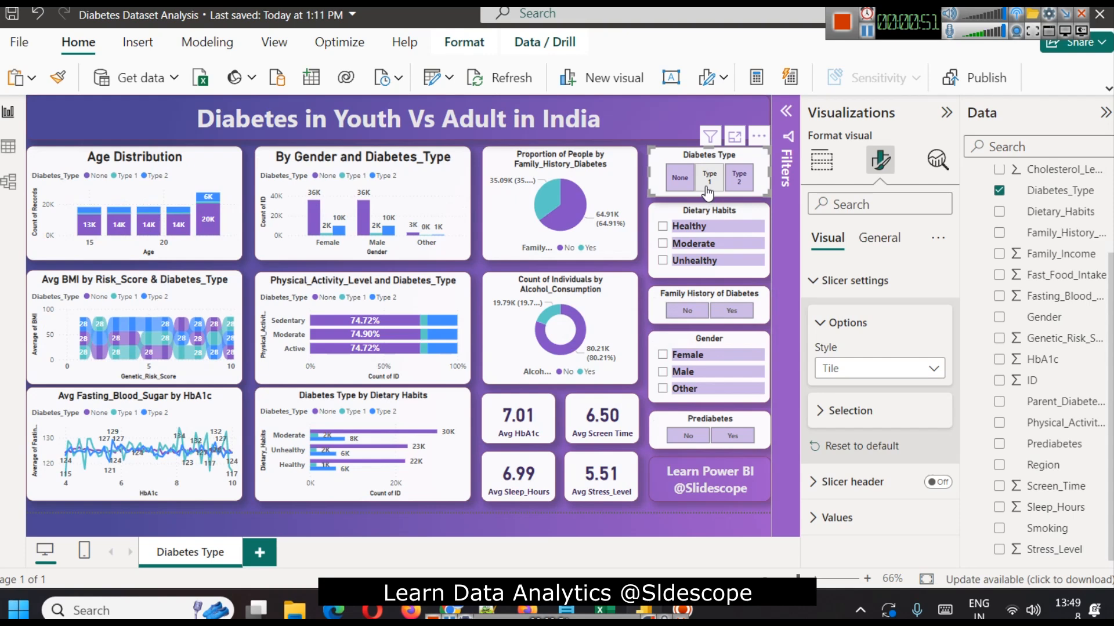